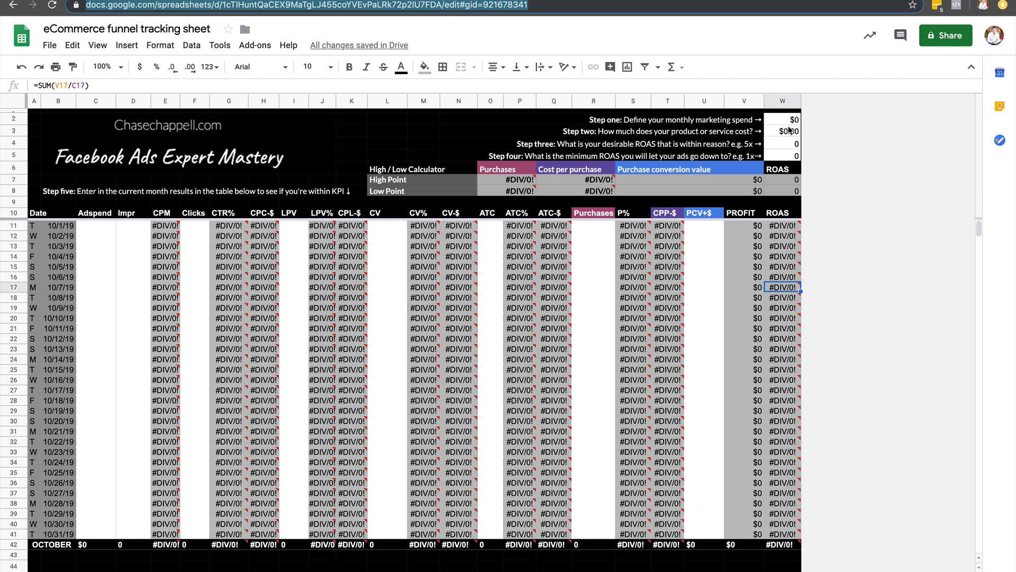
# Set the monthly marketing spend to $1,000 and the product cost to $34.99, checking the price on the Minimalist 1.0 wallet page.
pyautogui.click(790, 122)
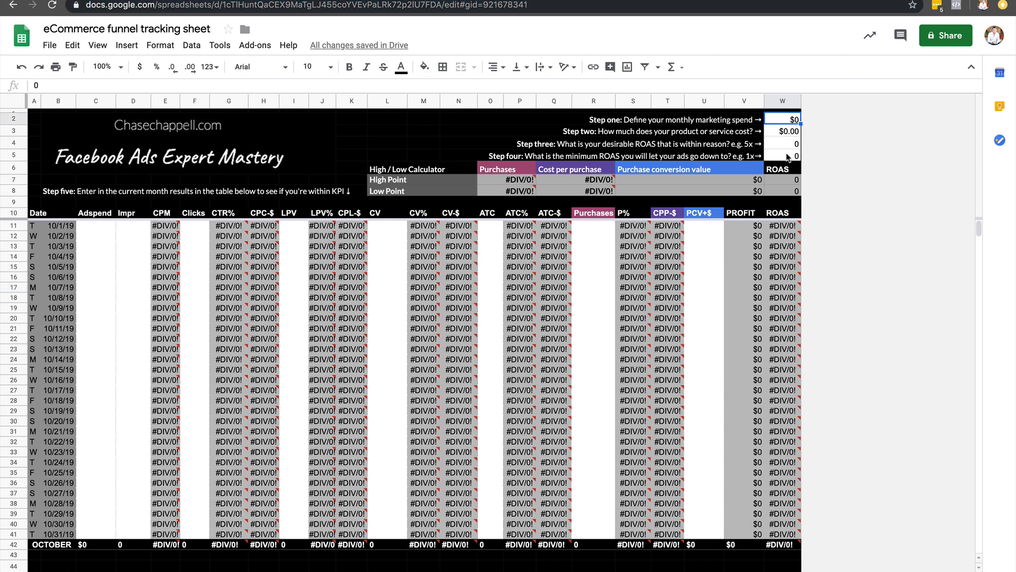
pyautogui.write('1000')
pyautogui.press('Return')
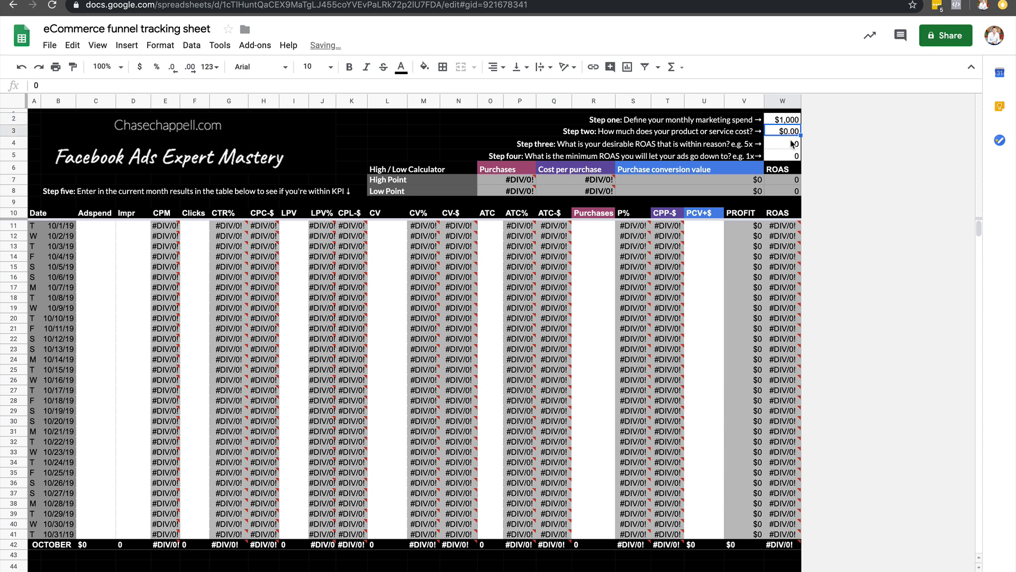
pyautogui.write('34.99')
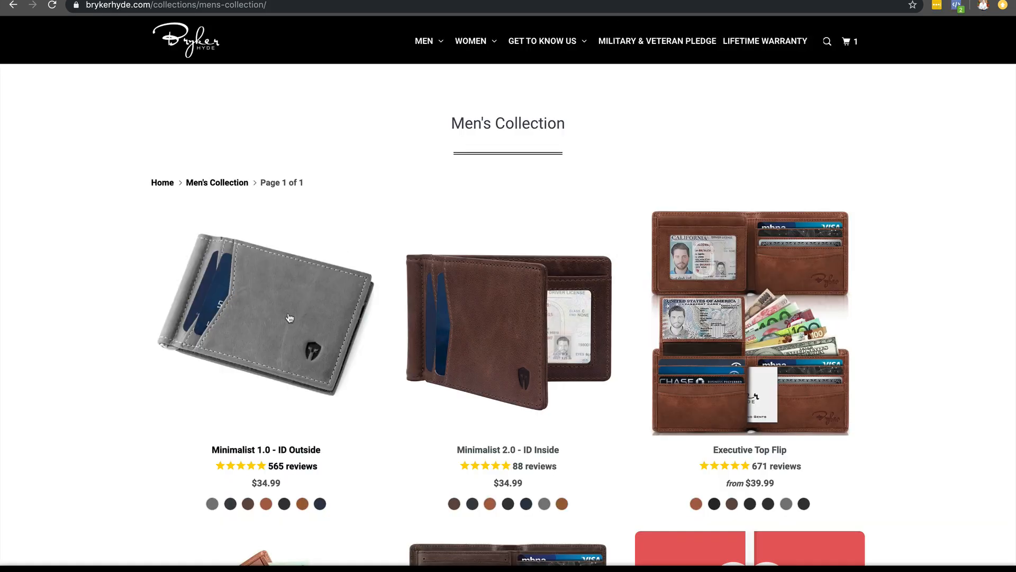
pyautogui.click(289, 320)
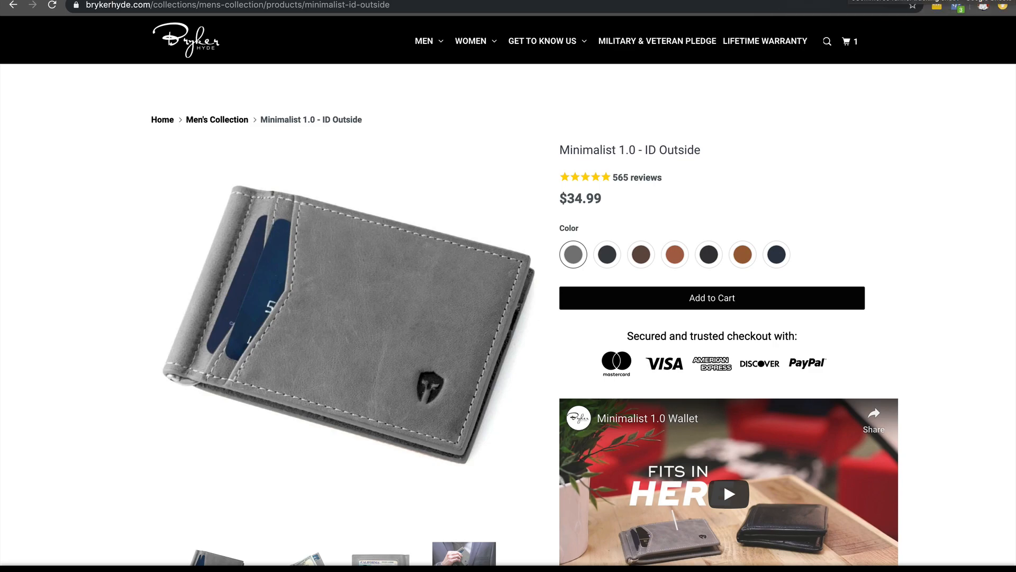
pyautogui.click(931, 1)
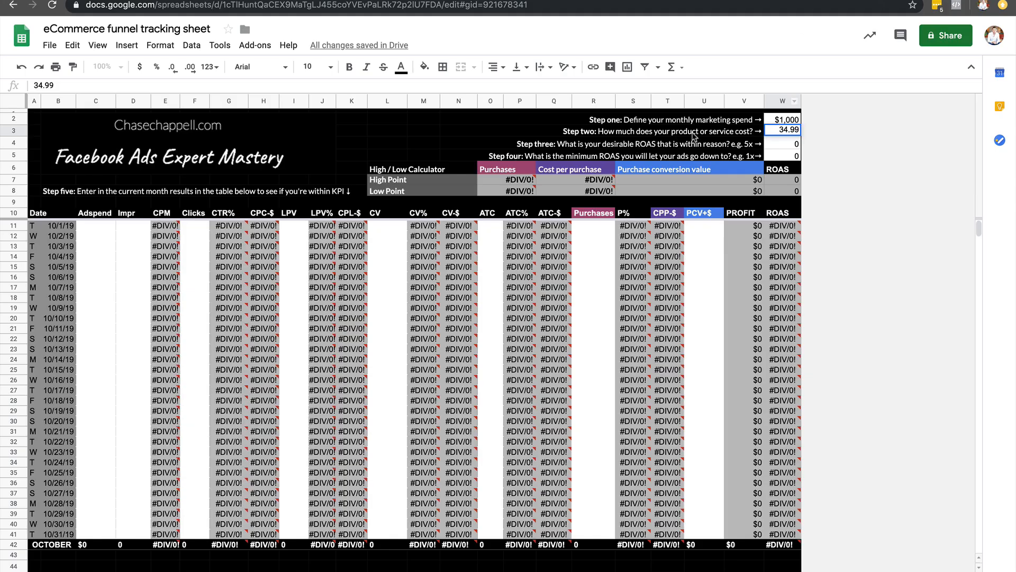
pyautogui.press('Return')
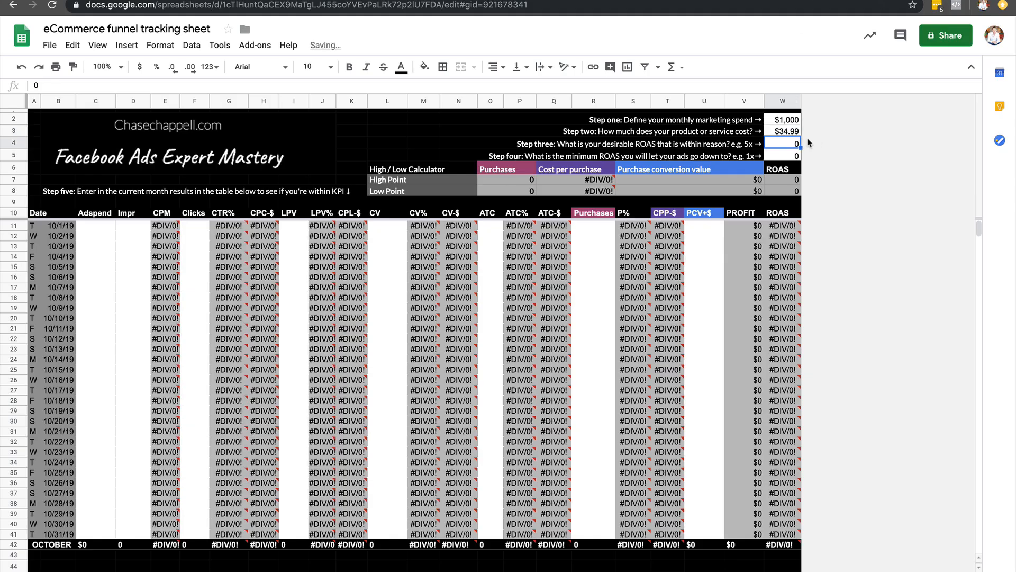
# Look at the wallet's product page once more and set the desirable ROAS in the tracking sheet to 3.
pyautogui.click(662, 2)
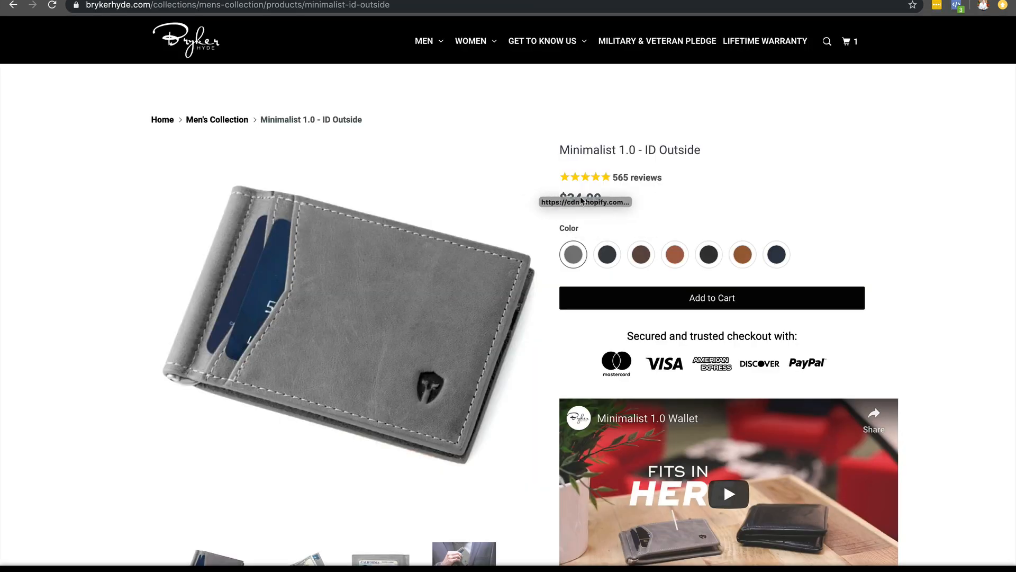
pyautogui.click(838, 2)
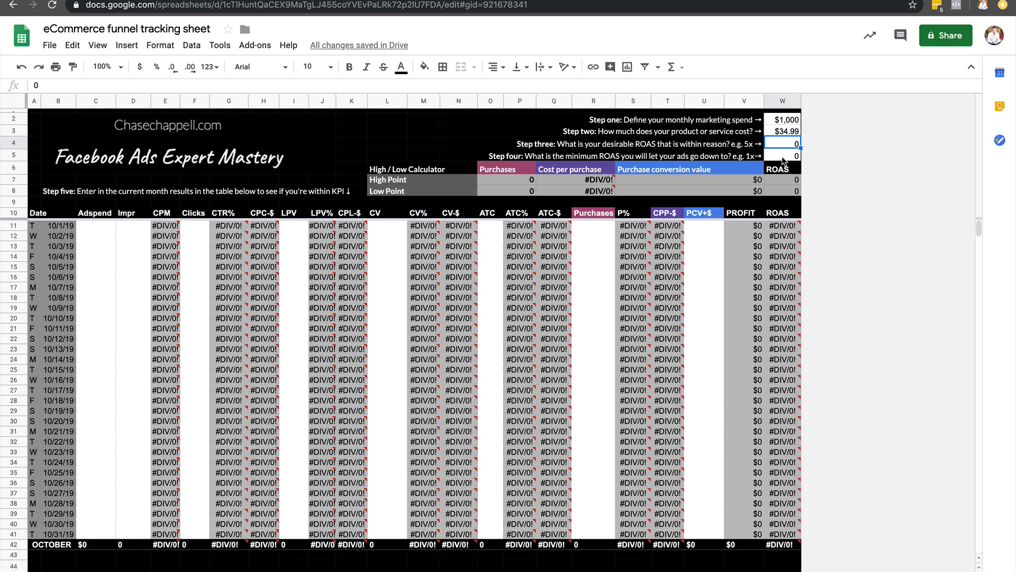
pyautogui.write('3')
pyautogui.press('Return')
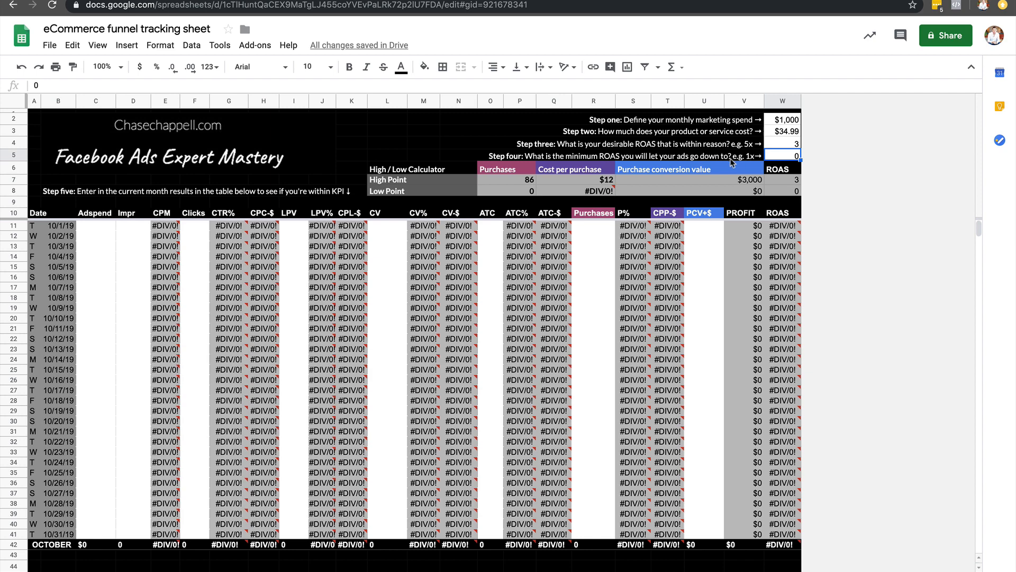
# Set the minimum acceptable ROAS for the ads to 1, viewing the product page before entering it.
pyautogui.hotkey('ctrl', 'Tab')
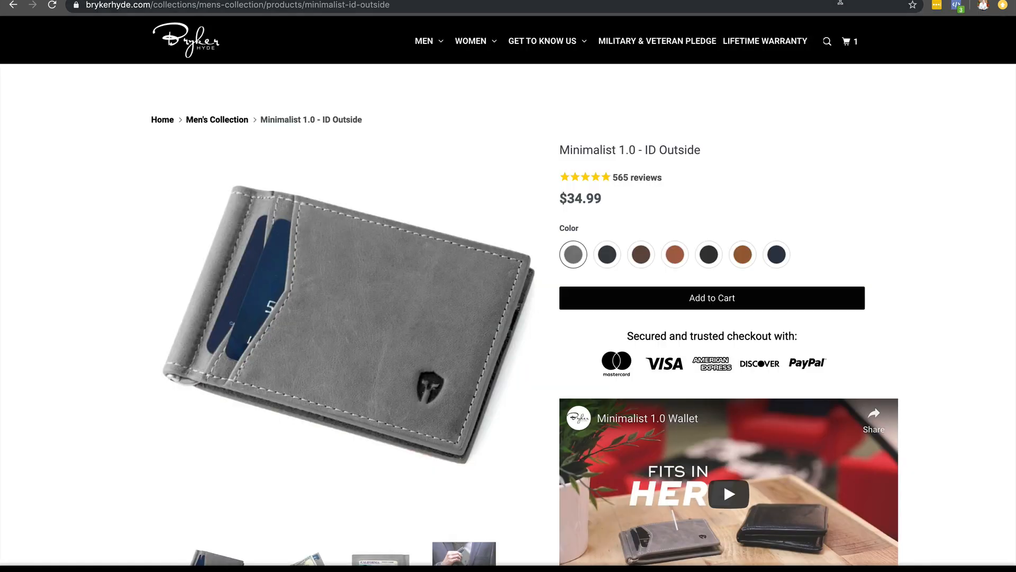
pyautogui.hotkey('ctrl', 'shift', 'Tab')
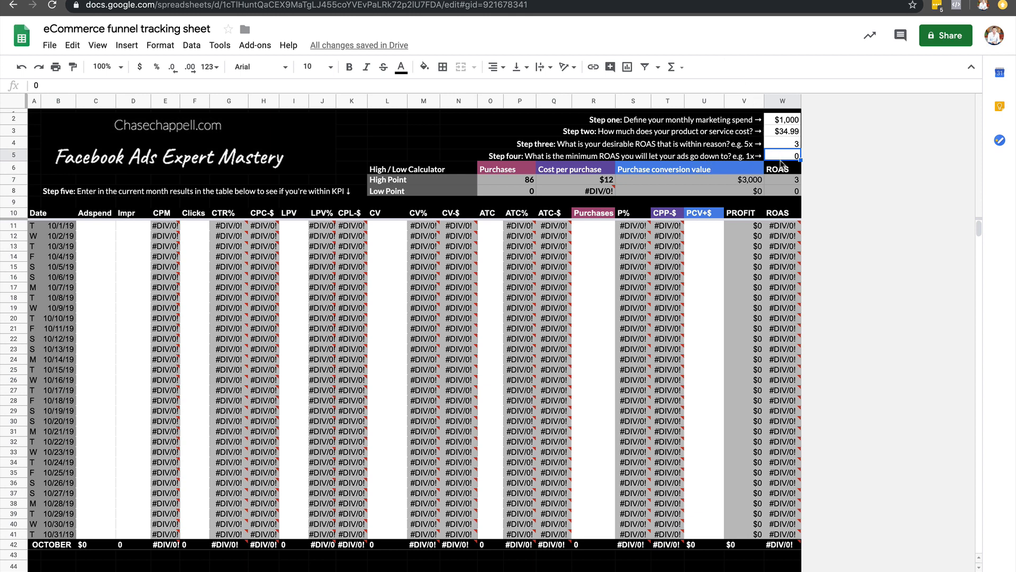
pyautogui.write('1')
pyautogui.click(870, 159)
pyautogui.click(840, 200)
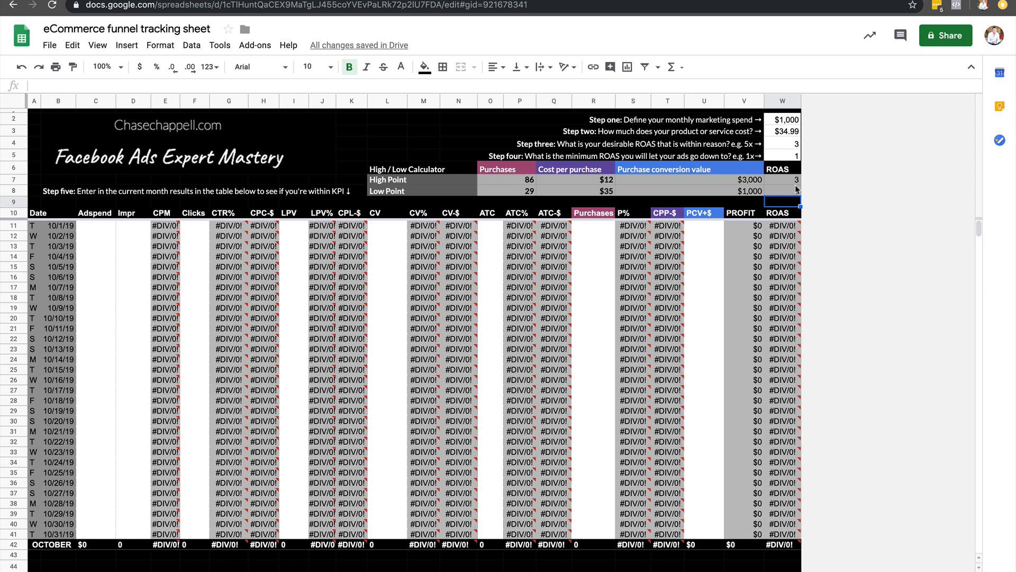
# Show the Low Point cost per purchase in the calculator with two decimal places.
pyautogui.click(795, 147)
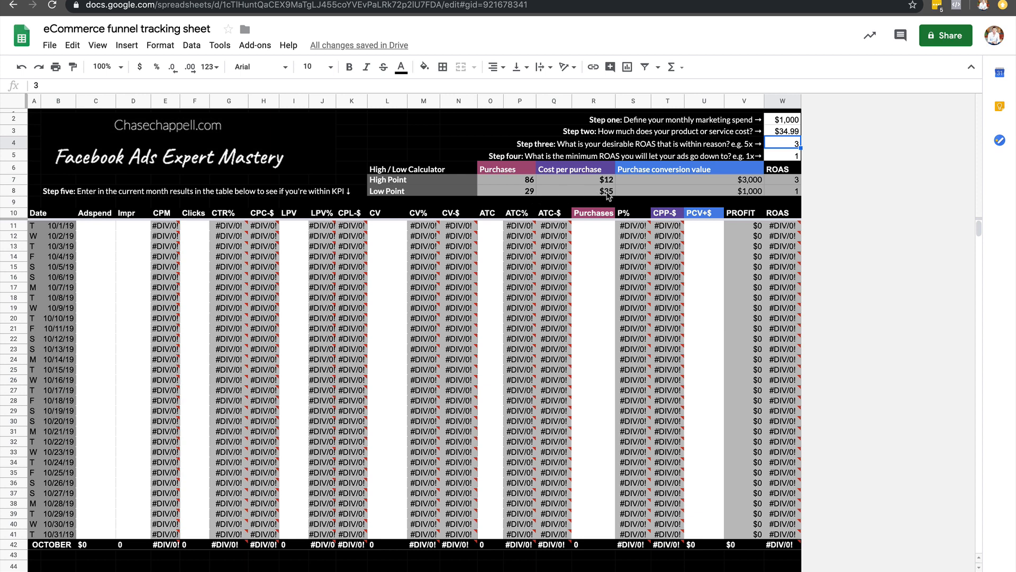
pyautogui.click(603, 194)
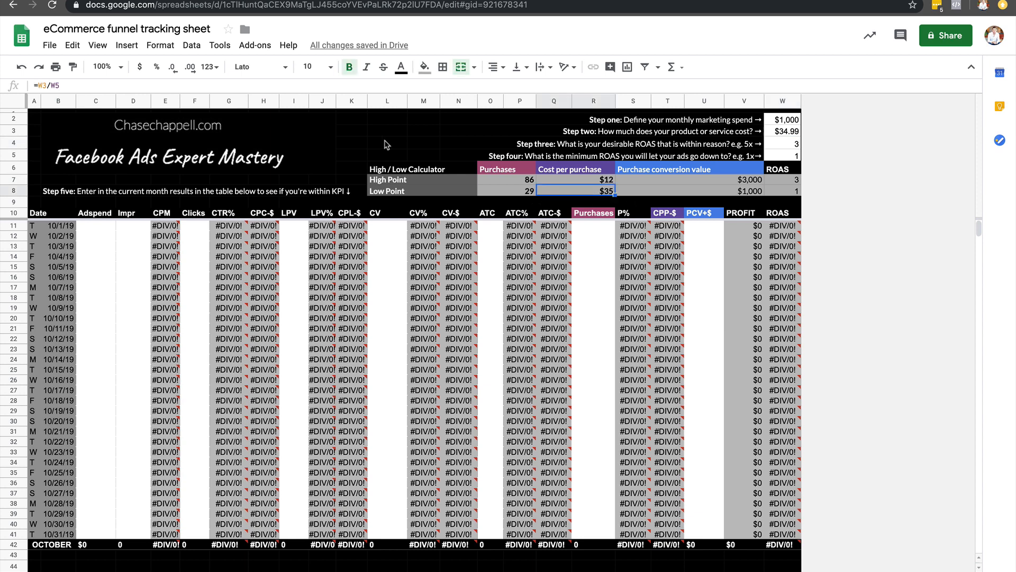
pyautogui.click(189, 68)
pyautogui.click(727, 200)
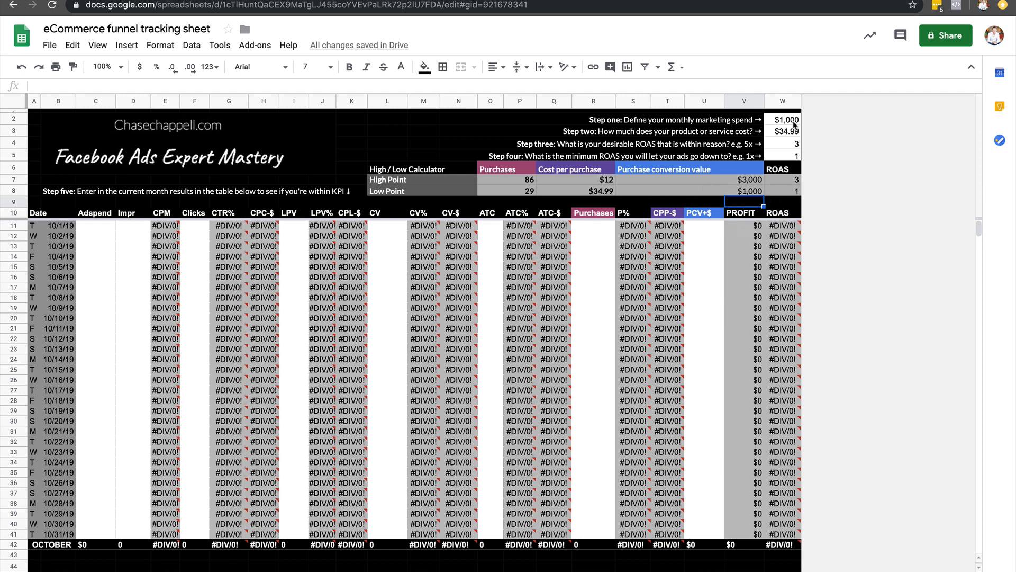
# Examine the purchases and conversion value cells of the High / Low Calculator and the step three and step five instructions.
pyautogui.click(762, 192)
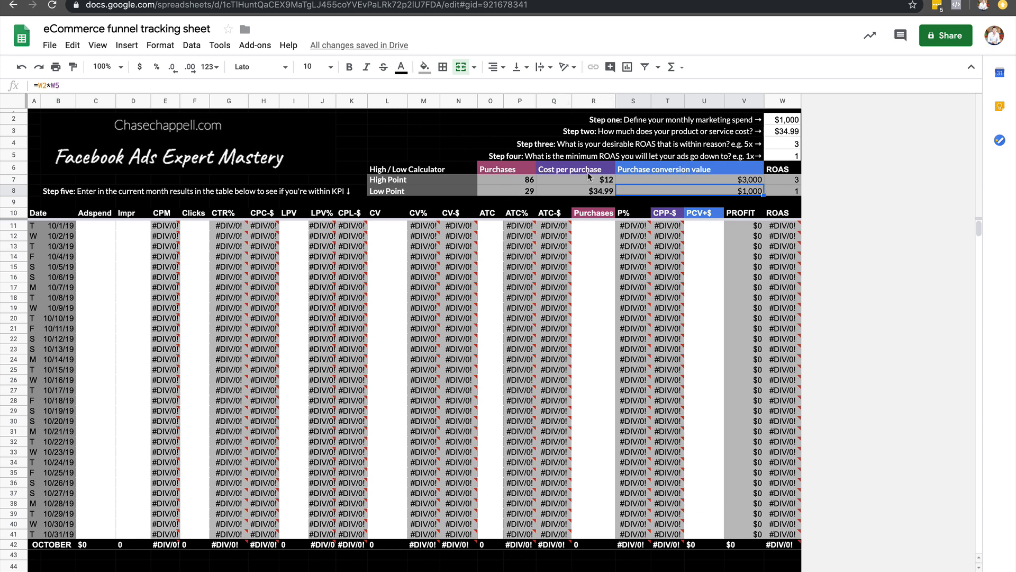
pyautogui.click(497, 184)
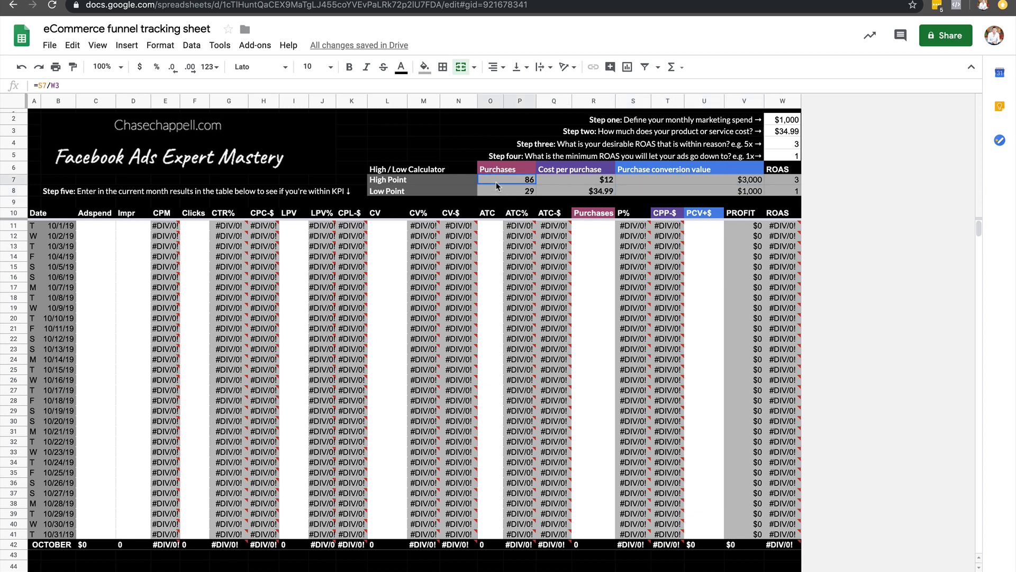
pyautogui.moveTo(498, 184); pyautogui.dragTo(782, 175)
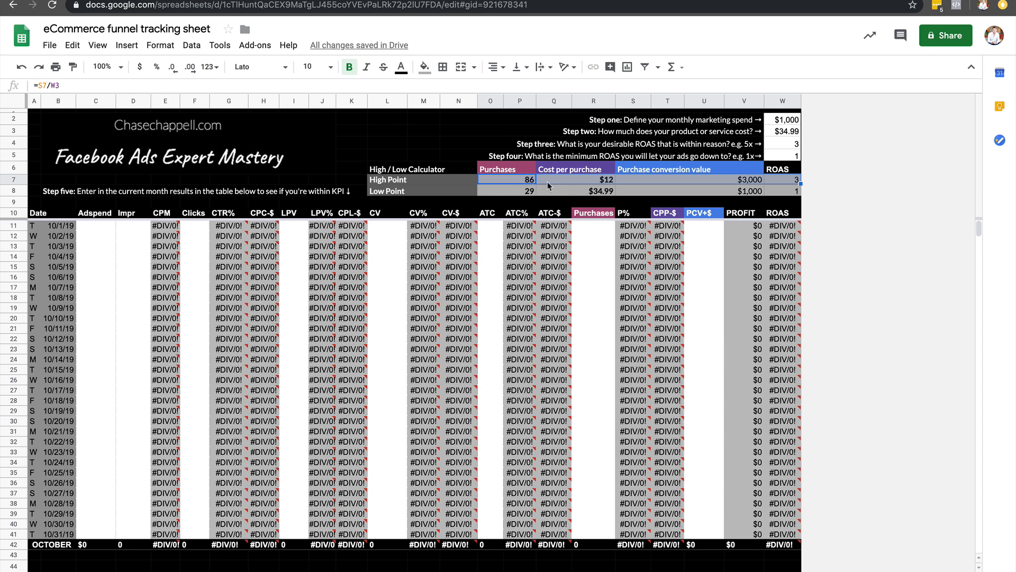
pyautogui.click(487, 145)
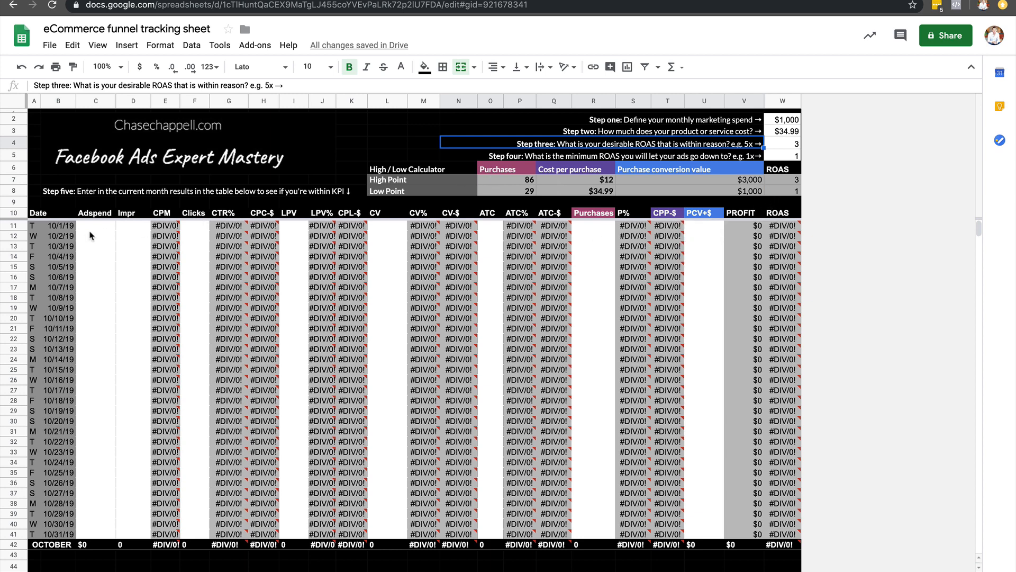
pyautogui.click(69, 196)
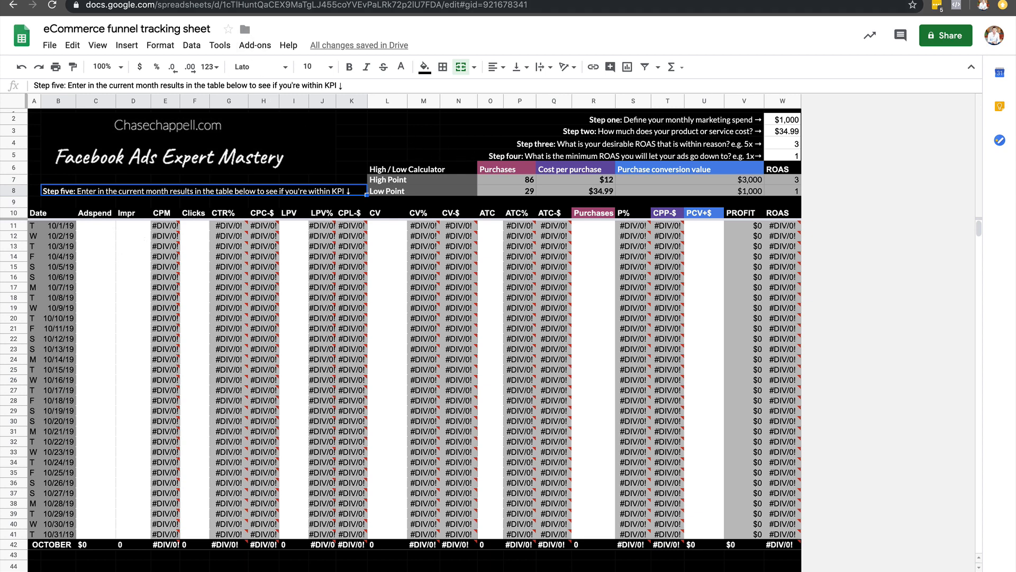
# Switch to Facebook Ads Manager and create a custom report from the two filtered campaigns.
pyautogui.hotkey('ctrl', 'Tab')
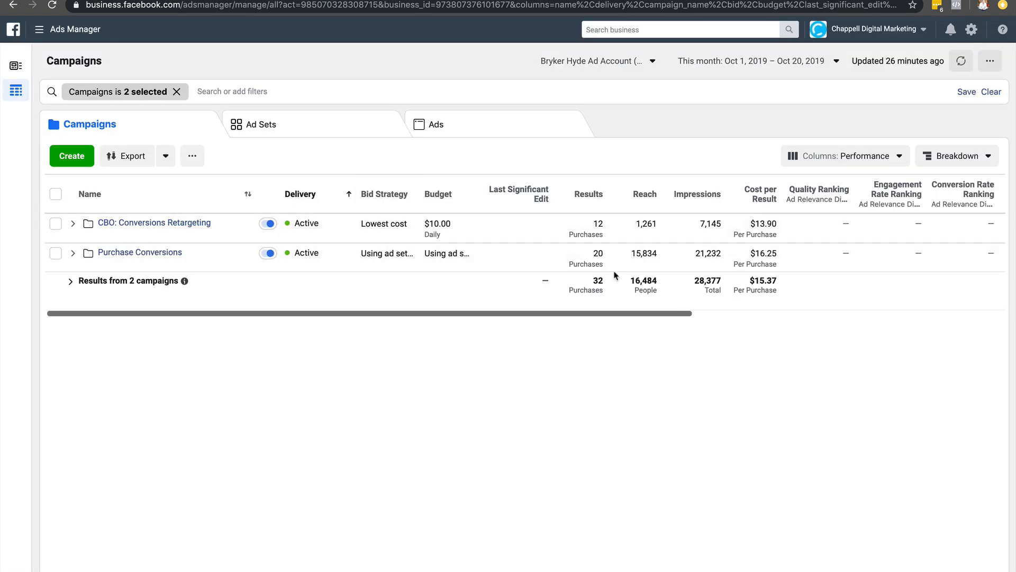
pyautogui.hscroll(3, 614, 273)
pyautogui.hscroll(3, 616, 274)
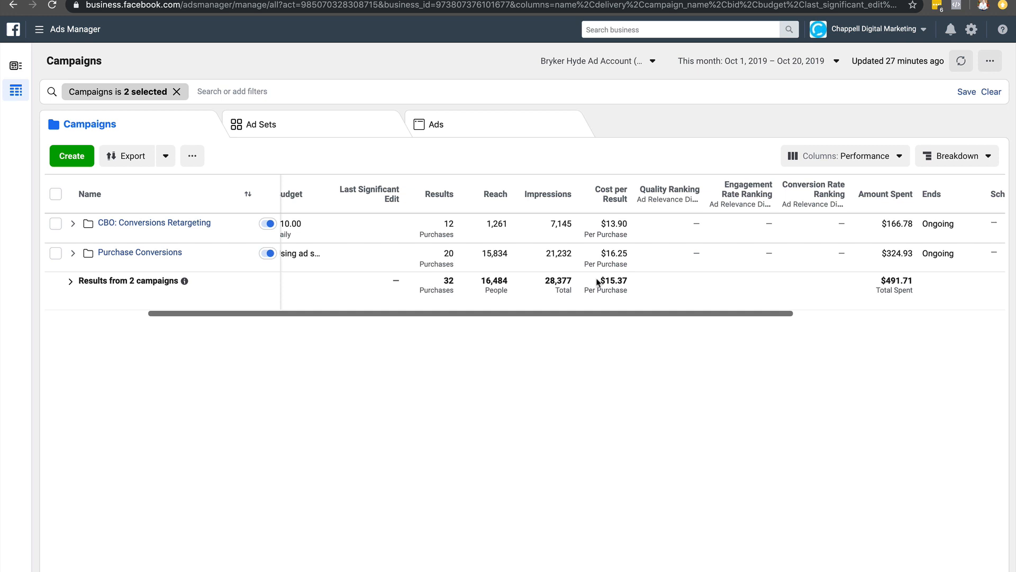
pyautogui.hscroll(-3, 604, 277)
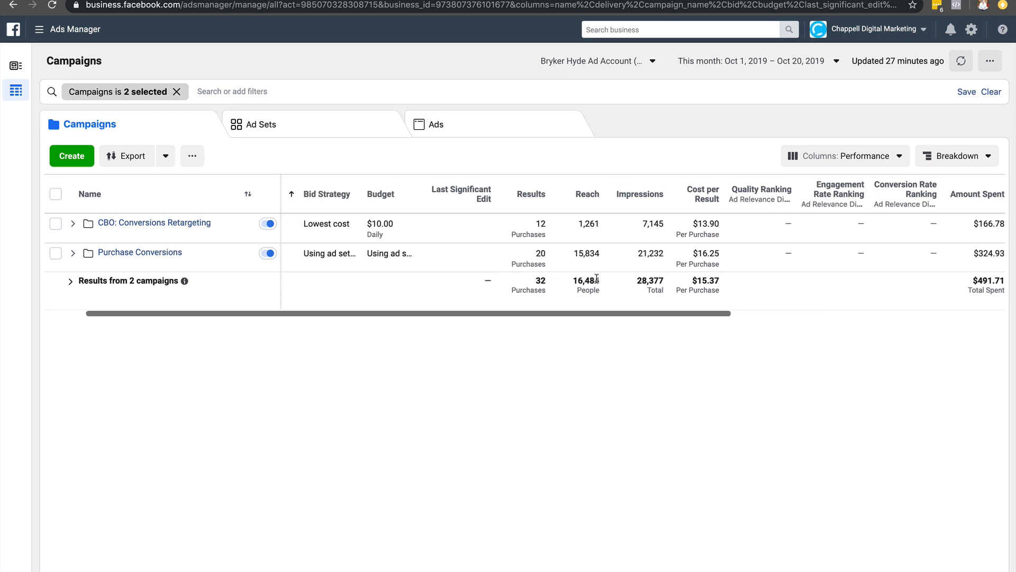
pyautogui.click(170, 159)
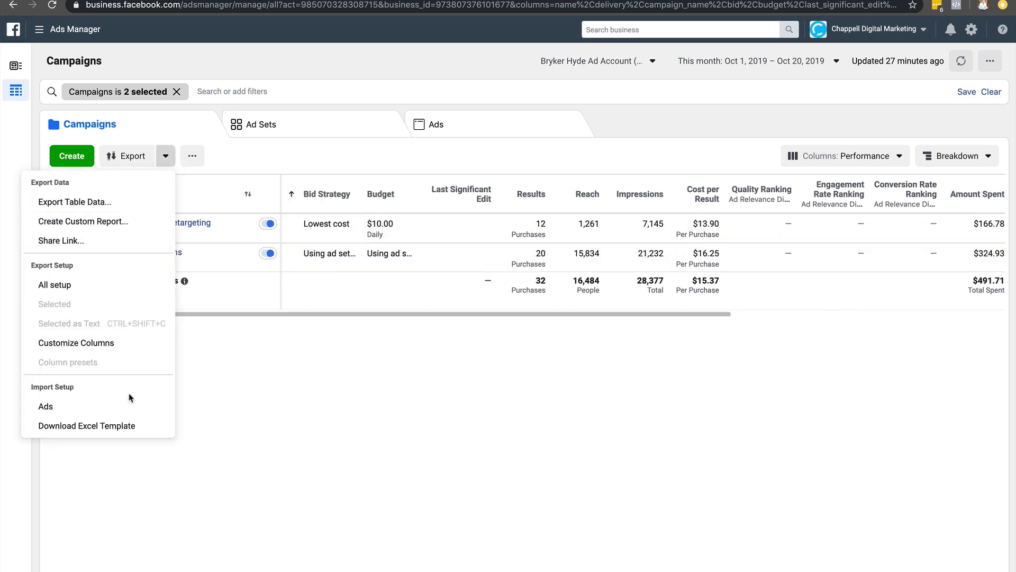
pyautogui.click(125, 228)
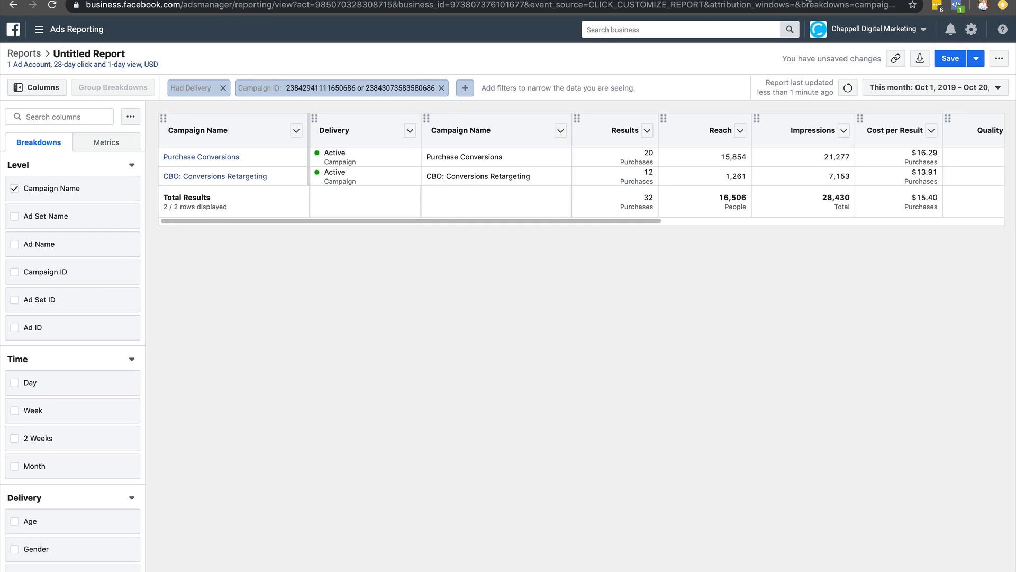
# Check the column order in the eCommerce funnel tracking sheet and return to the untitled ads report.
pyautogui.click(834, 0)
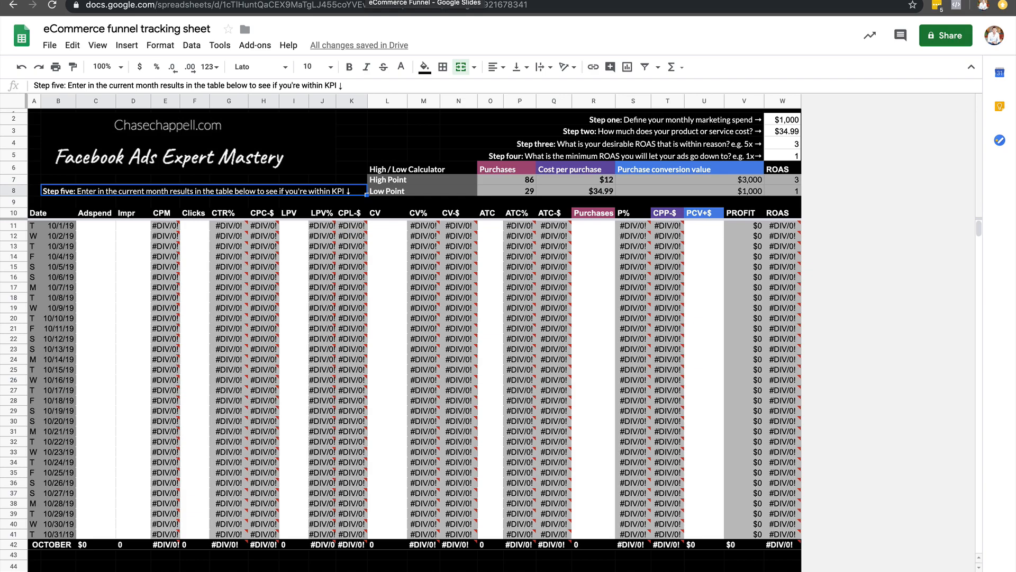
pyautogui.click(366, 1)
pyautogui.click(204, 1)
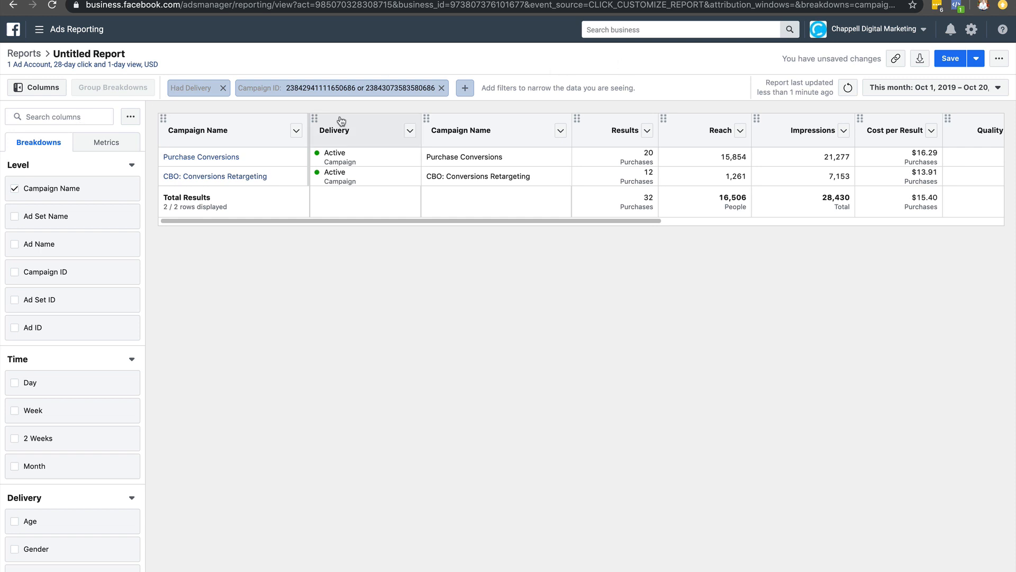
# Search the report columns for "amo" and move the Amount Spent column directly after the first Campaign Name column.
pyautogui.click(59, 116)
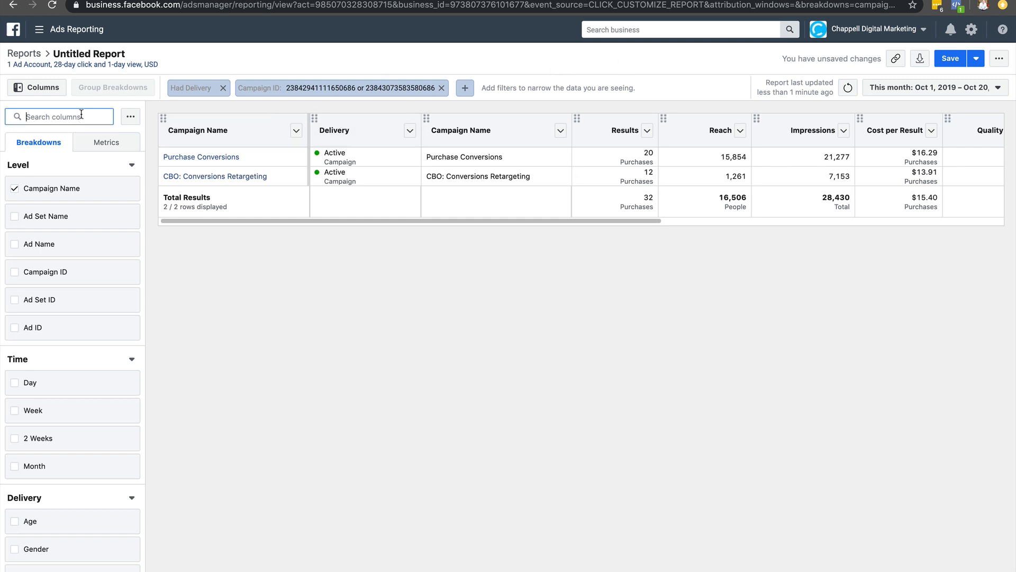
pyautogui.write('amo')
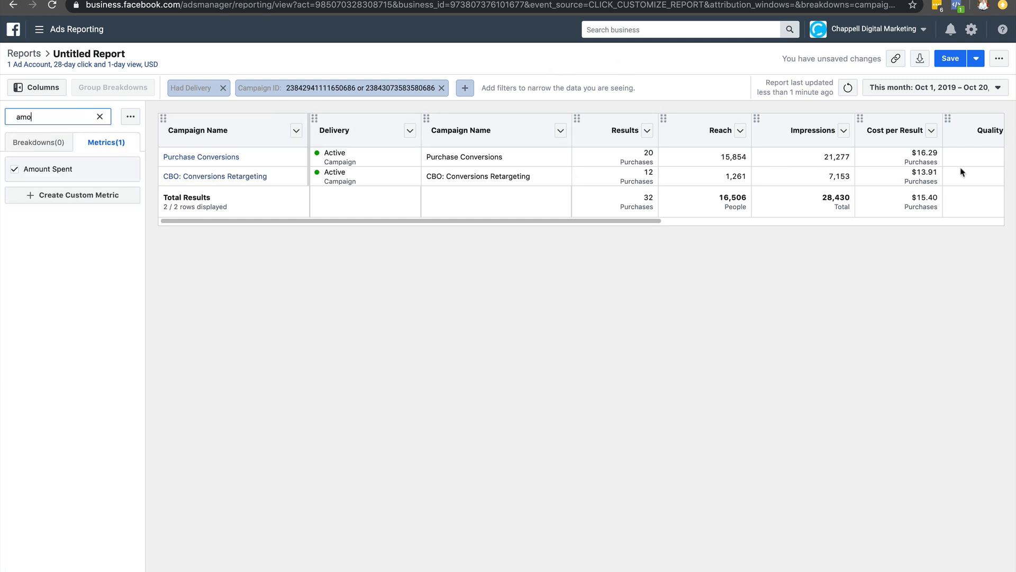
pyautogui.hscroll(10, 961, 169)
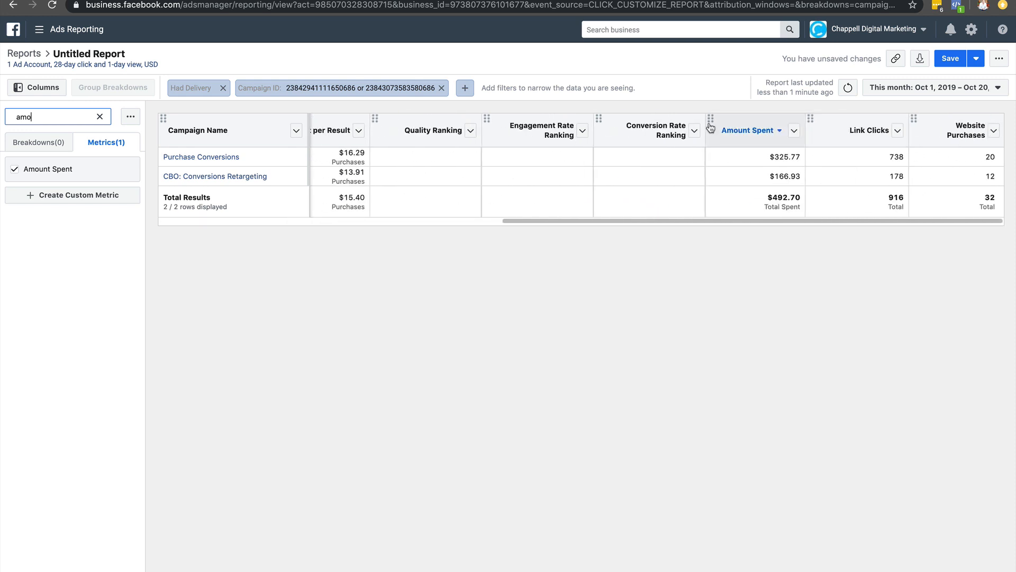
pyautogui.moveTo(710, 125); pyautogui.dragTo(381, 140)
pyautogui.hscroll(-5, 629, 145)
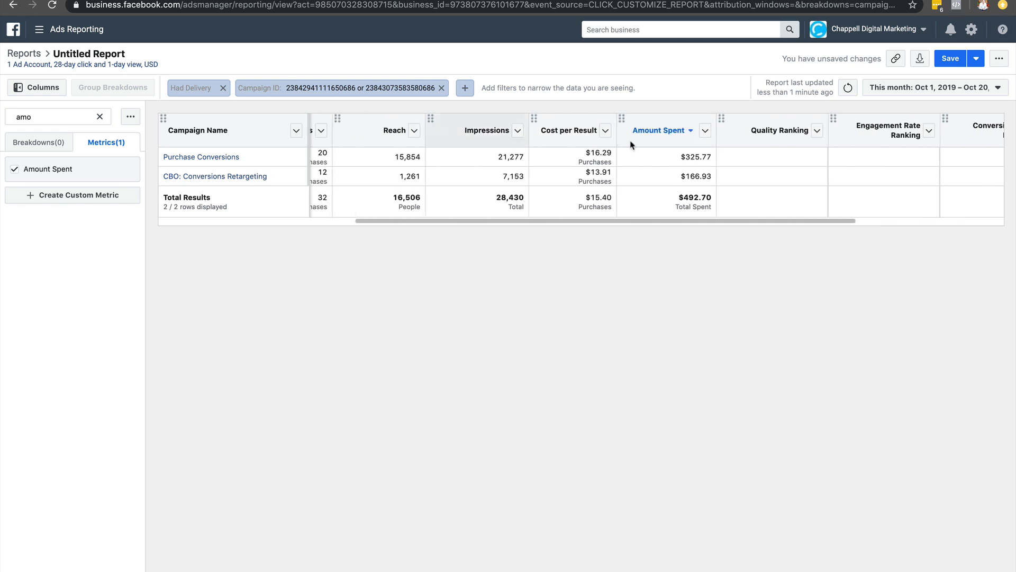
pyautogui.hscroll(-5, 629, 144)
pyautogui.moveTo(450, 132); pyautogui.dragTo(349, 139)
pyautogui.hscroll(-5, 370, 161)
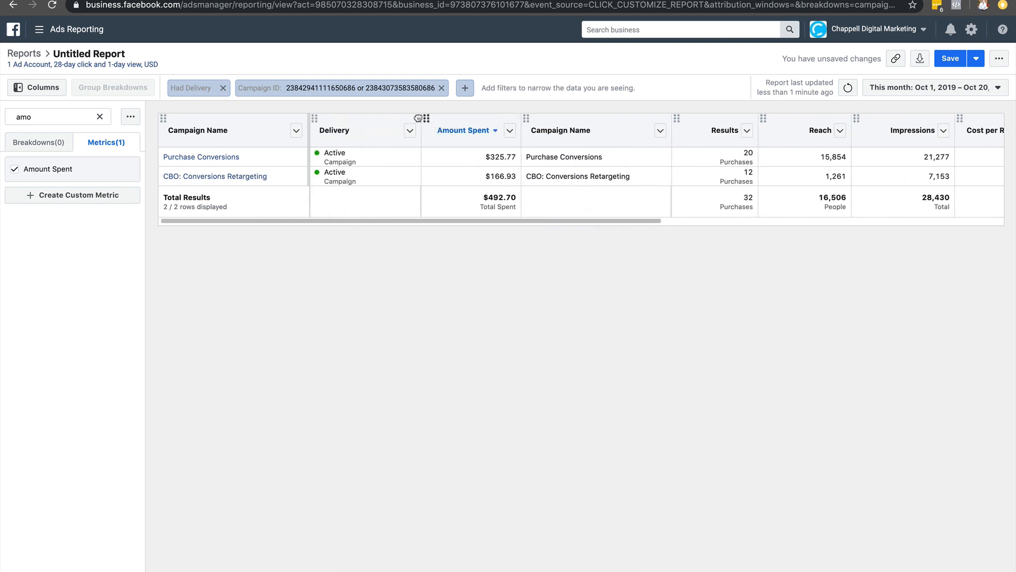
pyautogui.moveTo(418, 118); pyautogui.dragTo(328, 122)
# Remove the Delivery column and the duplicate Campaign Name column from the report.
pyautogui.click(509, 130)
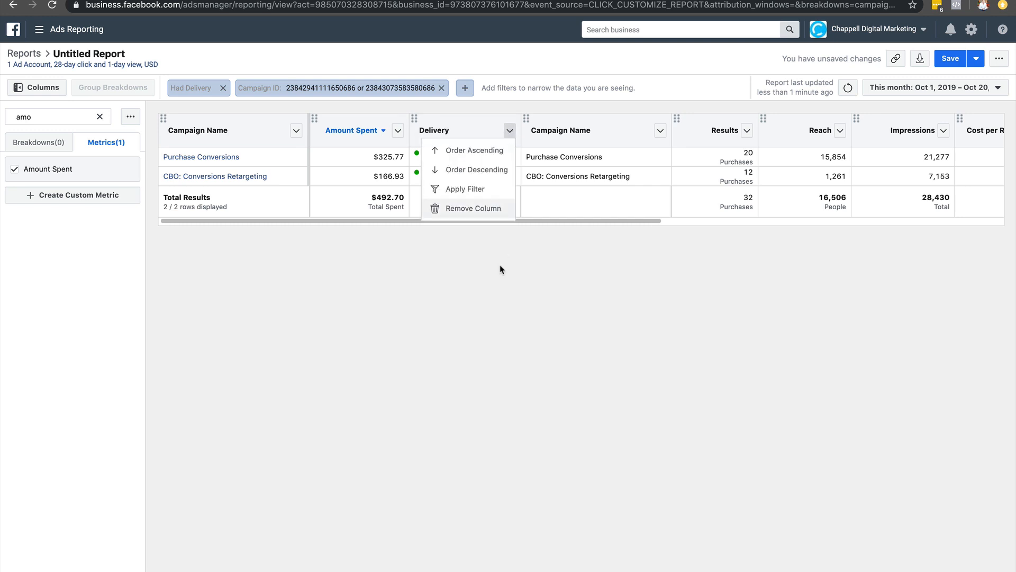
pyautogui.click(491, 210)
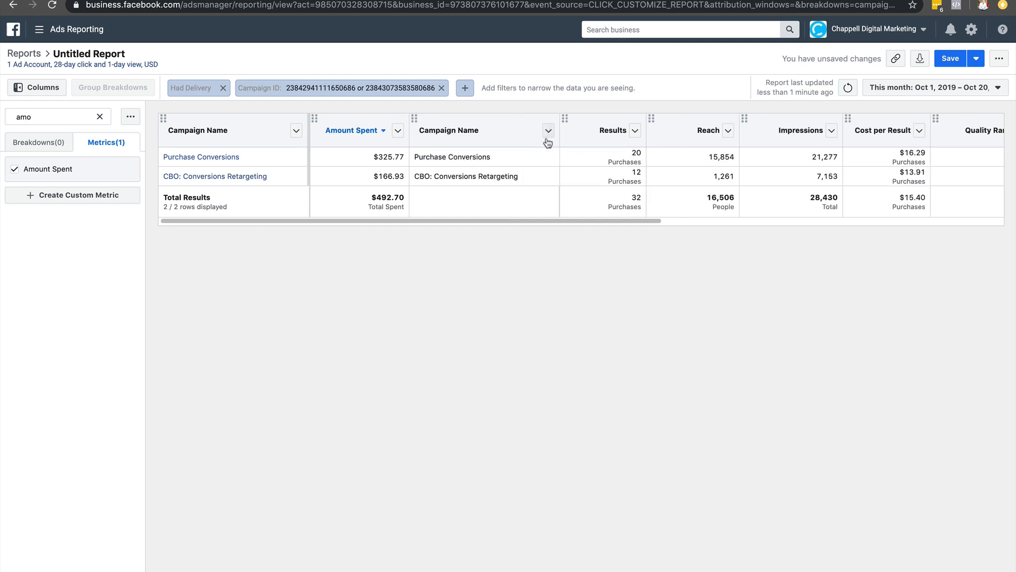
pyautogui.click(548, 131)
pyautogui.click(524, 210)
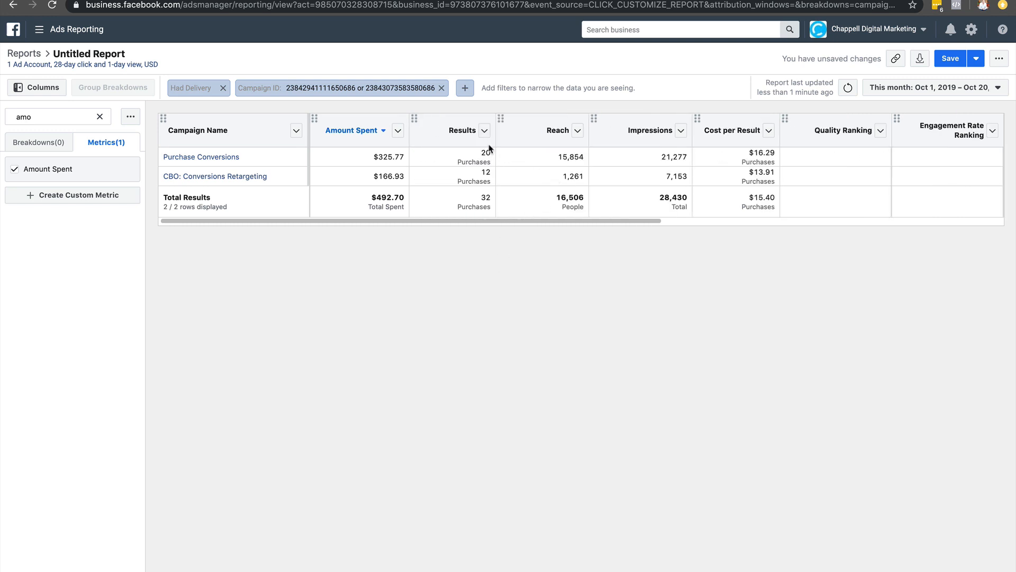
# Remove the Results, Reach and Cost per Result columns from the report.
pyautogui.click(484, 131)
pyautogui.click(473, 208)
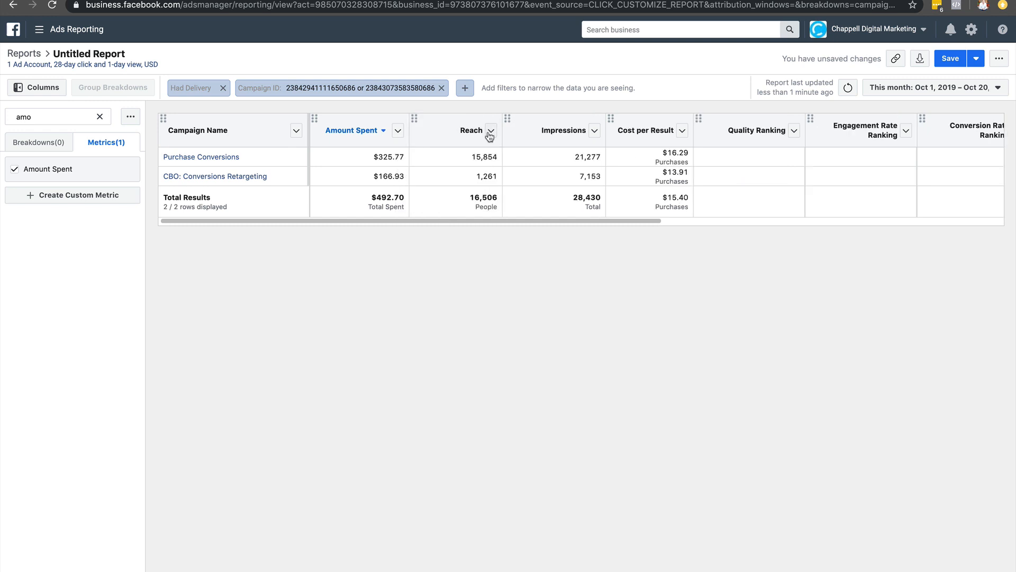
pyautogui.click(491, 130)
pyautogui.click(482, 210)
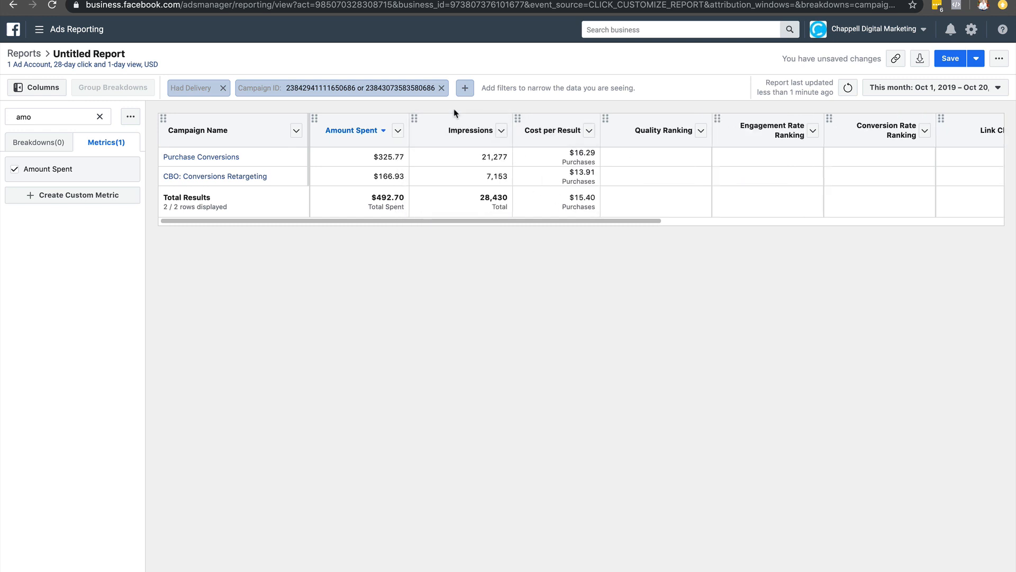
pyautogui.click(588, 131)
pyautogui.click(551, 208)
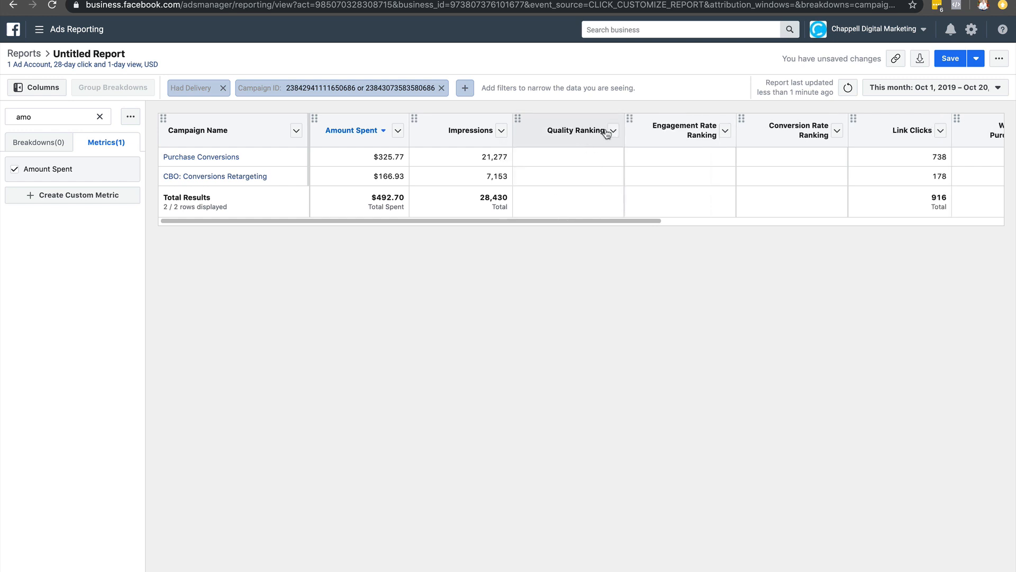
# Remove the Quality Ranking, Engagement Rate Ranking and Conversion Rate Ranking columns from the report.
pyautogui.click(608, 133)
pyautogui.click(611, 133)
pyautogui.click(586, 189)
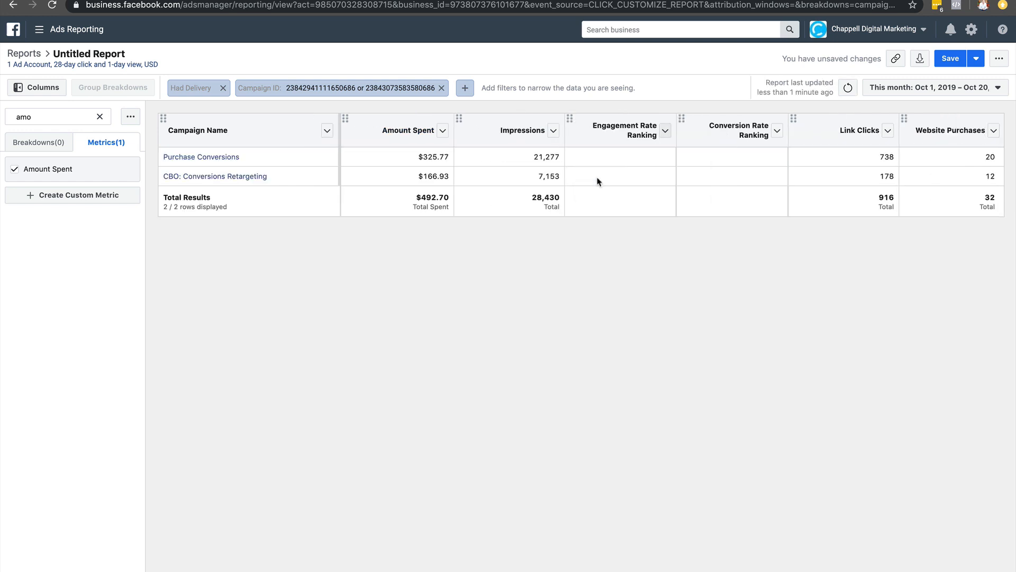
pyautogui.click(666, 133)
pyautogui.click(664, 190)
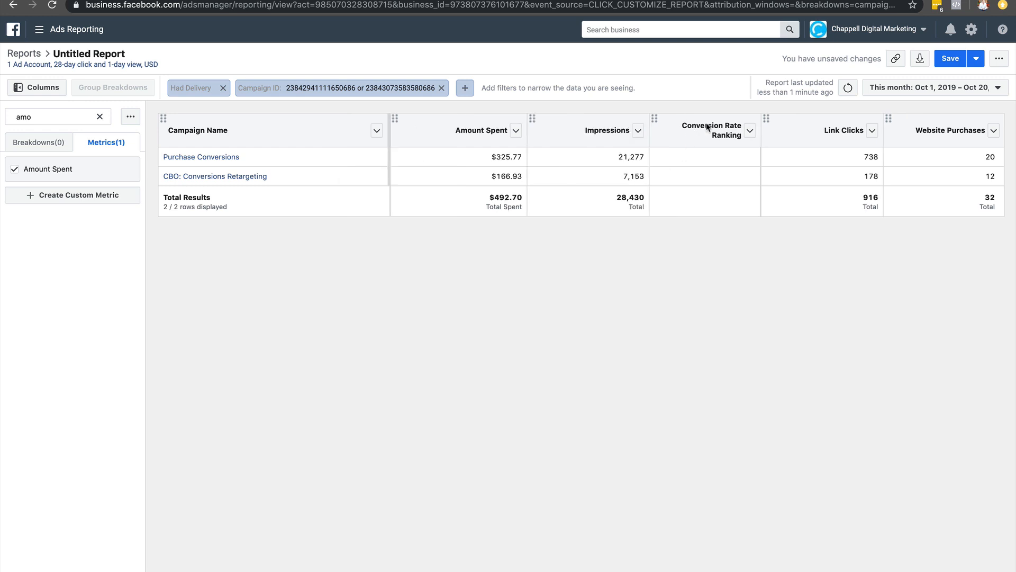
pyautogui.click(750, 131)
pyautogui.click(734, 190)
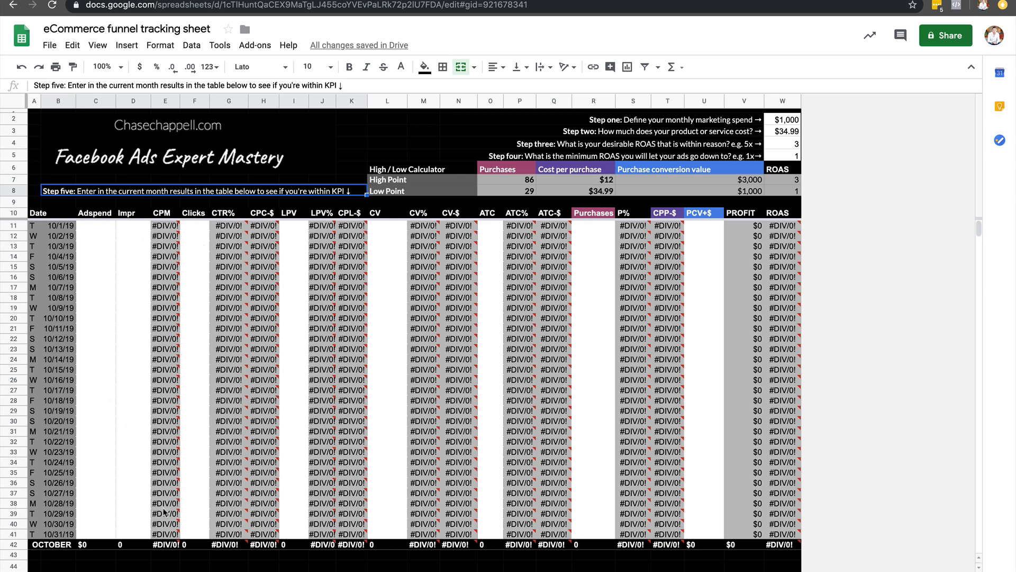
# Return from the tracking sheet to the ads report, add the Landing Page Views metric and place it directly after Link Clicks.
pyautogui.moveTo(330, 260)
pyautogui.click(206, 0)
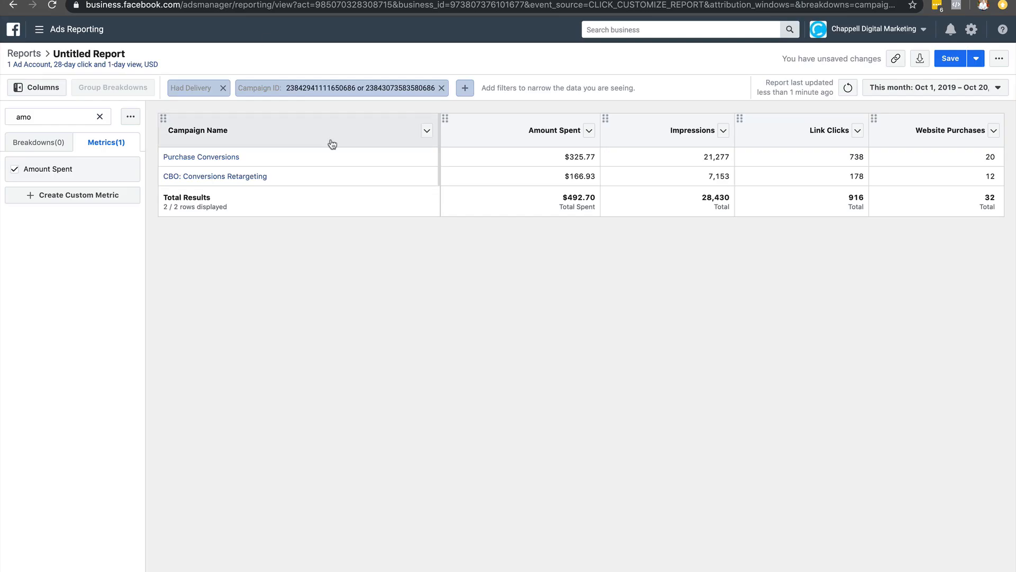
pyautogui.click(101, 119)
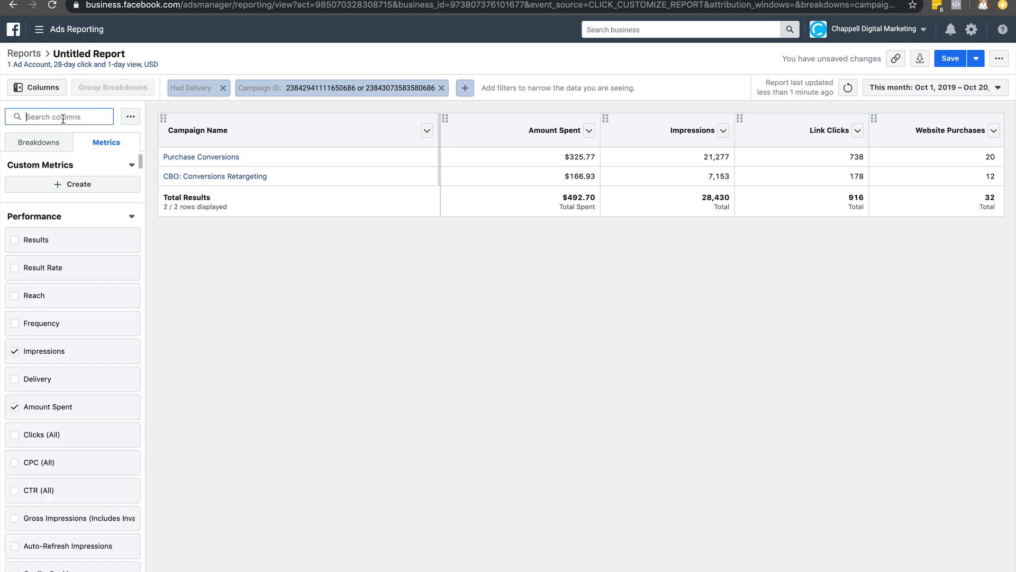
pyautogui.write('landing')
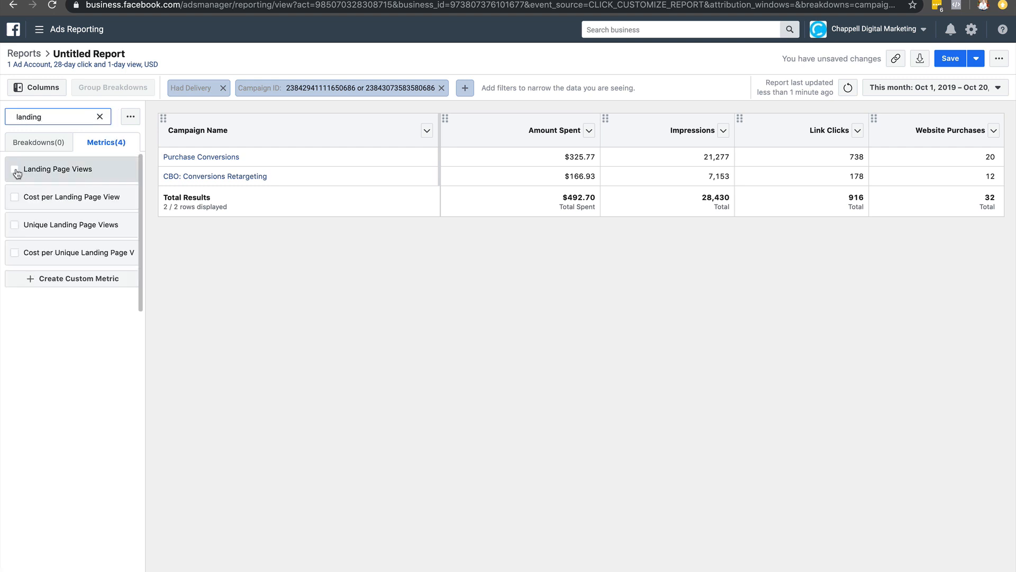
pyautogui.click(14, 169)
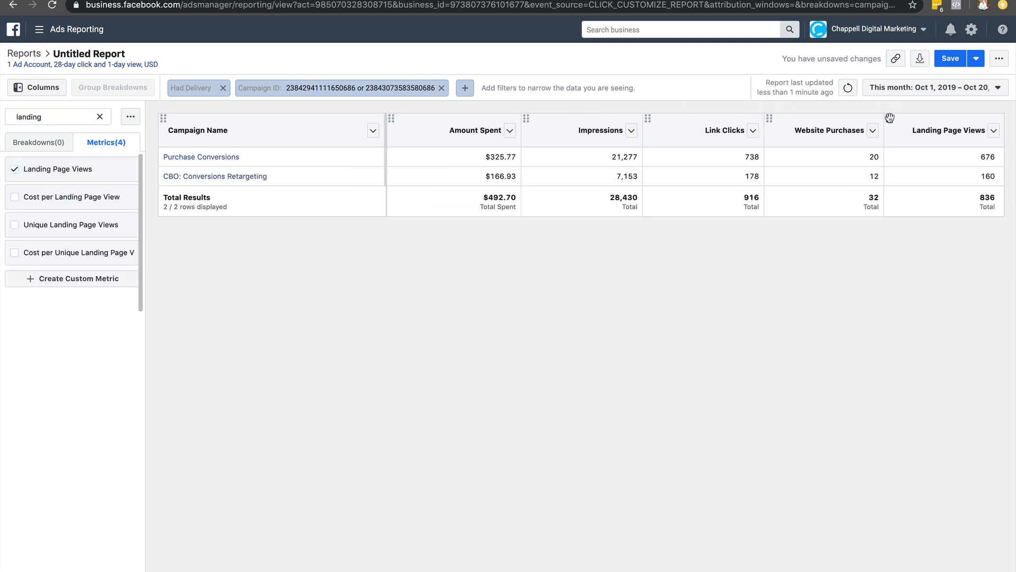
pyautogui.moveTo(889, 118); pyautogui.dragTo(778, 127)
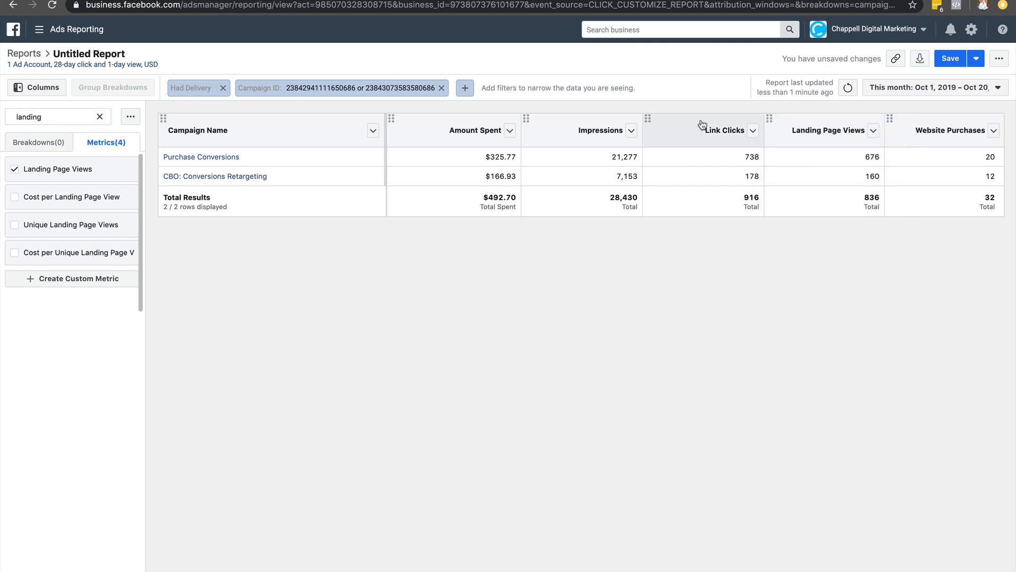
# Check the tracking sheet's next column, add the Unique Content Views metric to the report and place it directly after Landing Page Views.
pyautogui.click(100, 116)
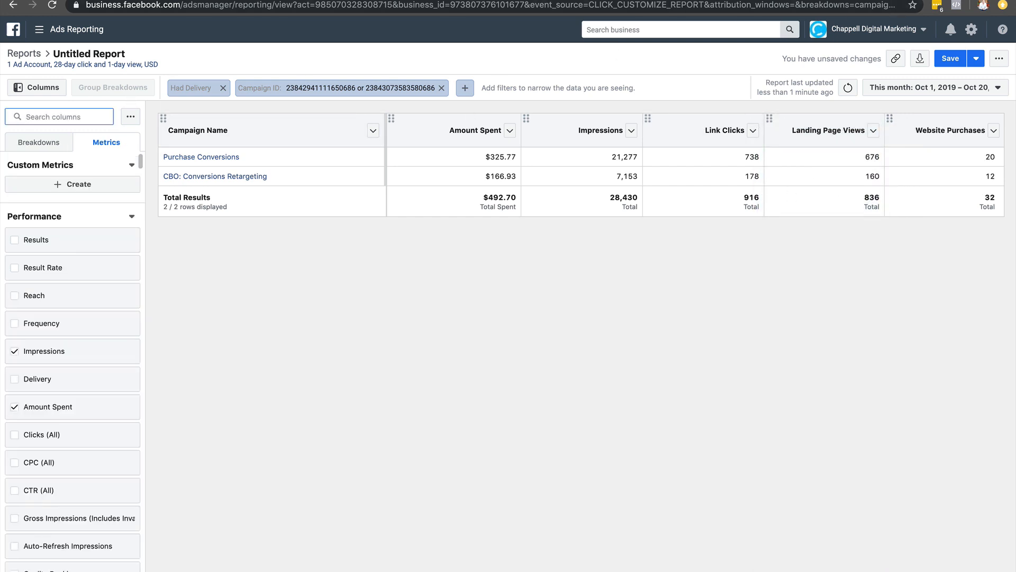
pyautogui.click(898, 0)
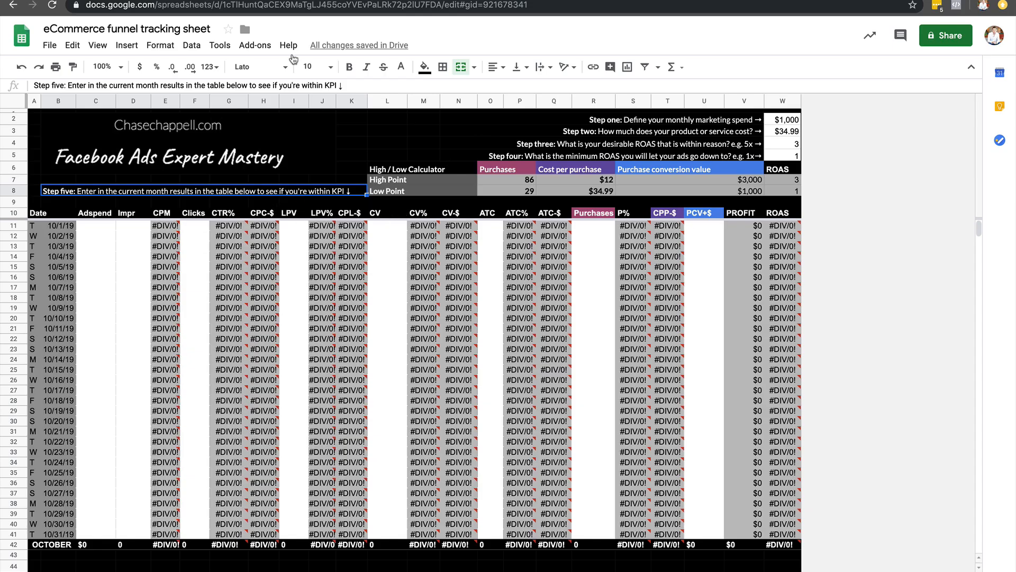
pyautogui.click(256, 0)
pyautogui.write('content')
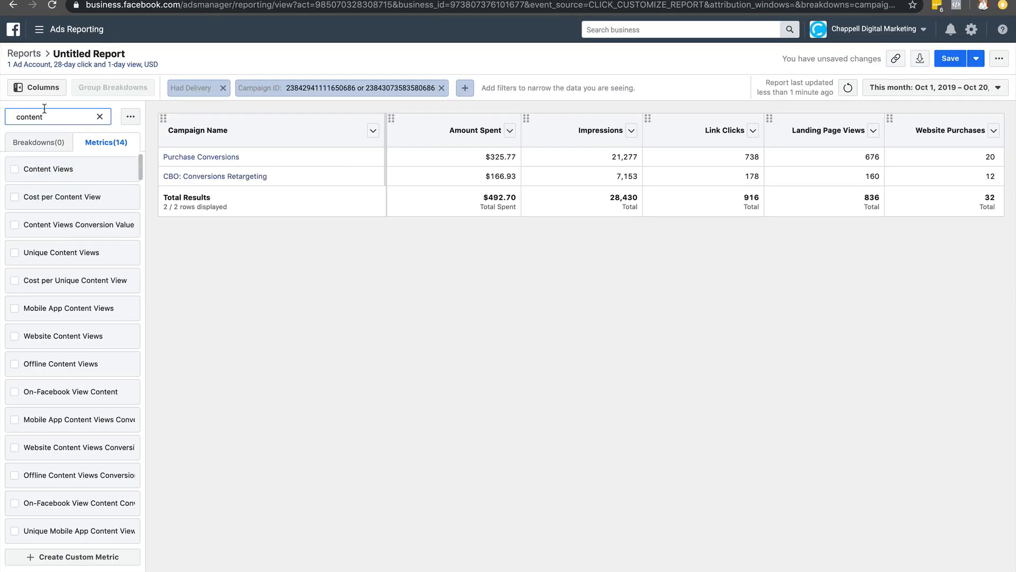
pyautogui.moveTo(43, 116); pyautogui.dragTo(0, 121)
pyautogui.write('uniqu')
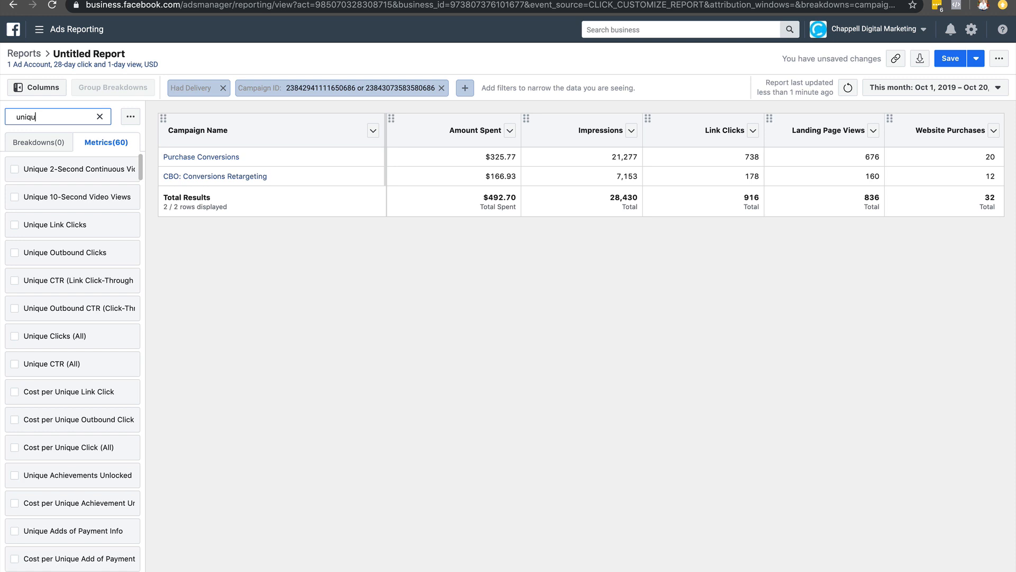
pyautogui.write('e conten')
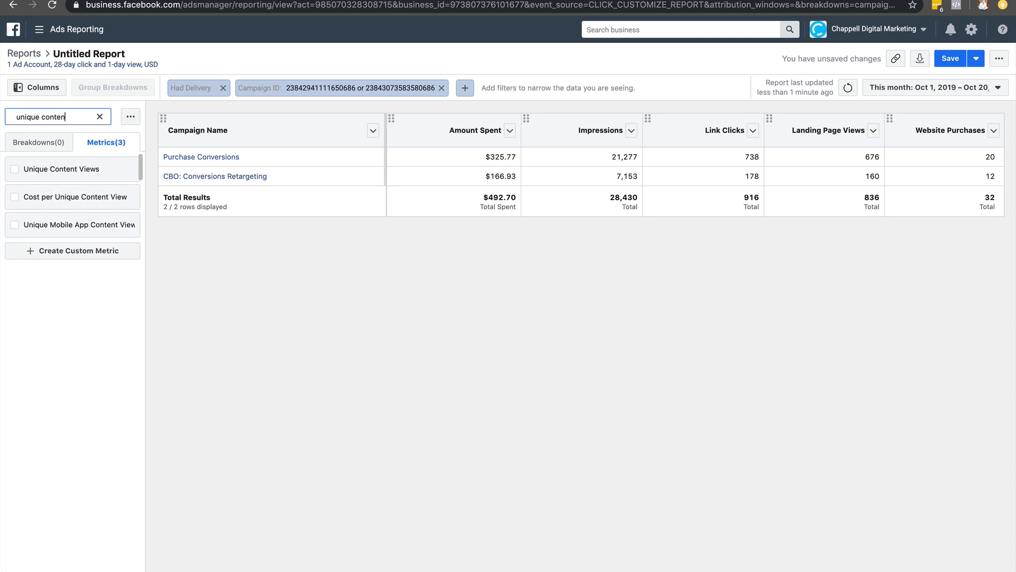
pyautogui.click(51, 169)
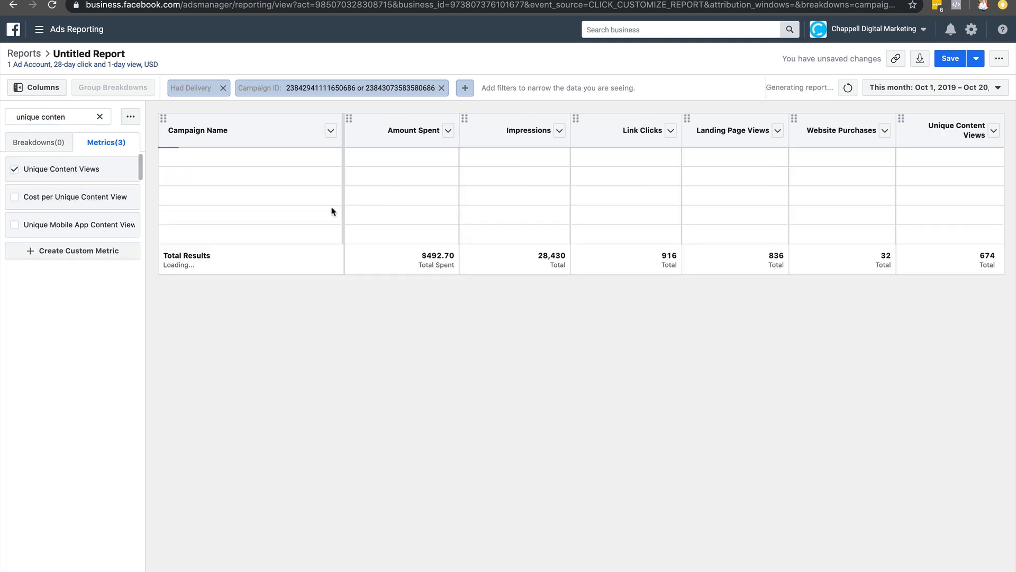
pyautogui.moveTo(912, 126)
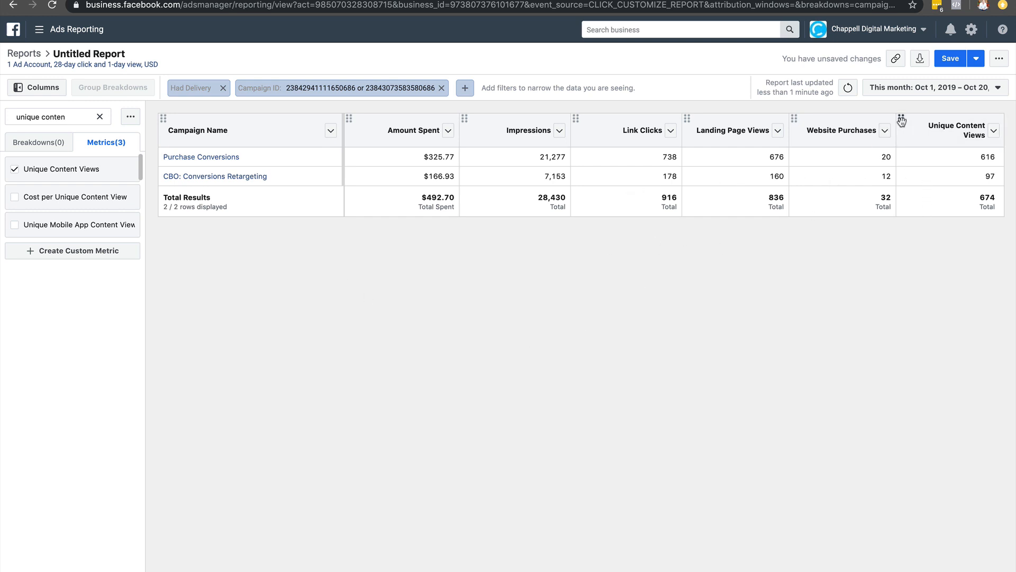
pyautogui.moveTo(901, 121); pyautogui.dragTo(790, 130)
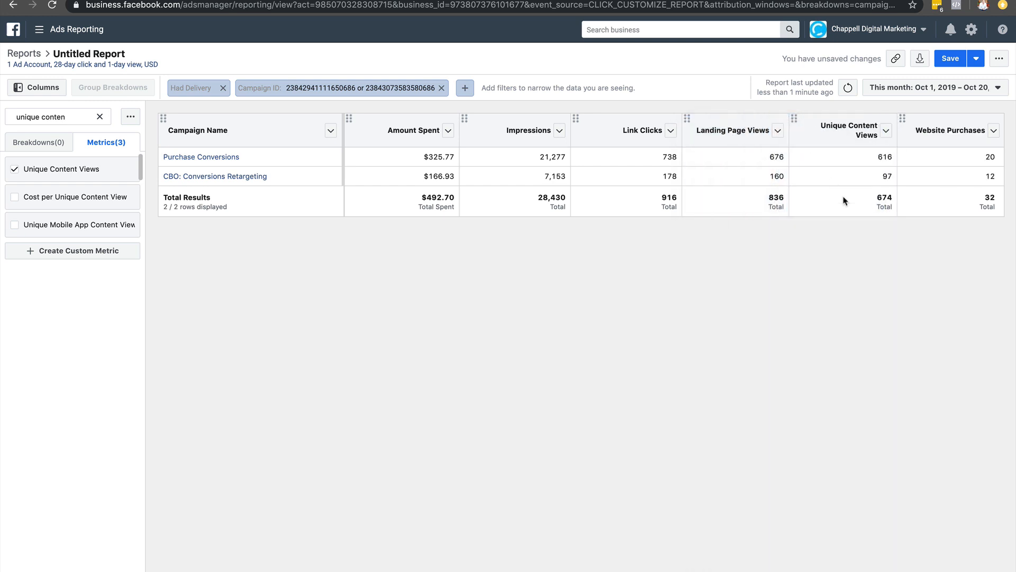
# Recheck the tracking sheet's columns, add the Adds to Cart metric to the report and place it directly before Website Purchases.
pyautogui.click(100, 117)
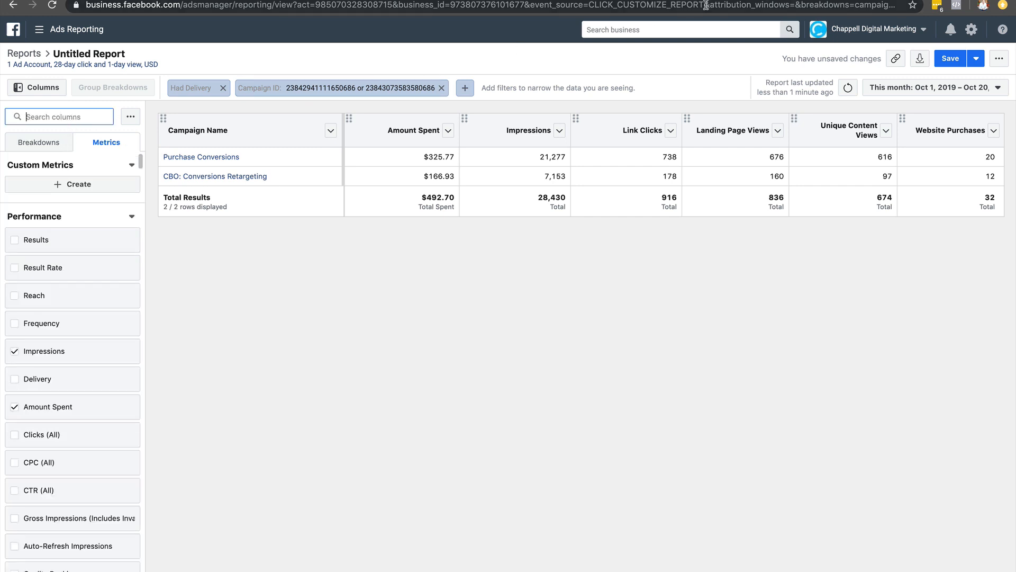
pyautogui.click(783, 0)
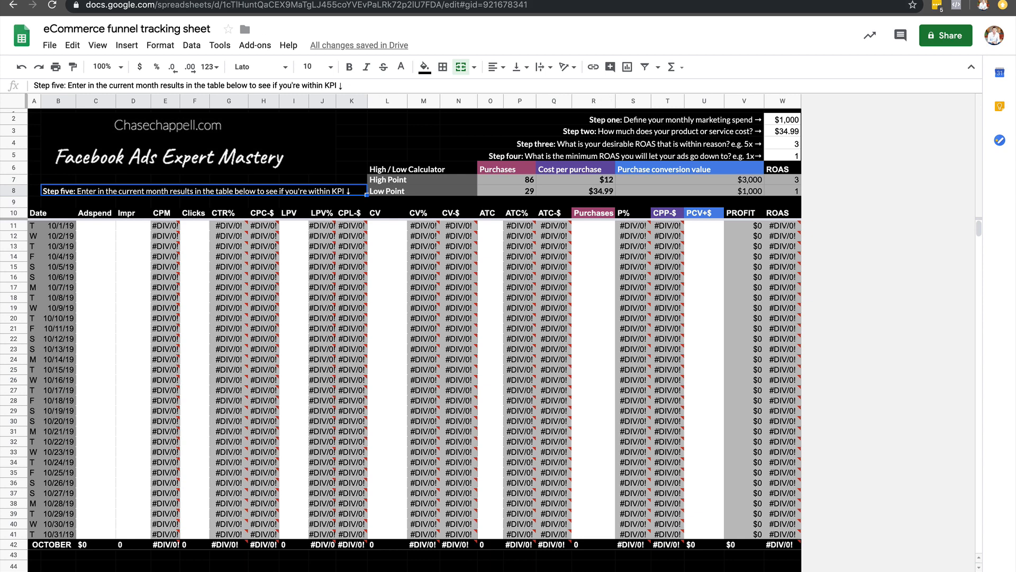
pyautogui.click(661, 0)
pyautogui.write('at')
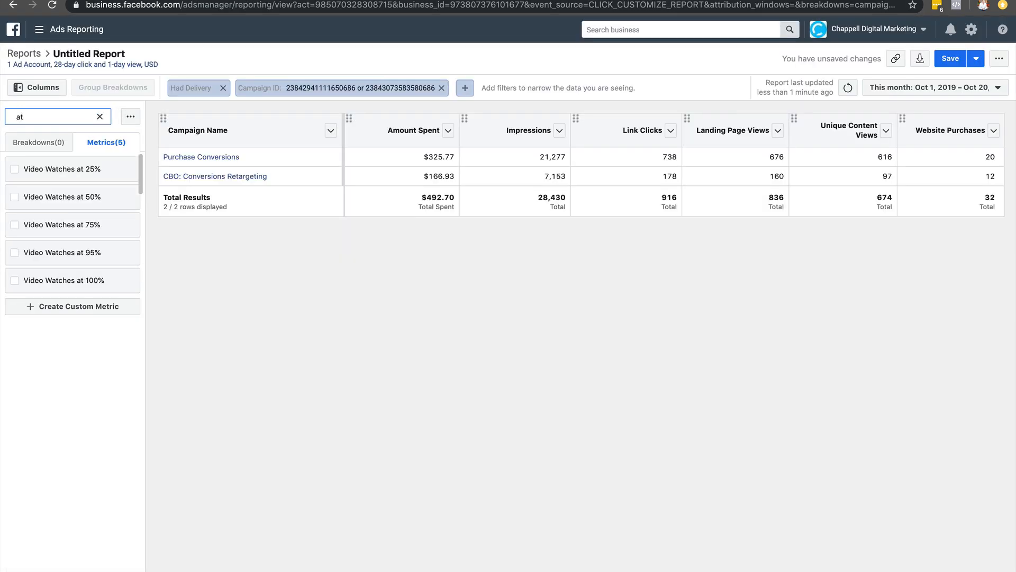
pyautogui.press('BackSpace')
pyautogui.write('dd')
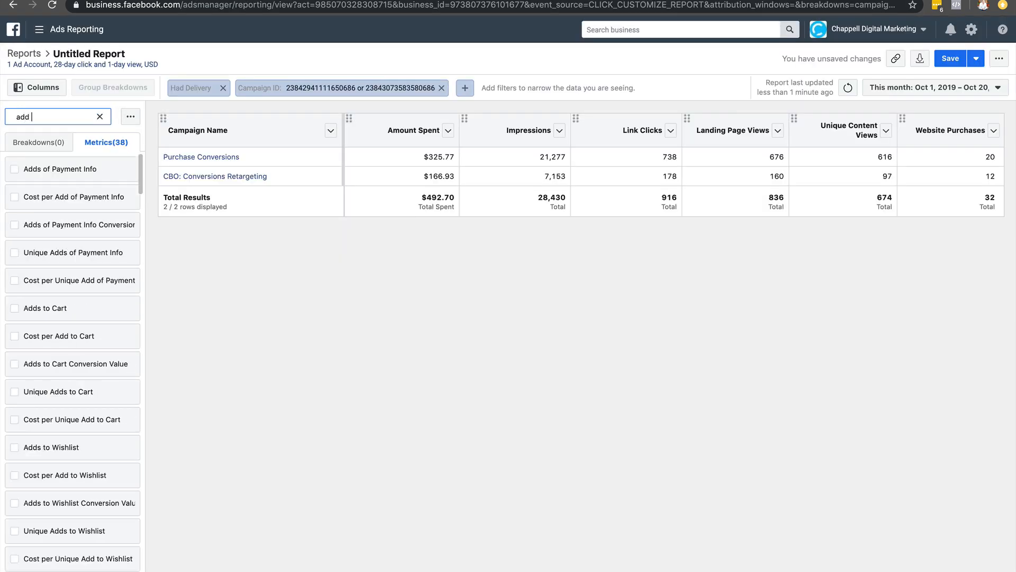
pyautogui.click(67, 303)
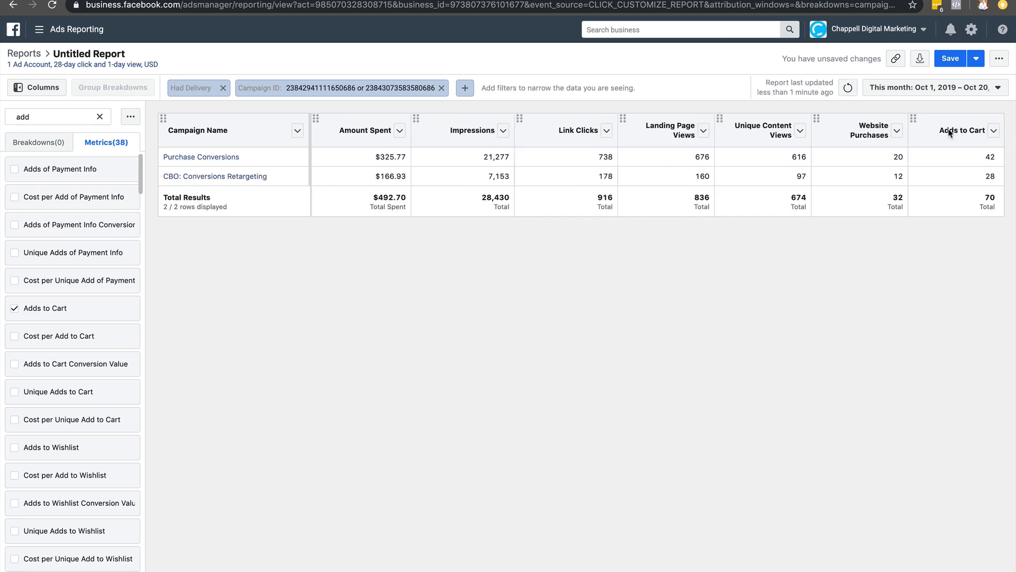
pyautogui.moveTo(924, 126); pyautogui.dragTo(818, 127)
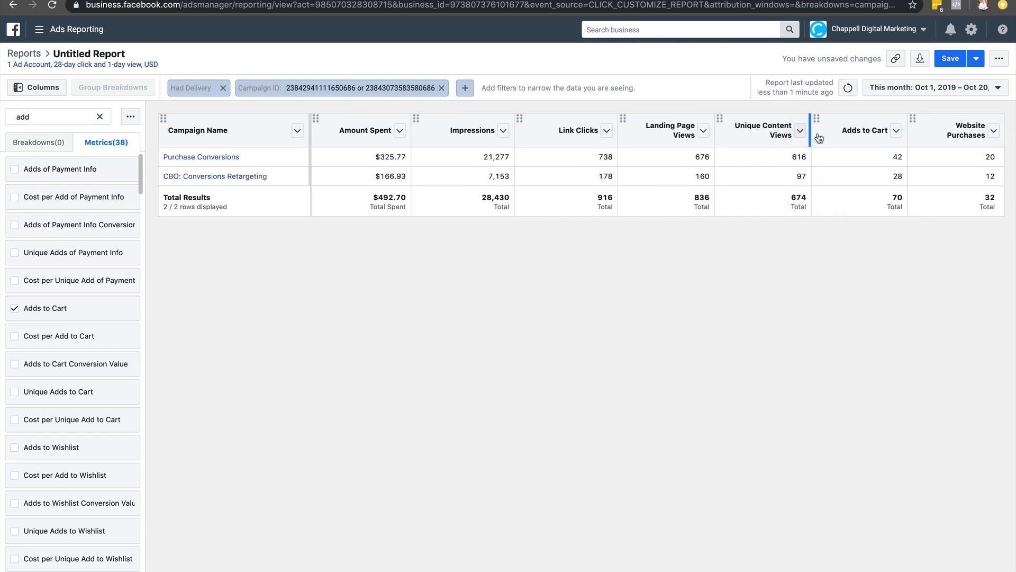
# Check the tracking sheet's remaining columns, search the report metrics for "purchase" and add Purchases Conversion Value as the last column.
pyautogui.click(868, 1)
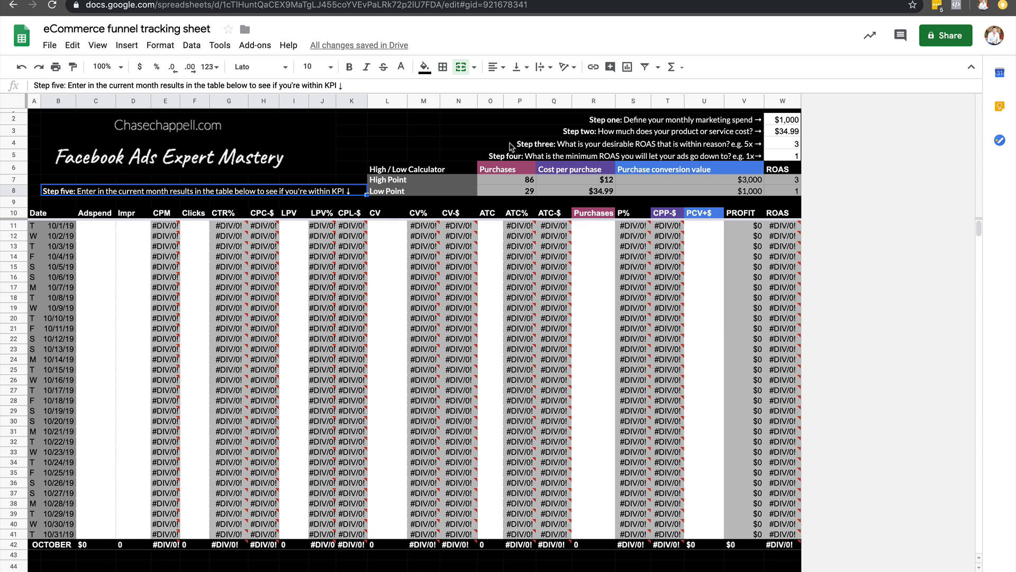
pyautogui.click(381, 1)
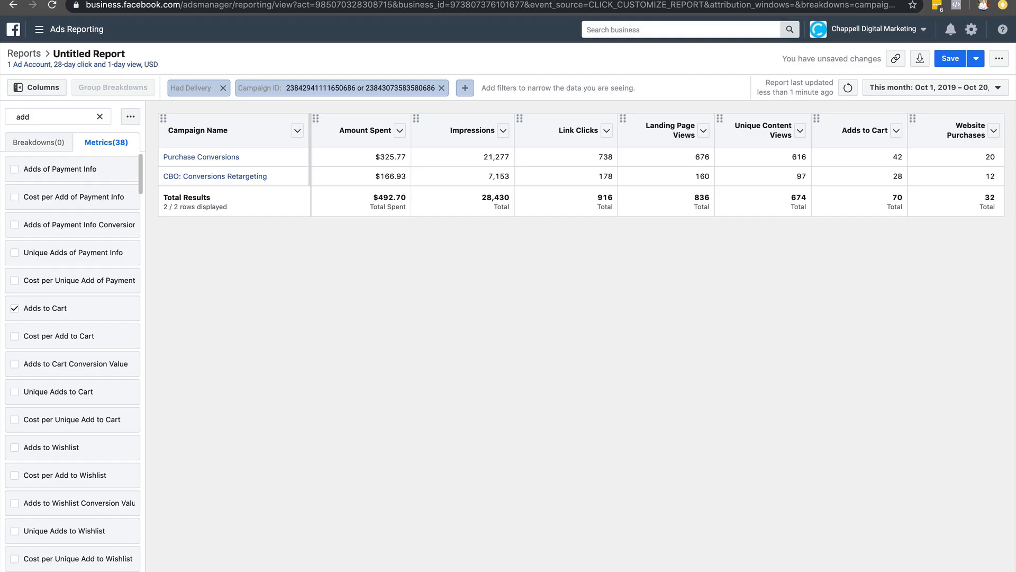
pyautogui.click(104, 118)
pyautogui.click(100, 117)
pyautogui.write('pur')
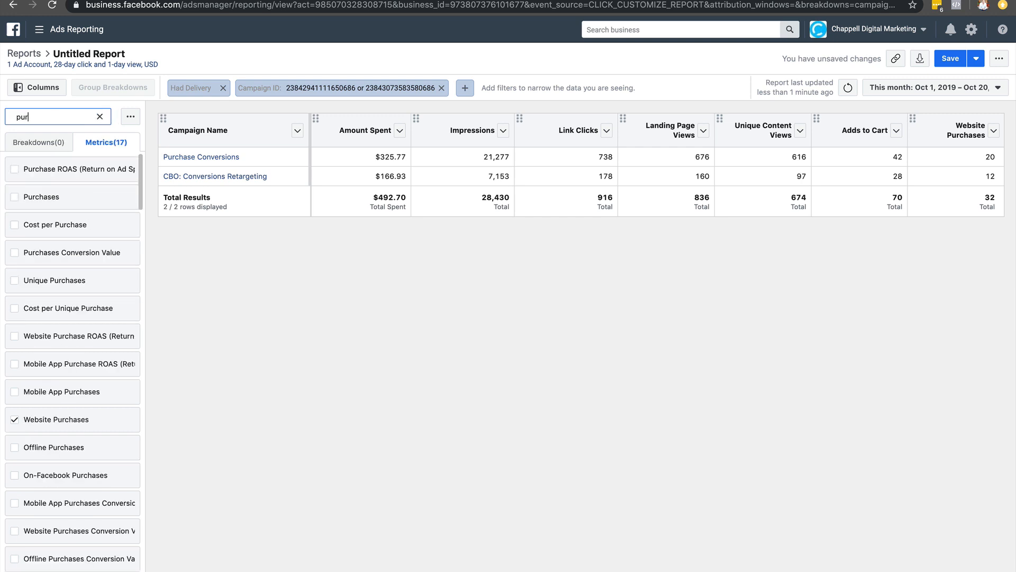
pyautogui.write('chase')
pyautogui.click(90, 252)
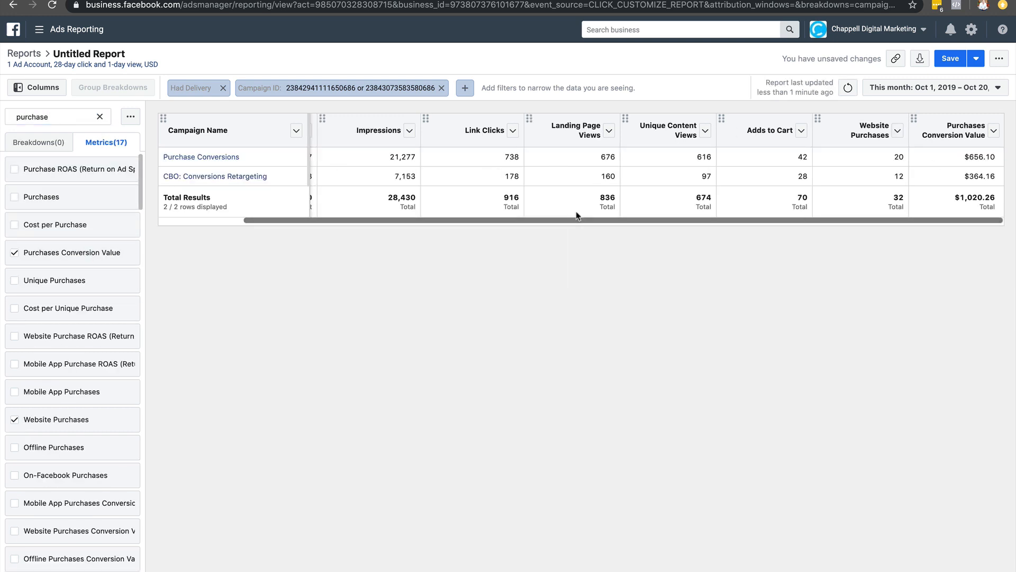
pyautogui.hscroll(-3, 503, 182)
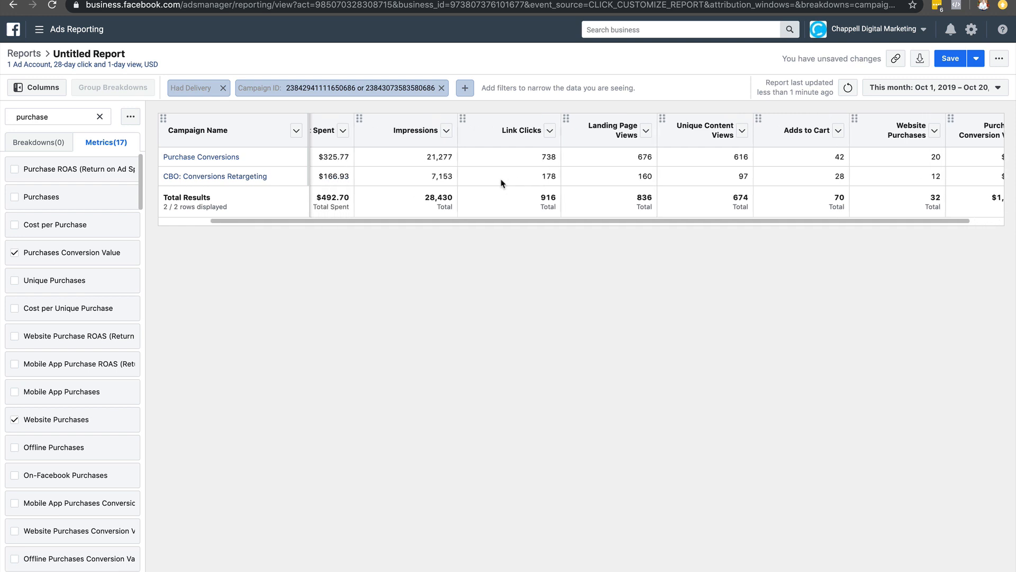
# Break the report down by Day and remove the Campaign Name column so each row holds one day's combined results.
pyautogui.click(100, 117)
pyautogui.write('day')
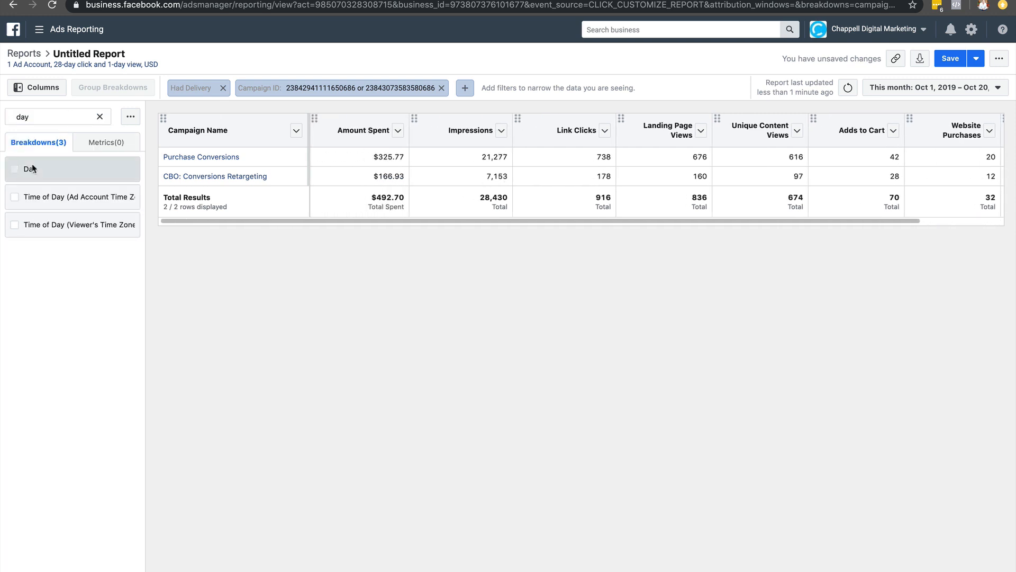
pyautogui.click(31, 168)
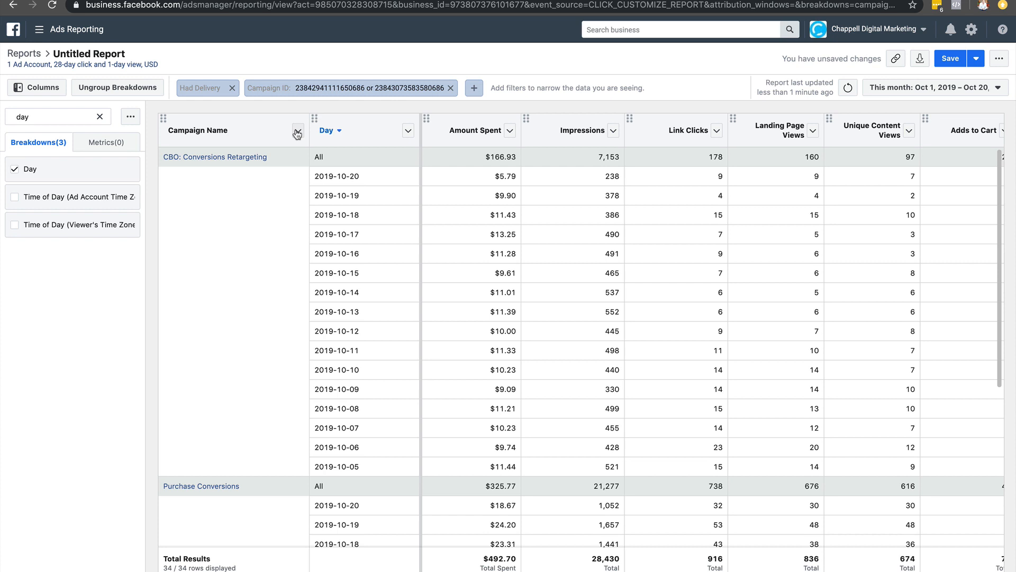
pyautogui.click(297, 133)
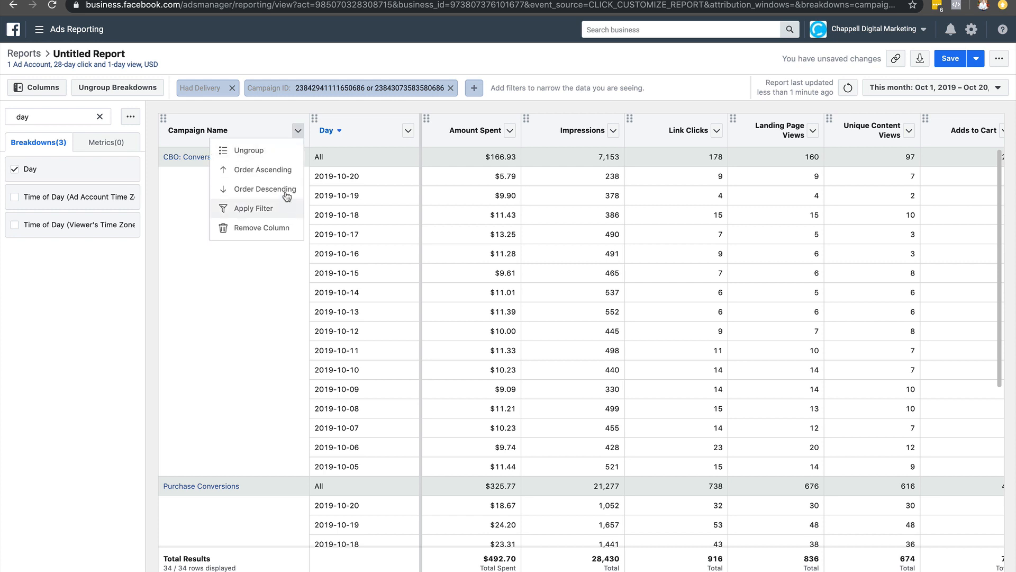
pyautogui.click(274, 228)
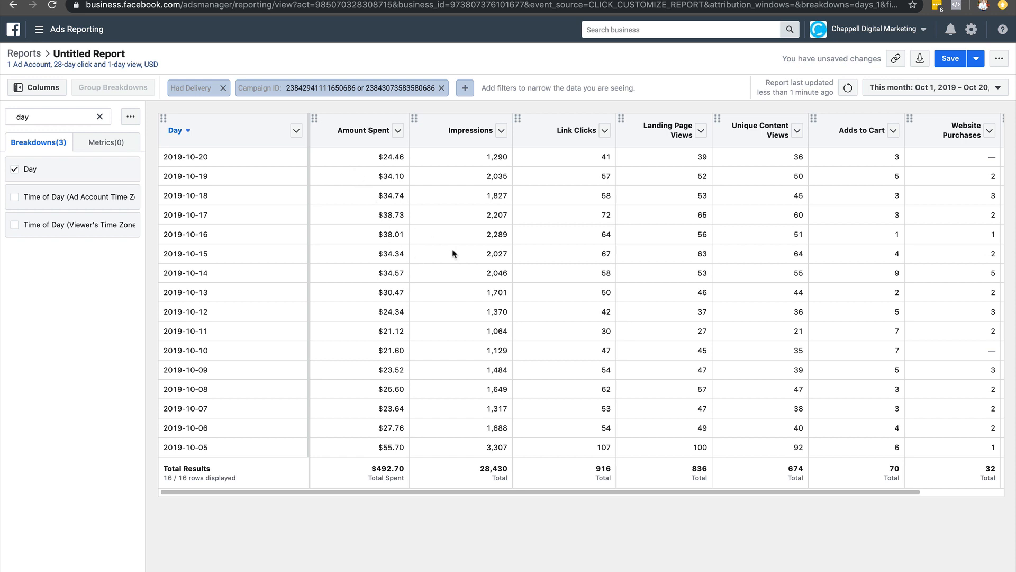
pyautogui.hscroll(1, 452, 254)
pyautogui.hscroll(2, 397, 254)
pyautogui.hscroll(-3, 336, 254)
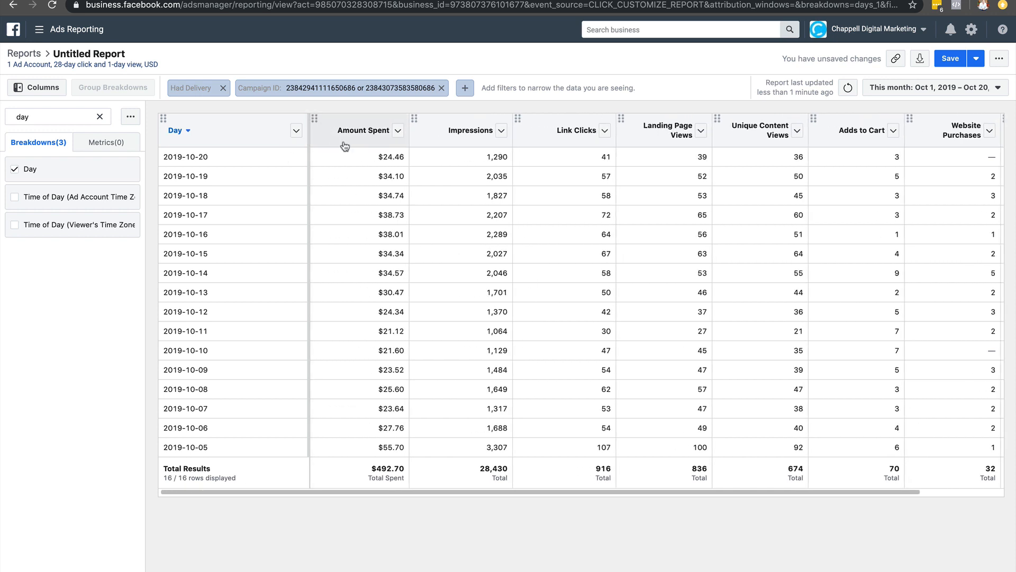
pyautogui.moveTo(356, 159); pyautogui.dragTo(398, 159)
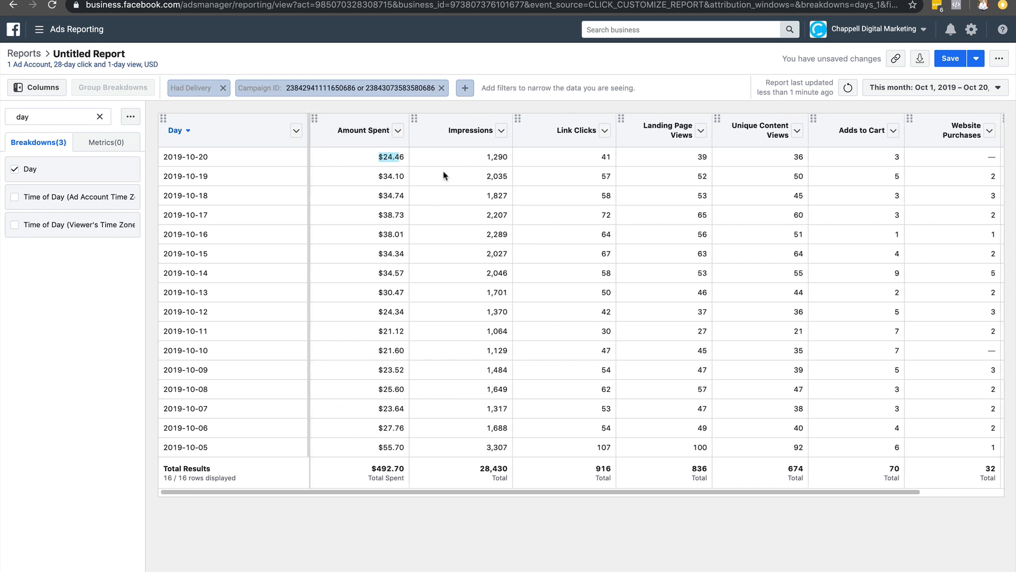
# Review the daily rows across all report columns, from Amount Spent through Purchases Conversion Value.
pyautogui.moveTo(478, 159); pyautogui.dragTo(506, 159)
pyautogui.hscroll(3, 513, 168)
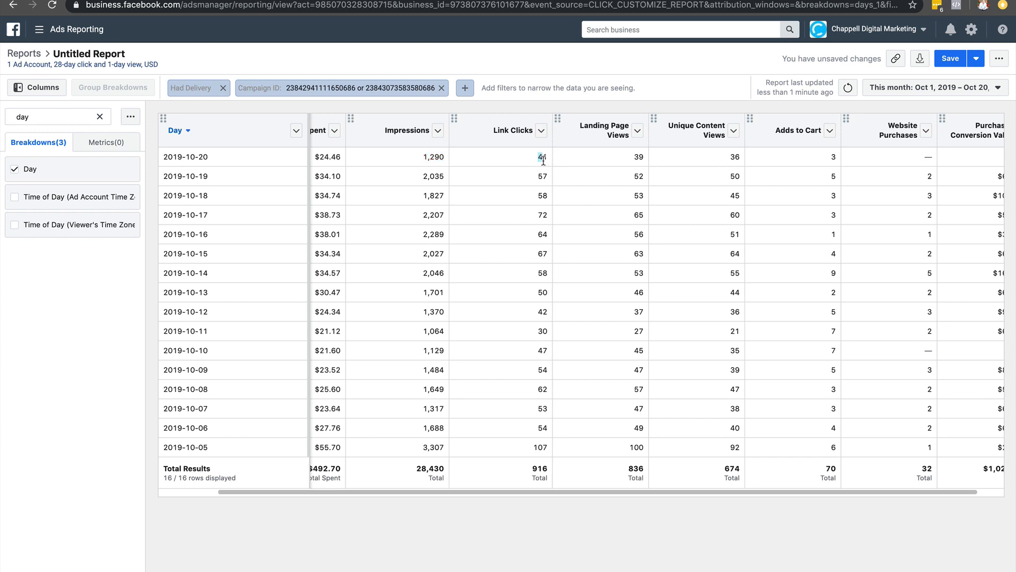
pyautogui.hscroll(2, 554, 166)
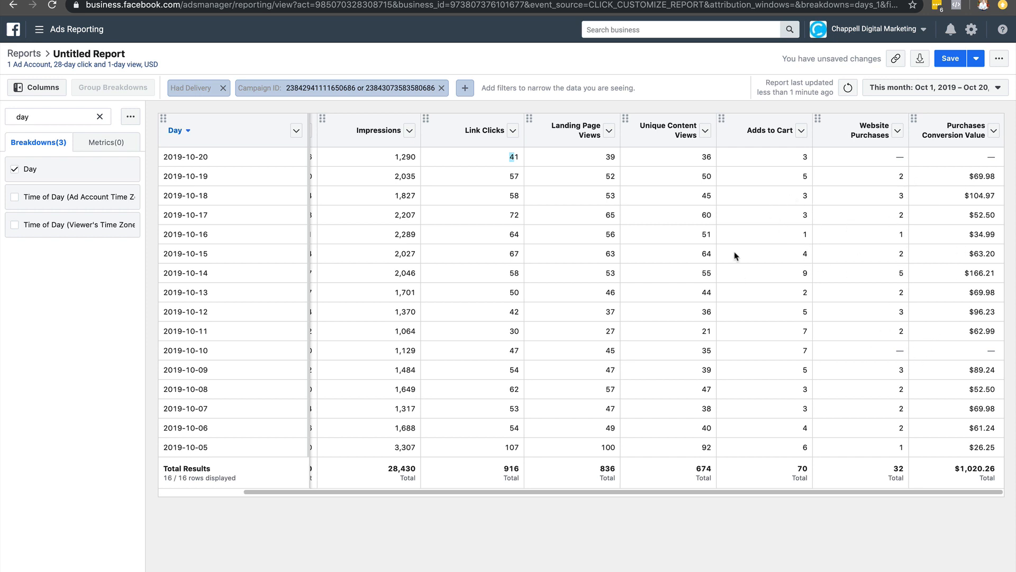
pyautogui.hscroll(-3, 495, 391)
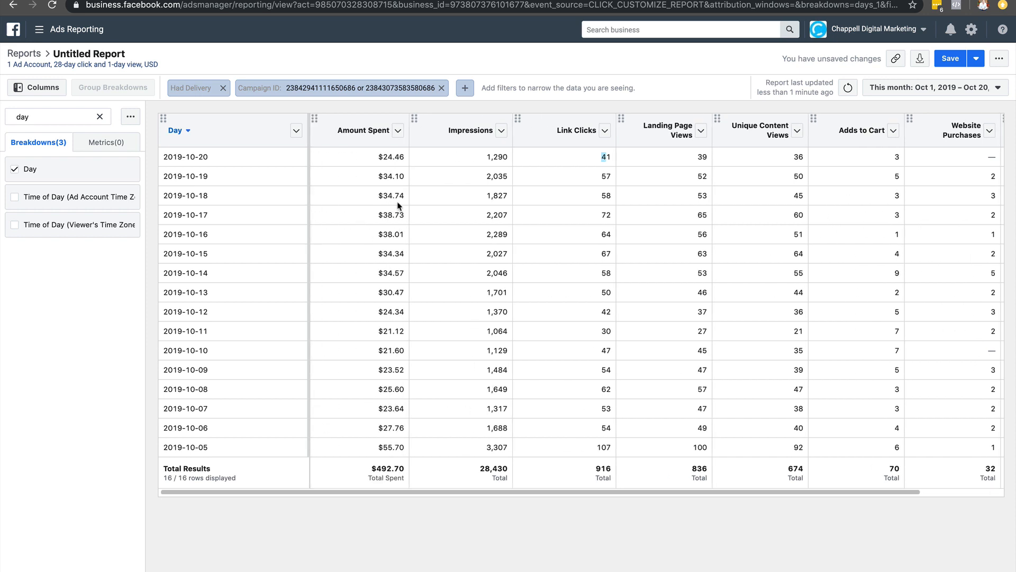
pyautogui.moveTo(380, 197); pyautogui.dragTo(407, 196)
pyautogui.hscroll(3, 407, 197)
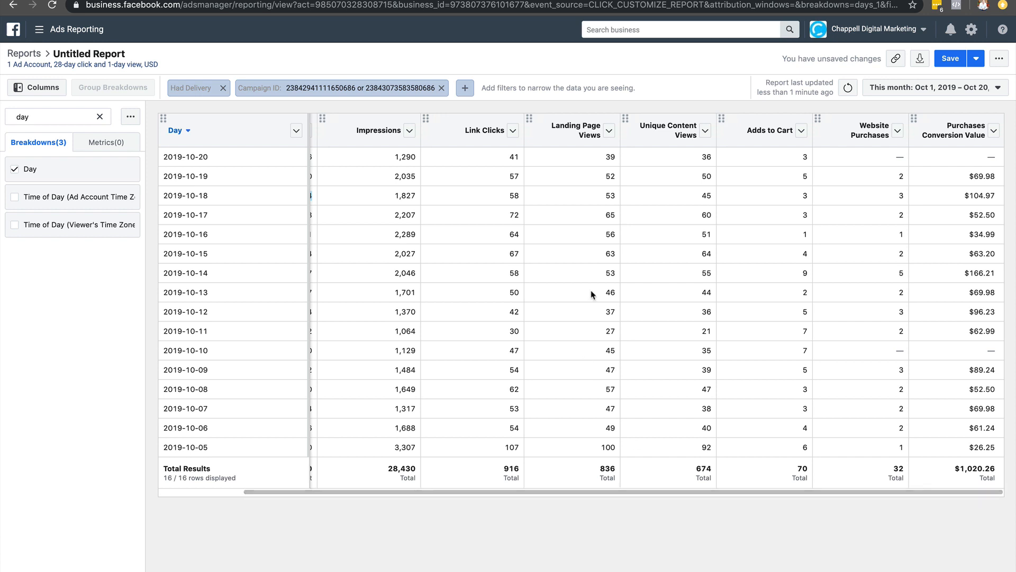
pyautogui.moveTo(493, 490); pyautogui.dragTo(413, 490)
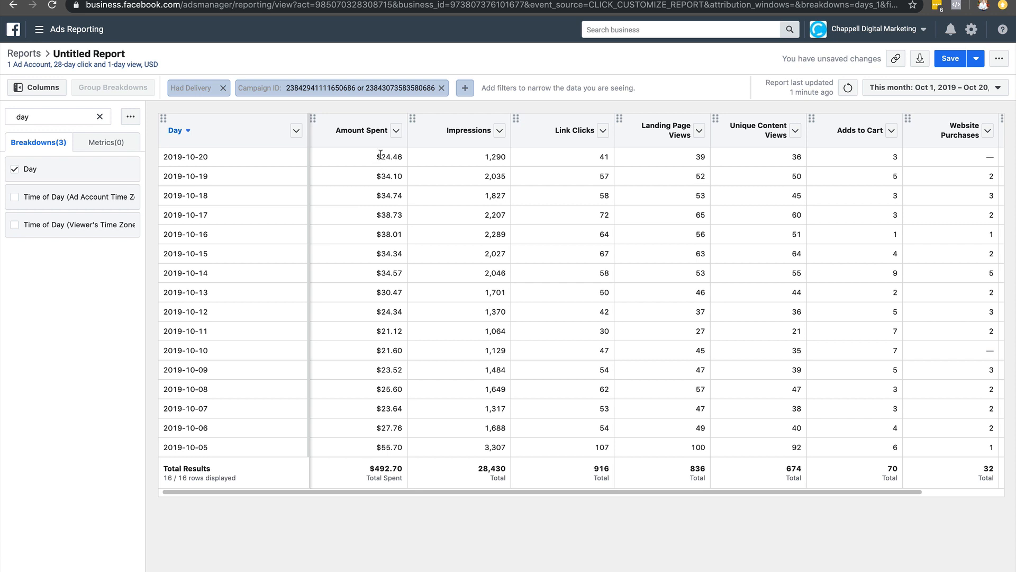
# Sort the report by Day from oldest to newest and export it as .xlsx (raw data).
pyautogui.click(919, 62)
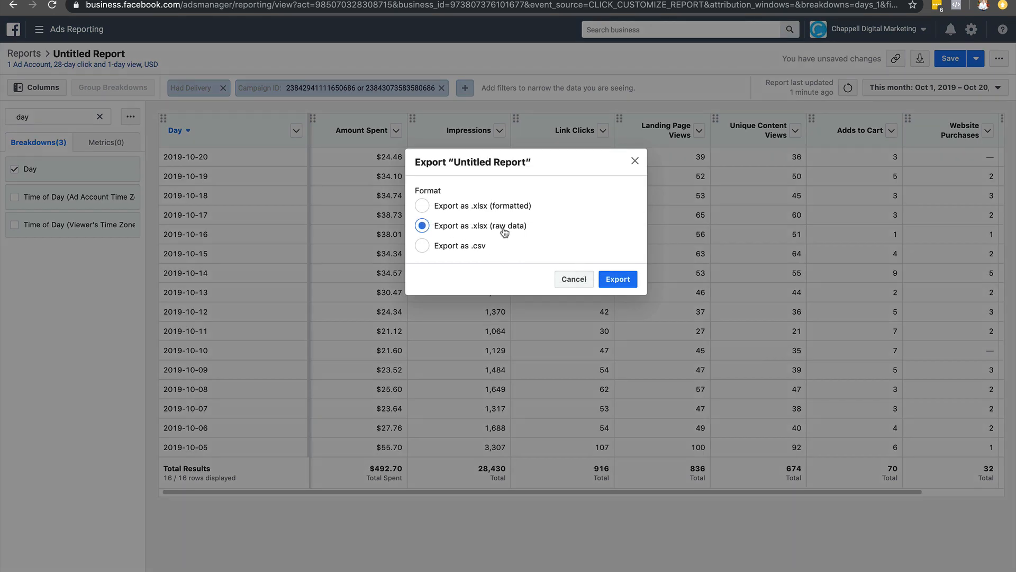
pyautogui.click(619, 280)
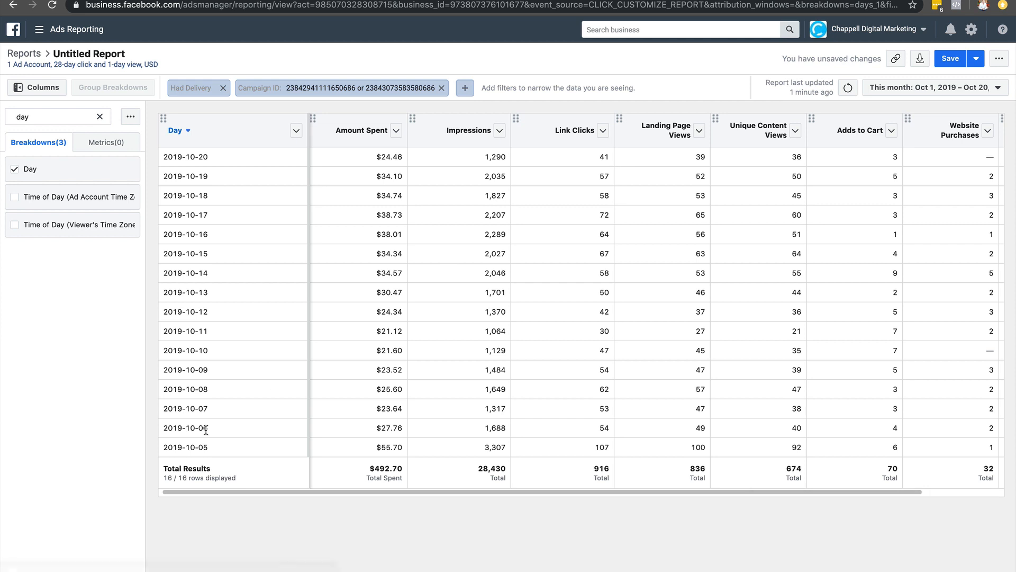
pyautogui.click(205, 133)
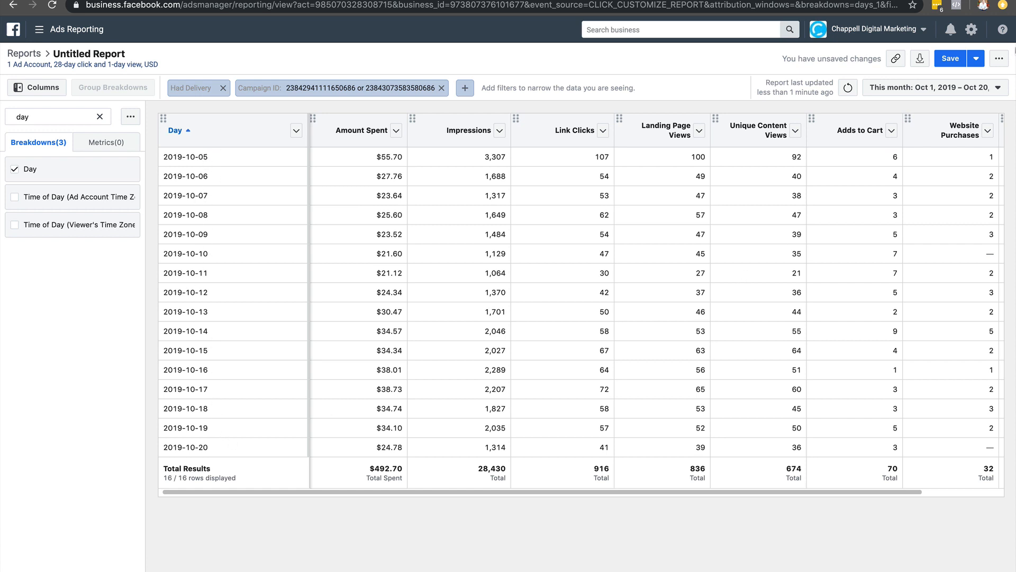
pyautogui.click(920, 60)
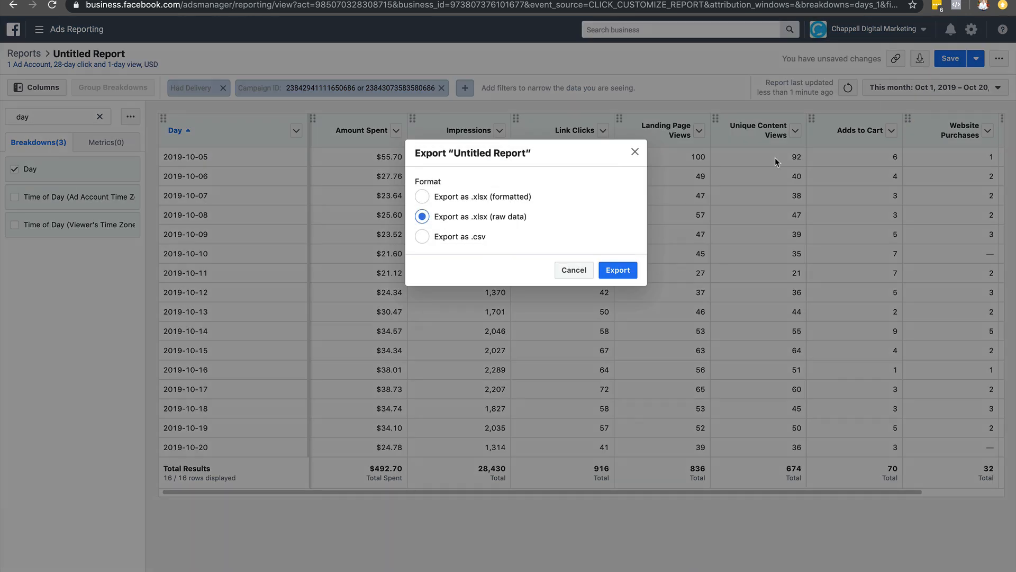
pyautogui.click(618, 270)
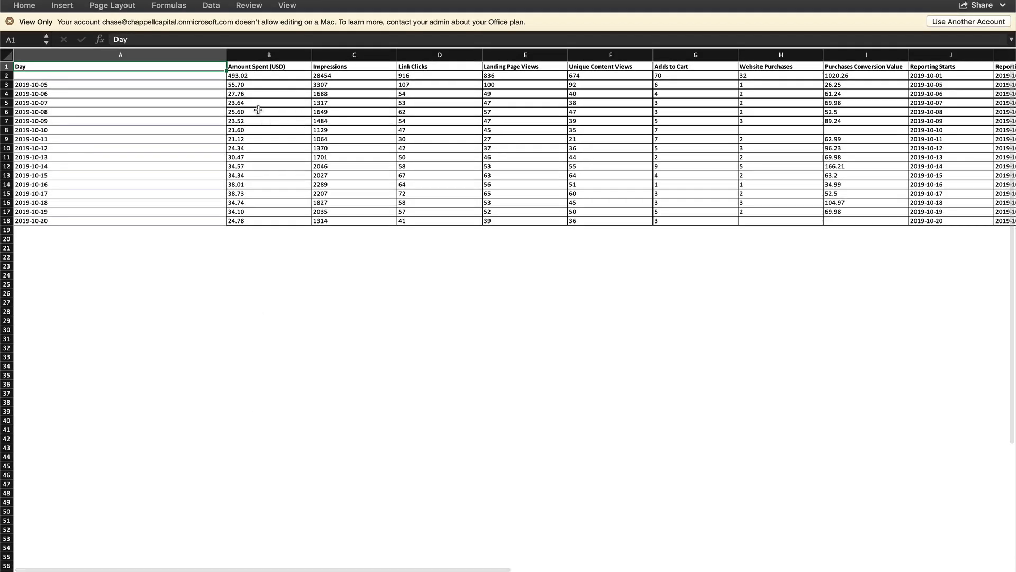
# Copy the daily Amount Spent values for 2019-10-05 to 2019-10-20 from the exported Excel workbook and switch to the Google Sheets funnel tracking sheet.
pyautogui.moveTo(261, 85); pyautogui.dragTo(257, 221)
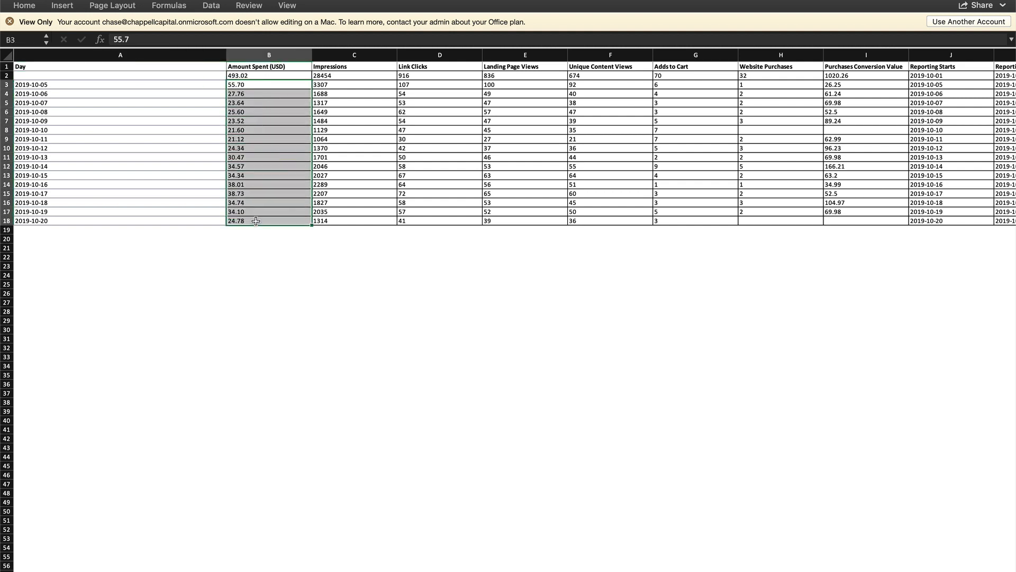
pyautogui.rightClick(291, 155)
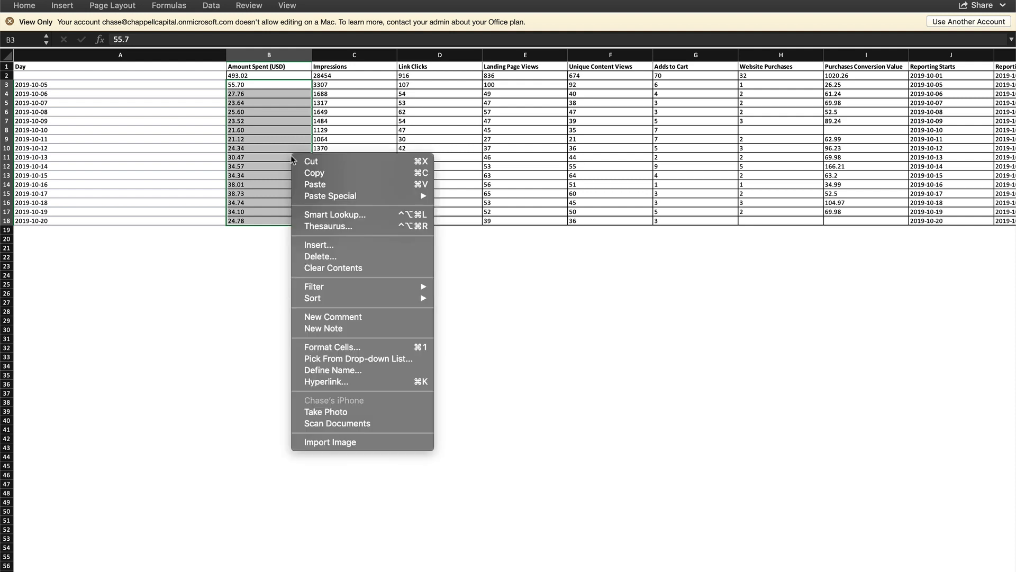
pyautogui.click(315, 173)
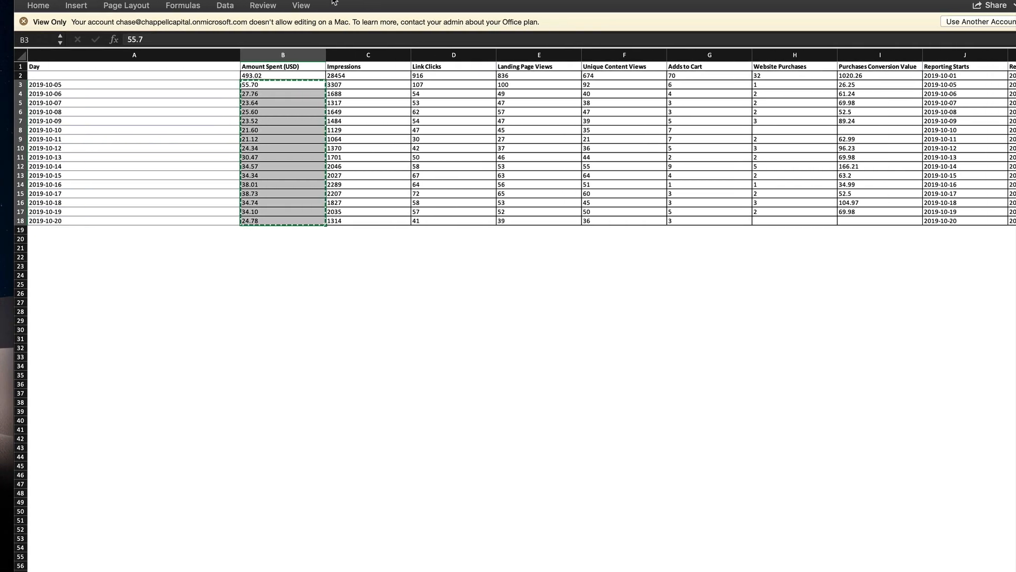
pyautogui.click(469, 568)
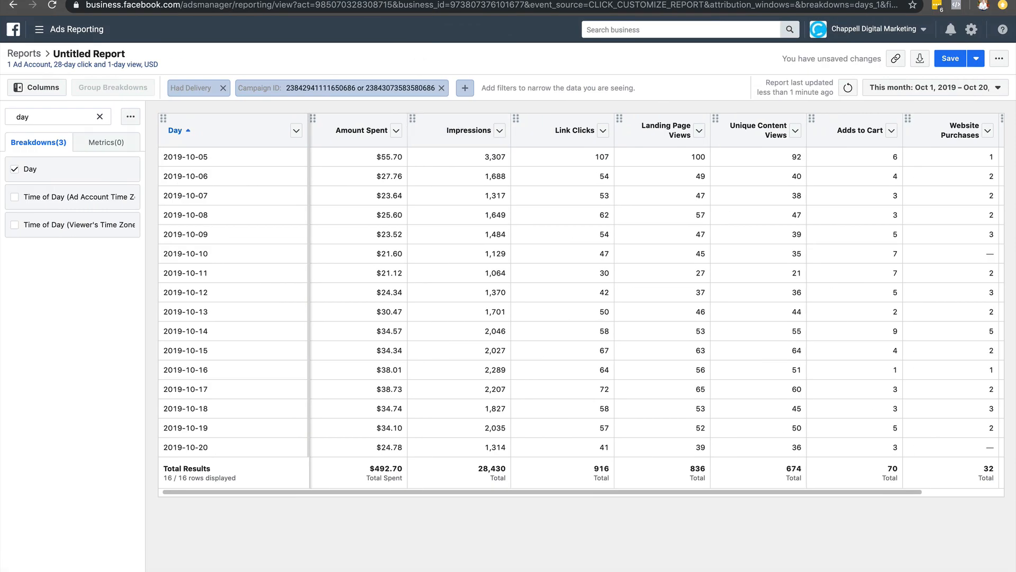
pyautogui.click(587, 0)
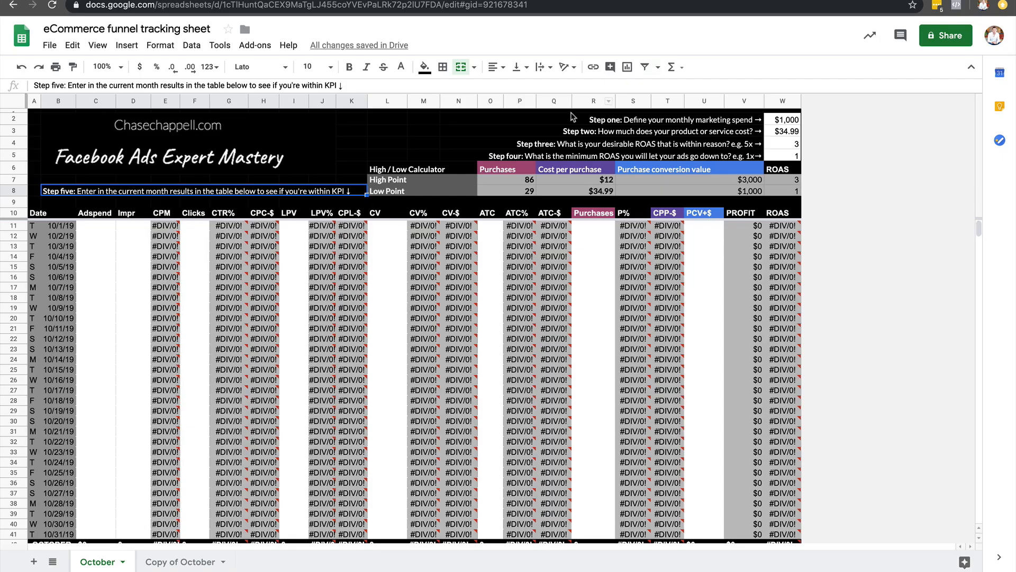
# Paste the copied spend as values only into the October sheet's Adspend column, starting at the 10/5/19 row.
pyautogui.click(89, 270)
pyautogui.press('super+v')
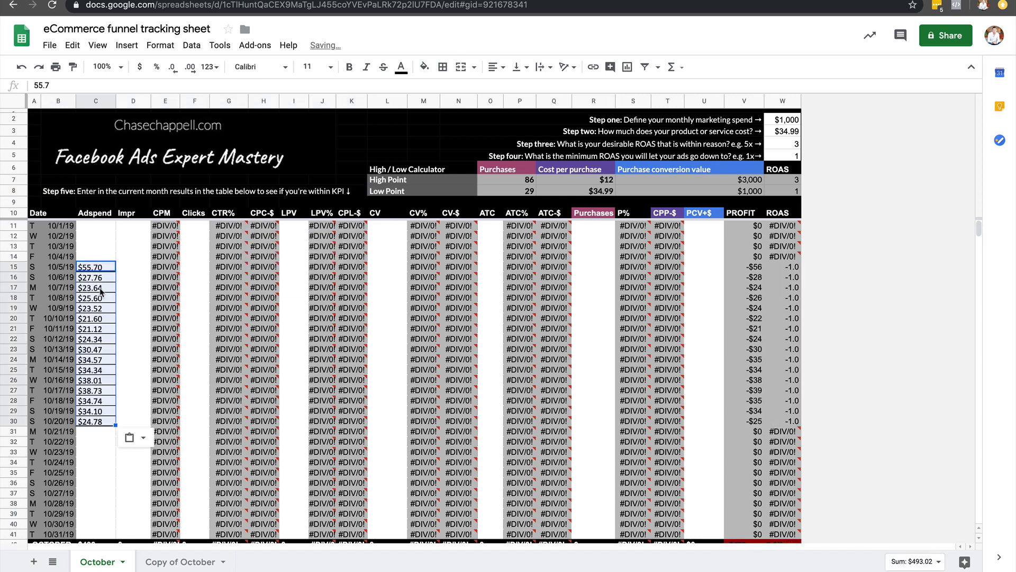
pyautogui.press('super+z')
pyautogui.rightClick(96, 271)
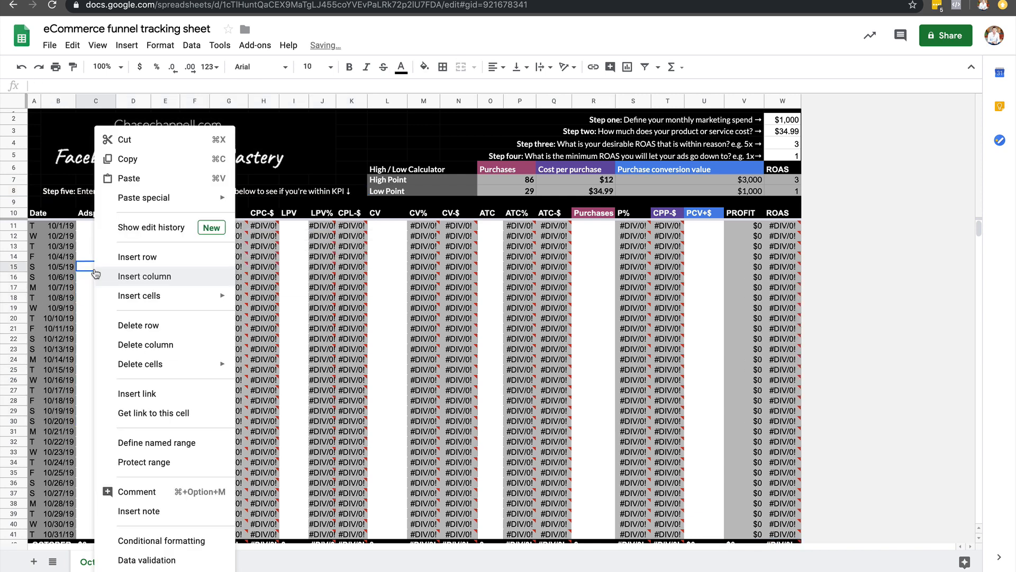
pyautogui.moveTo(190, 200)
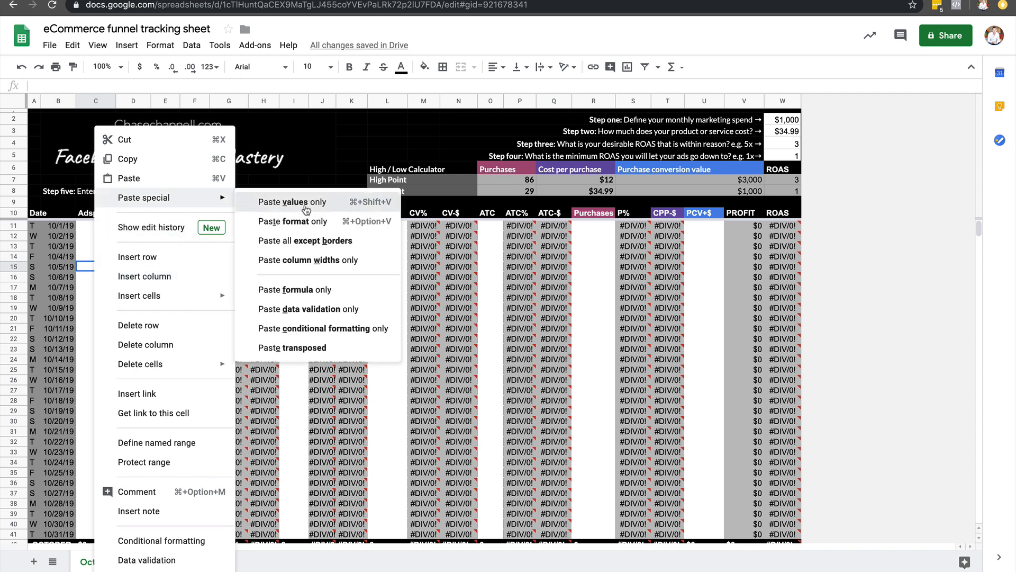
pyautogui.click(306, 207)
pyautogui.click(104, 275)
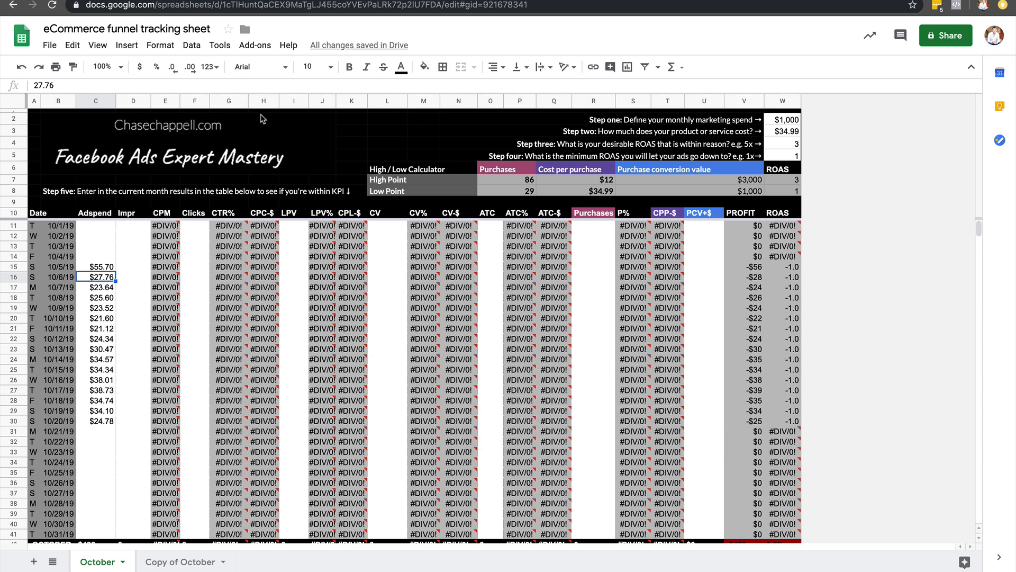
# Return to the exported Excel workbook, copy the daily Impressions values for 2019-10-05 to 2019-10-20 and switch back to the tracking sheet.
pyautogui.moveTo(143, 1)
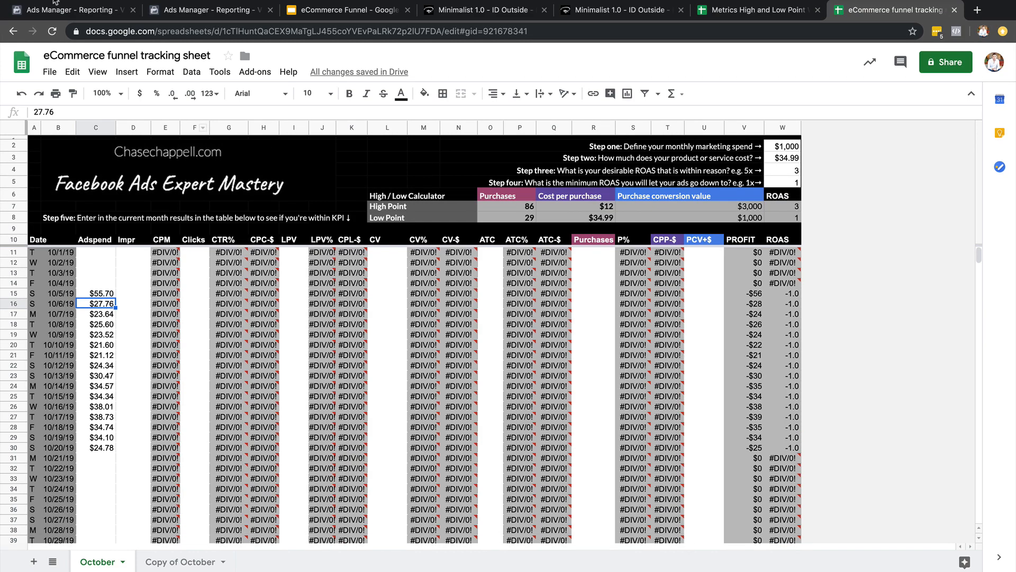
pyautogui.hotkey('ctrl', 'Left')
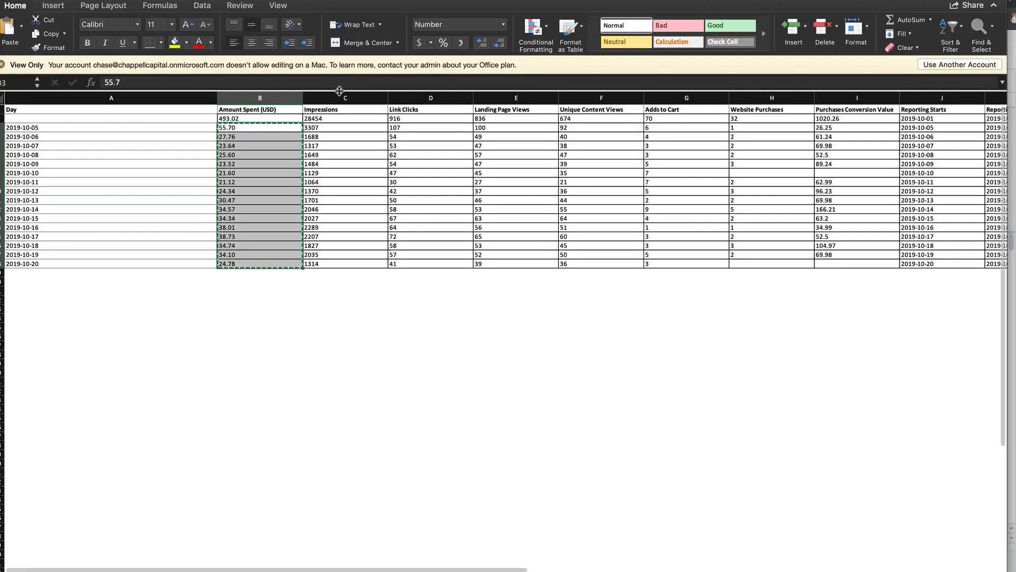
pyautogui.moveTo(328, 129); pyautogui.dragTo(336, 260)
pyautogui.press('super+c')
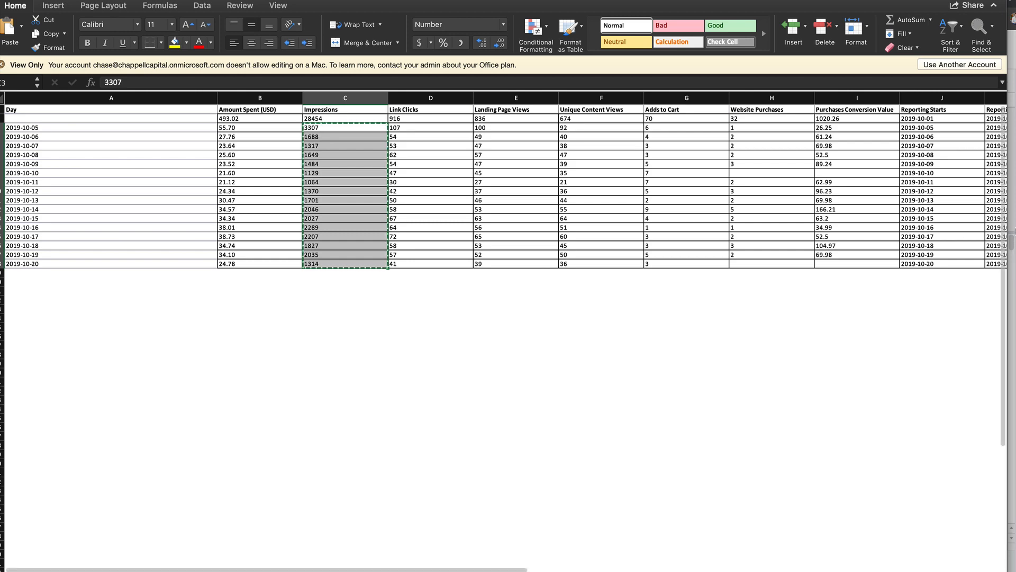
pyautogui.click(1012, 232)
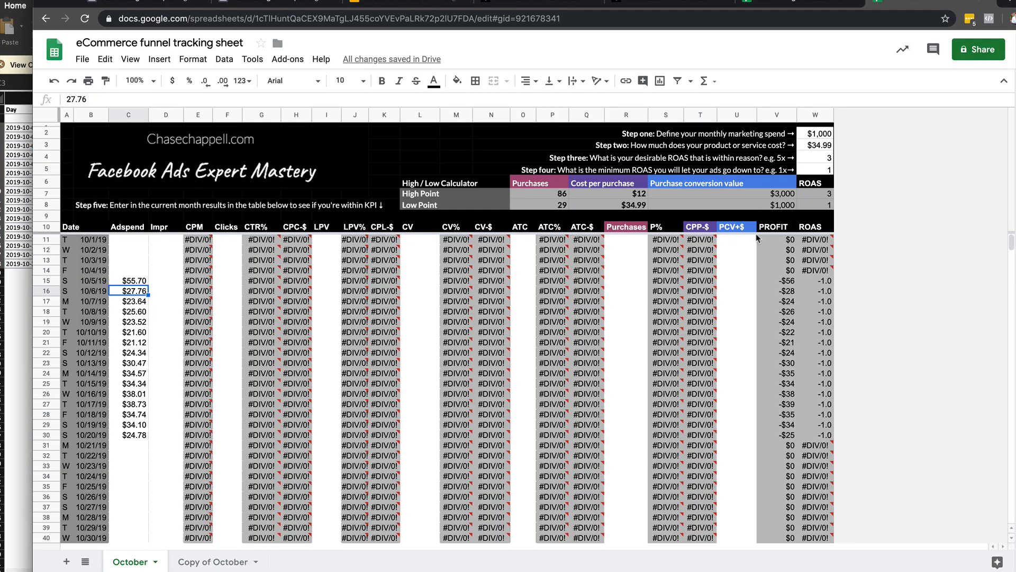
# Paste the copied impressions as values only into the October sheet's Impr column, starting at the 10/5/19 row.
pyautogui.click(168, 282)
pyautogui.press('super+v')
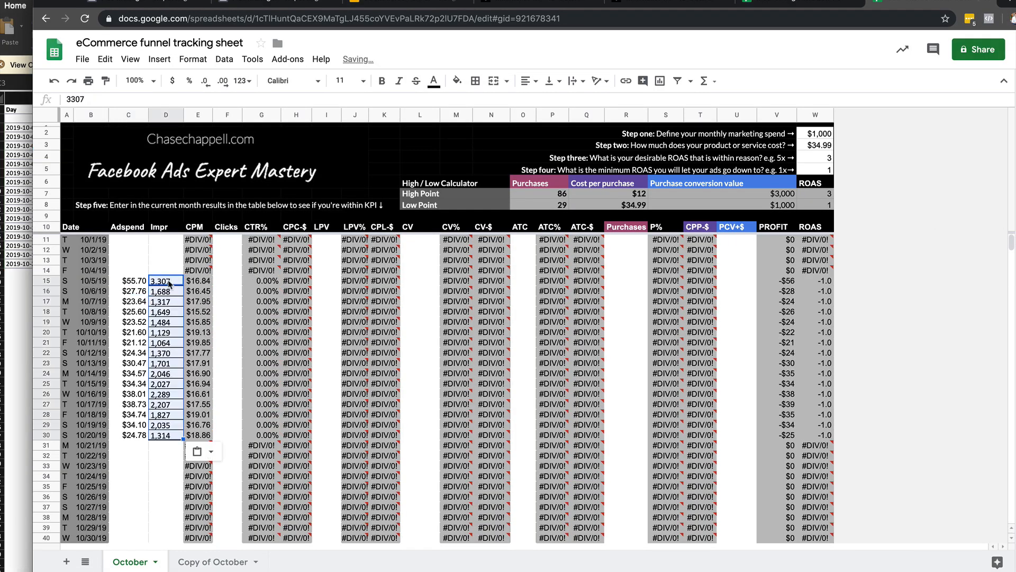
pyautogui.press('super+z')
pyautogui.rightClick(169, 282)
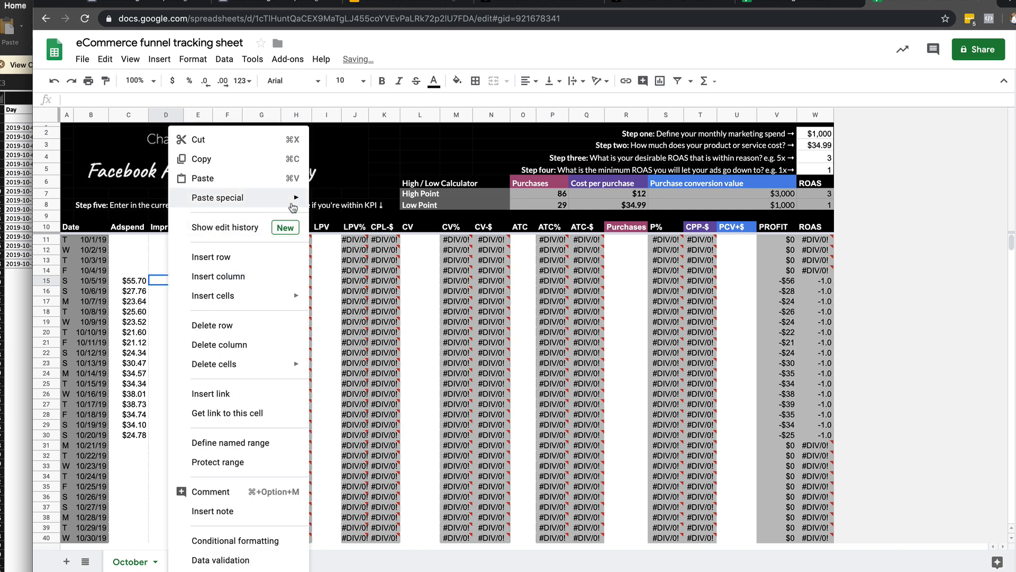
pyautogui.moveTo(275, 197)
pyautogui.click(360, 201)
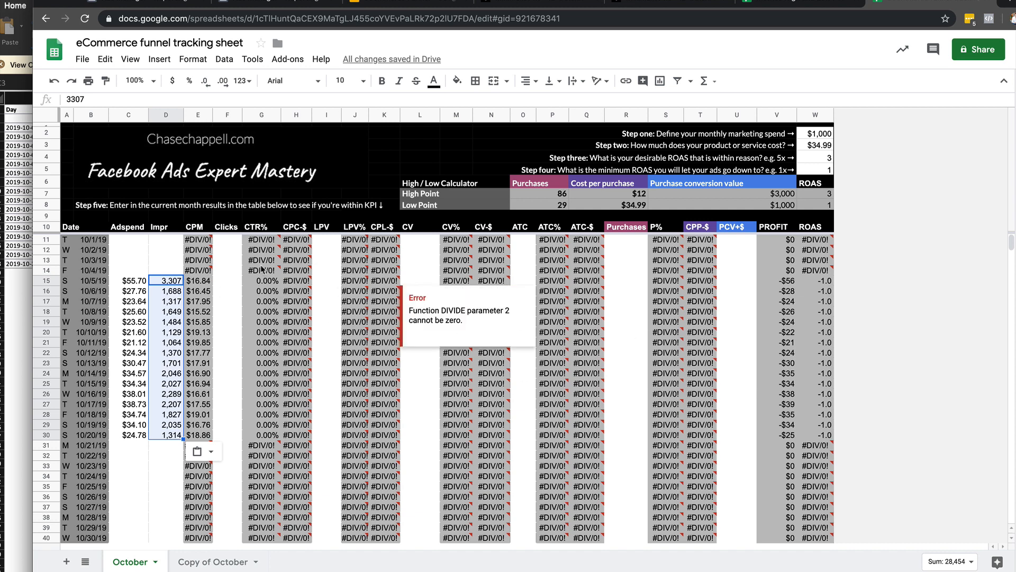
pyautogui.click(297, 281)
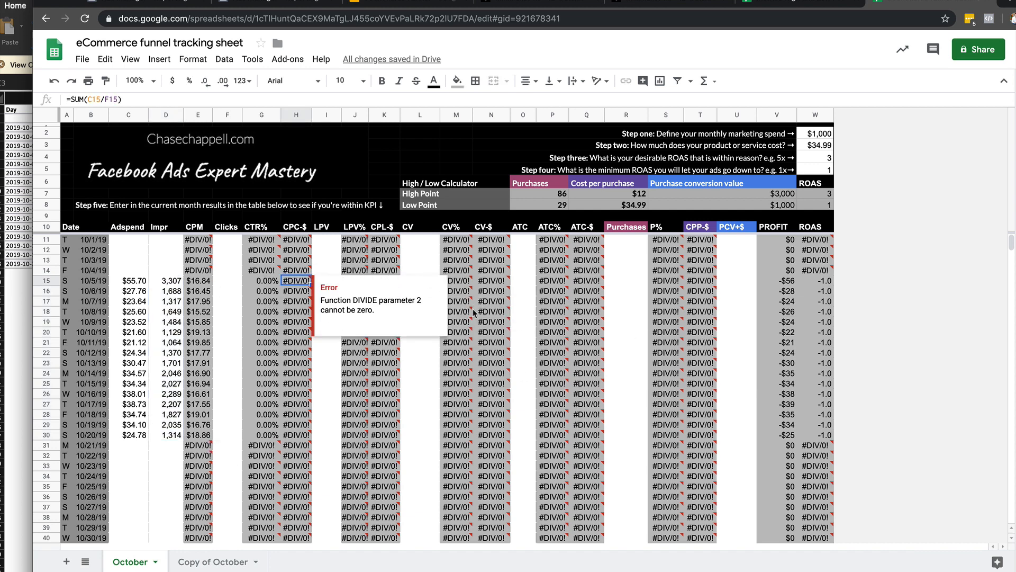
pyautogui.click(431, 424)
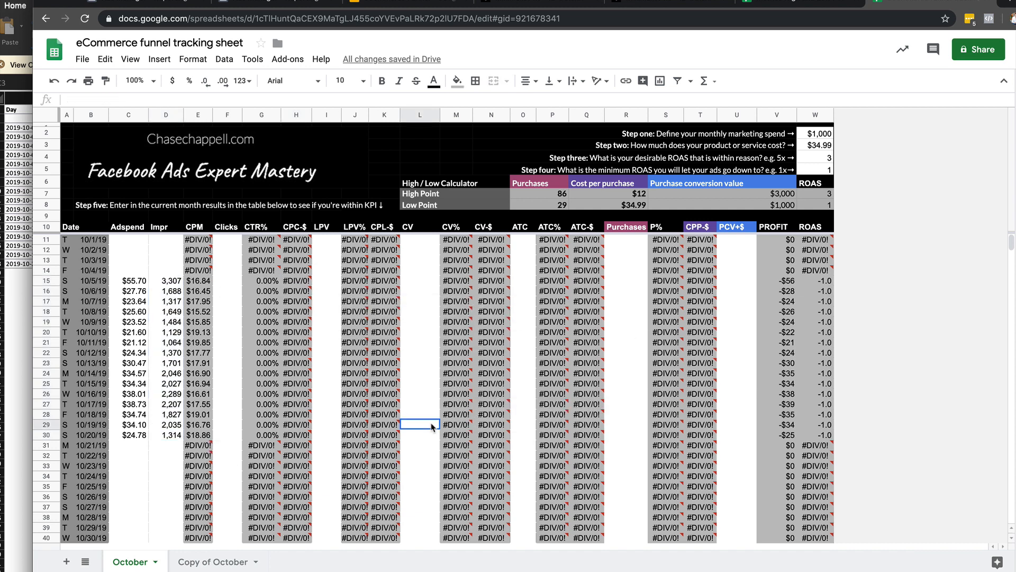
# Open the Copy of October sheet and examine its daily results and the October totals for ROAS, profit and ad spend against the High / Low Calculator.
pyautogui.click(200, 557)
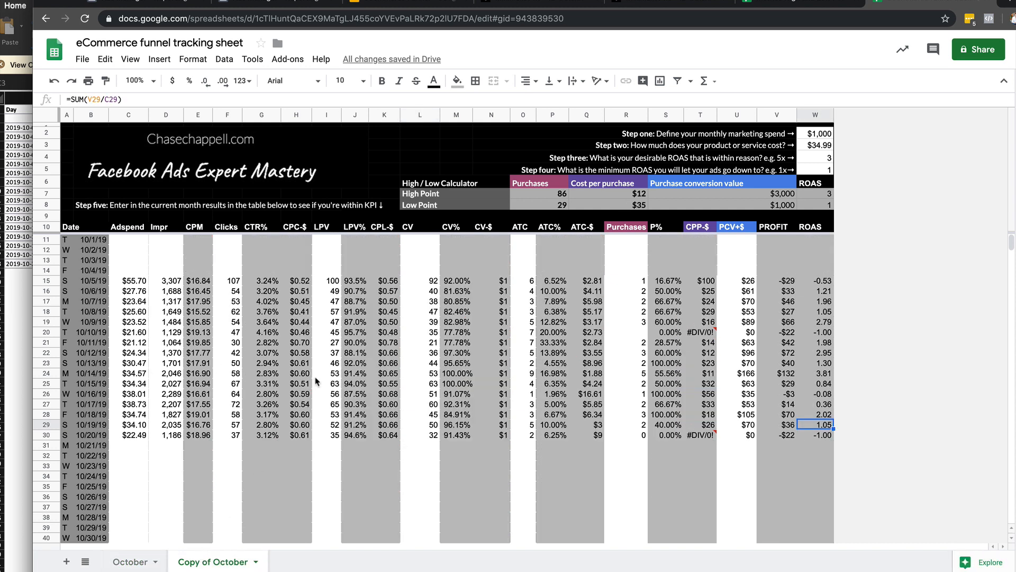
pyautogui.scroll(-2, 316, 380)
pyautogui.scroll(2, 316, 380)
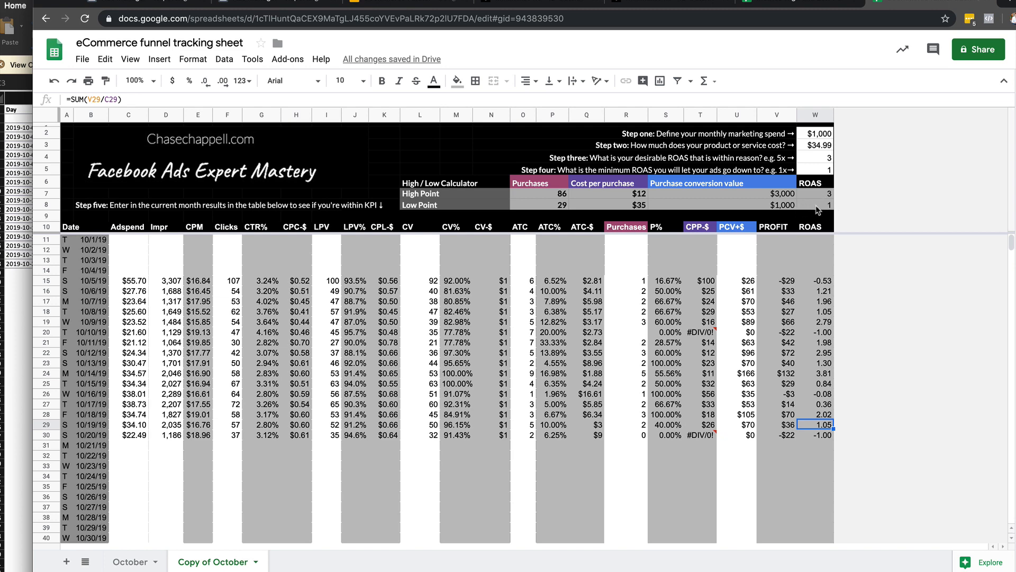
pyautogui.scroll(-2, 681, 319)
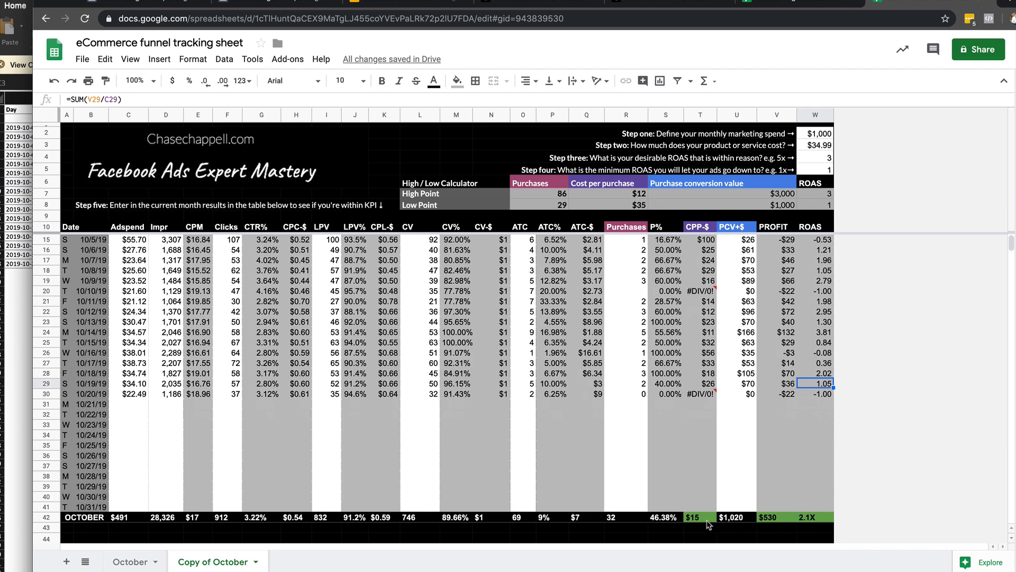
pyautogui.click(817, 517)
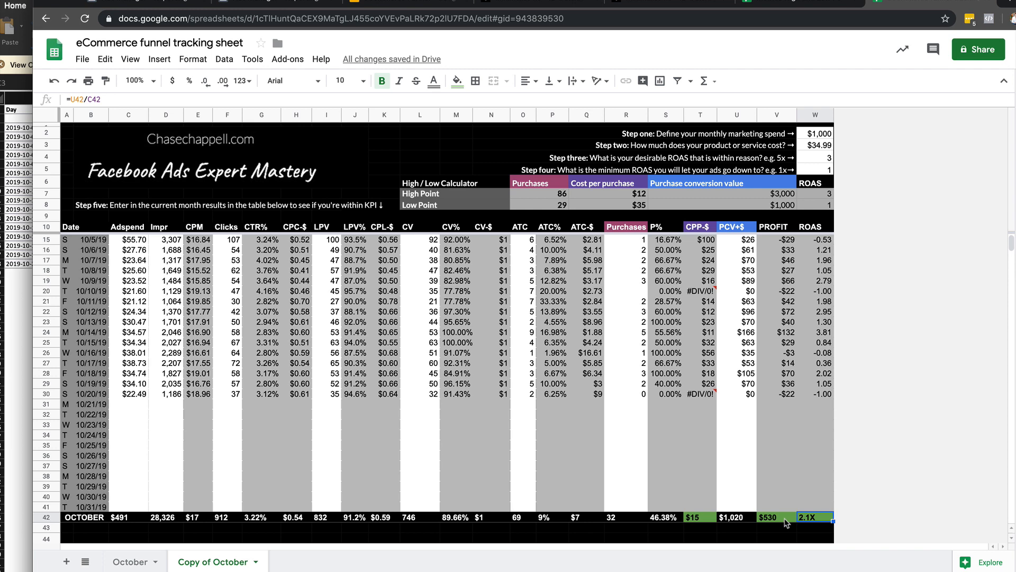
pyautogui.click(783, 517)
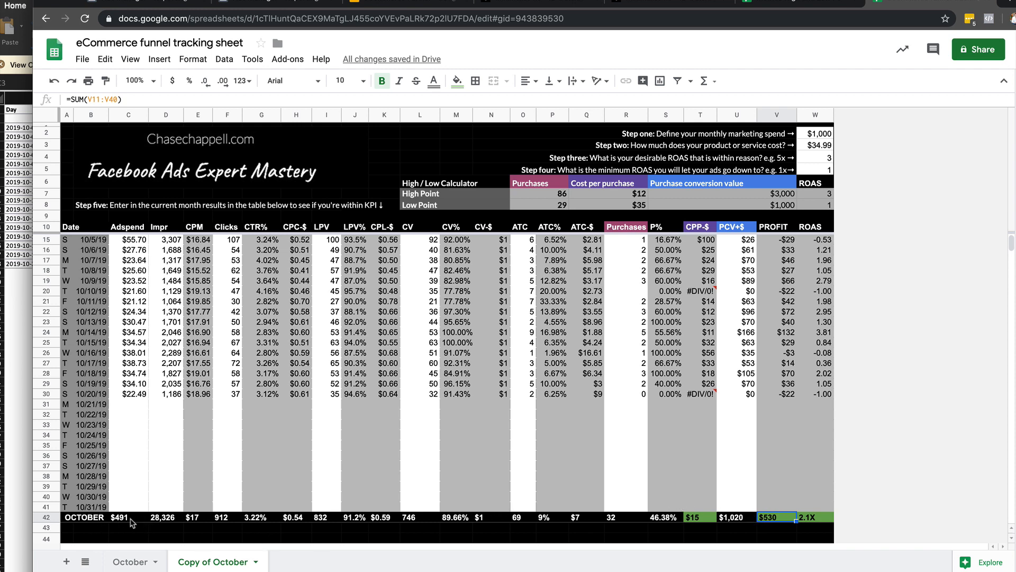
pyautogui.click(116, 518)
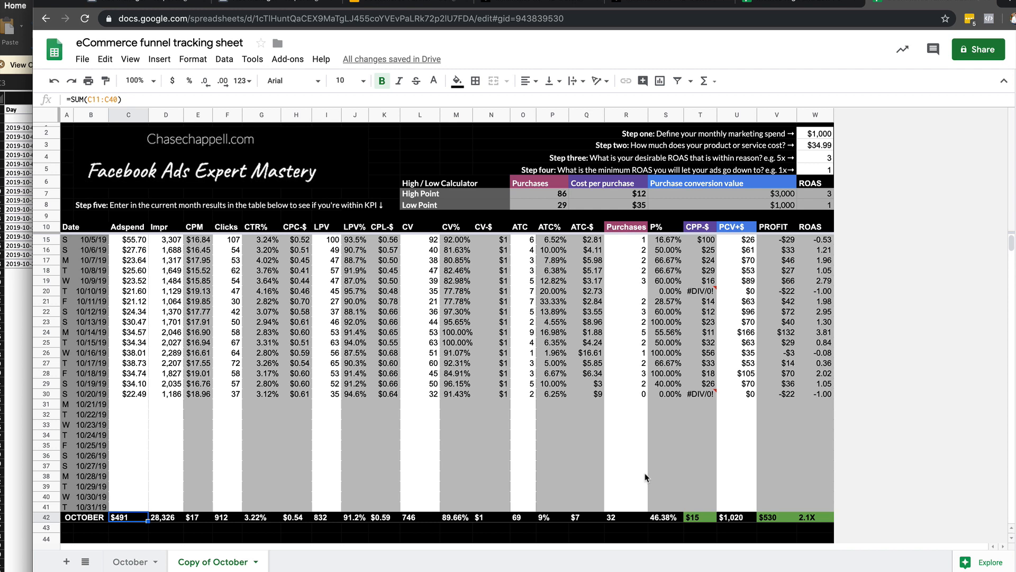
pyautogui.scroll(1, 646, 477)
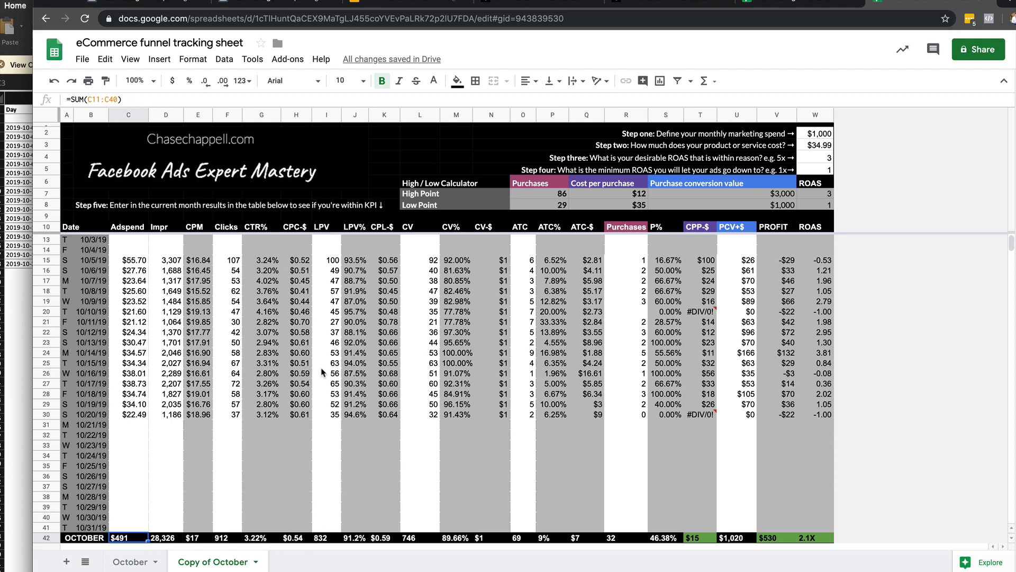
# Clear the LPV values for 10/12/19 to 10/20/19 on Copy of October, check the October LPV% total, and undo the deletion.
pyautogui.click(355, 538)
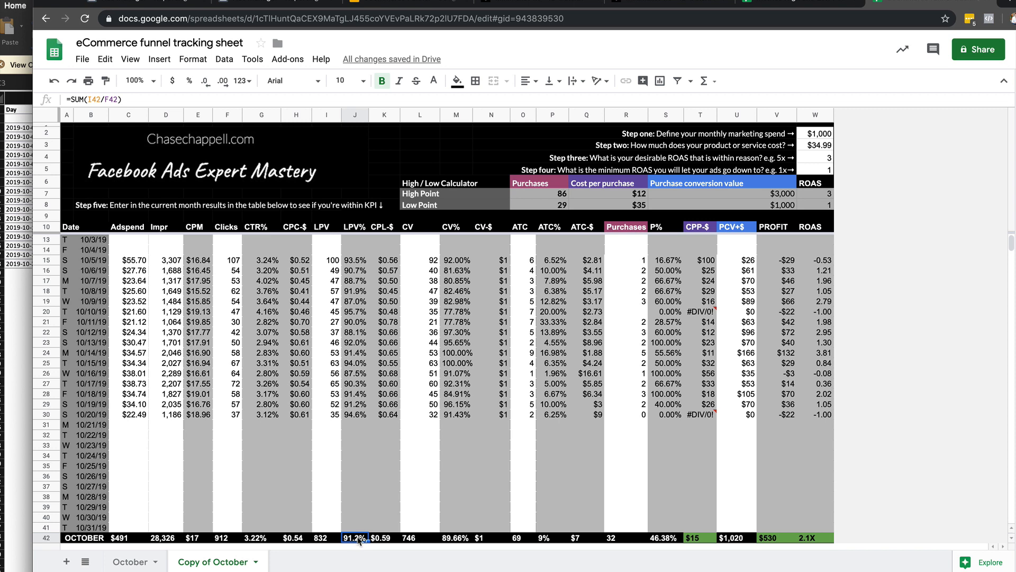
pyautogui.scroll(-1, 360, 540)
pyautogui.click(332, 312)
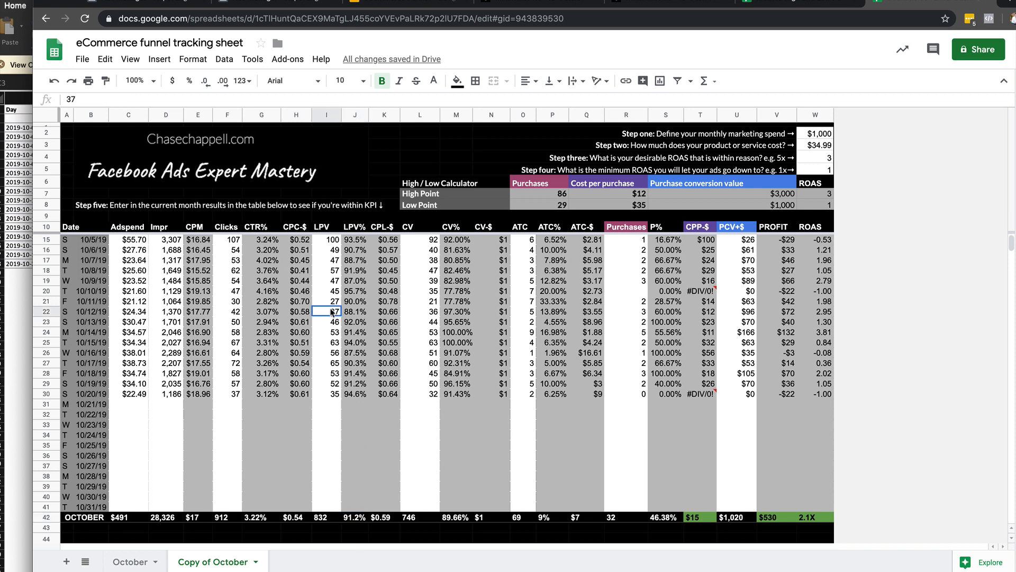
pyautogui.moveTo(332, 312); pyautogui.dragTo(337, 395)
pyautogui.press('Delete')
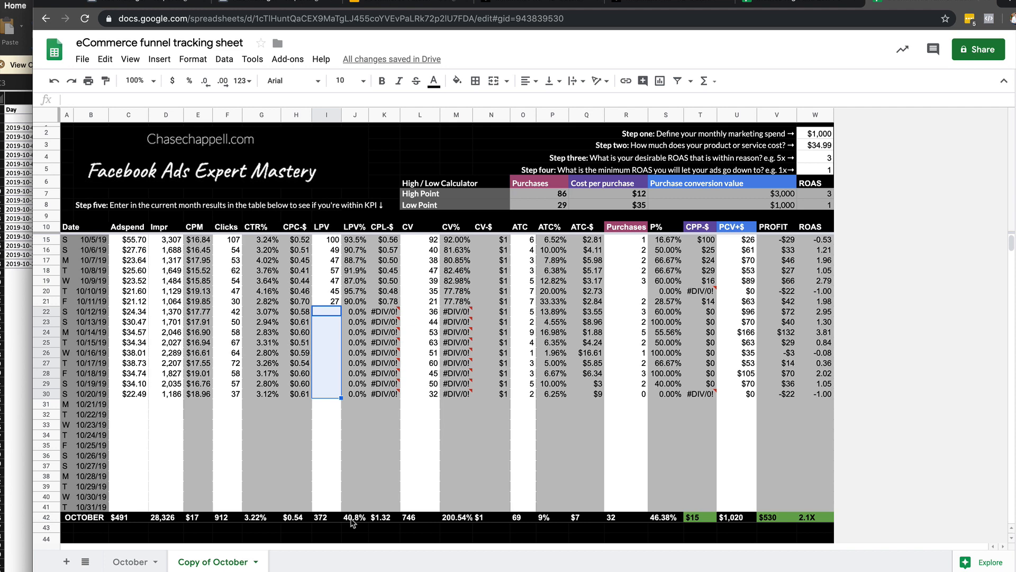
pyautogui.click(353, 518)
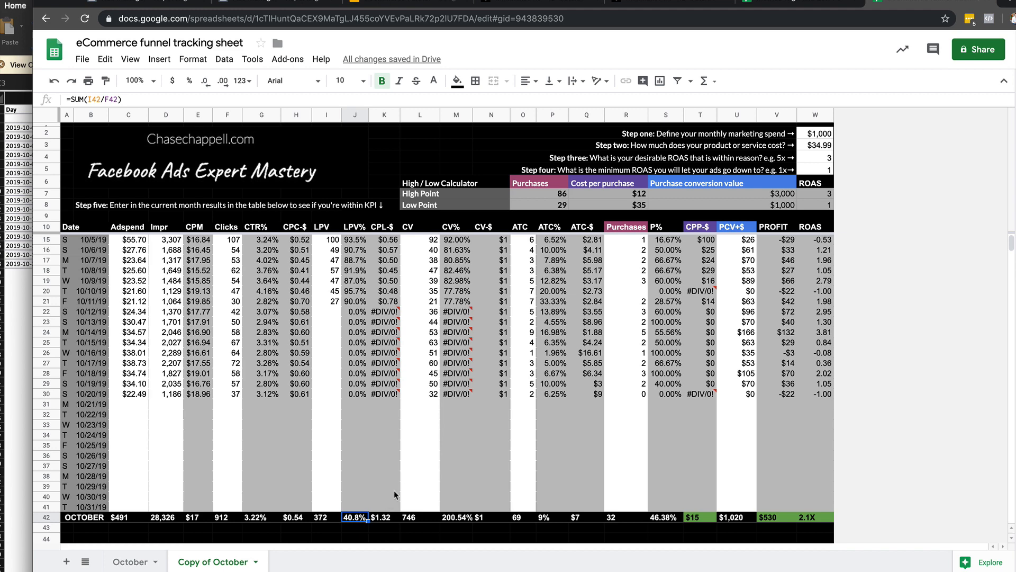
pyautogui.press('super+z')
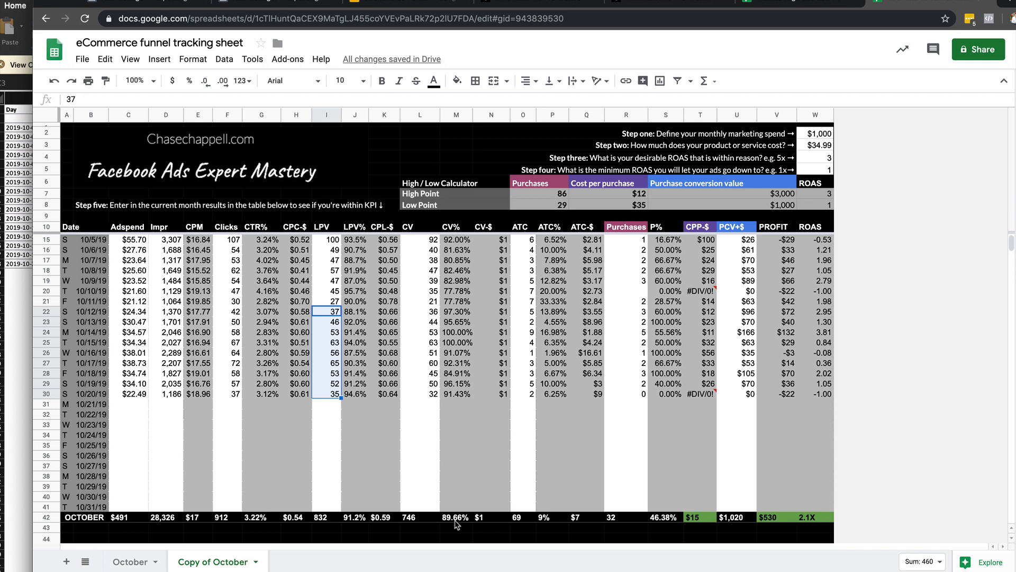
# Inspect the October CV% total's formula and clear the CV values for 10/12/19 to 10/20/19.
pyautogui.click(455, 520)
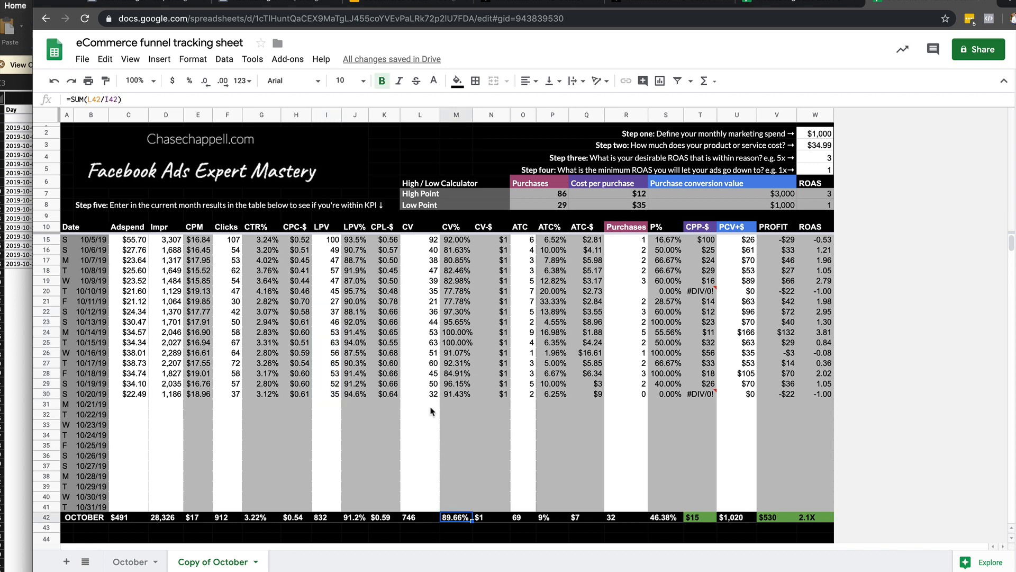
pyautogui.moveTo(428, 394); pyautogui.dragTo(426, 310)
pyautogui.press('super+c')
pyautogui.press('Delete')
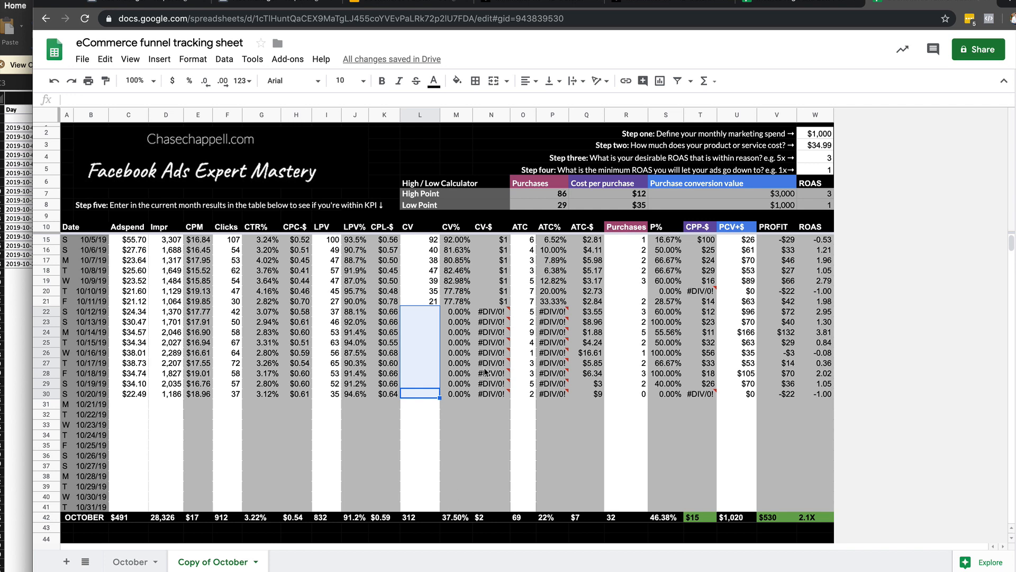
# View the Bryker Hyde store's Minimalist 1.0 - ID Outside product page and go back to the Men's Collection.
pyautogui.click(655, 5)
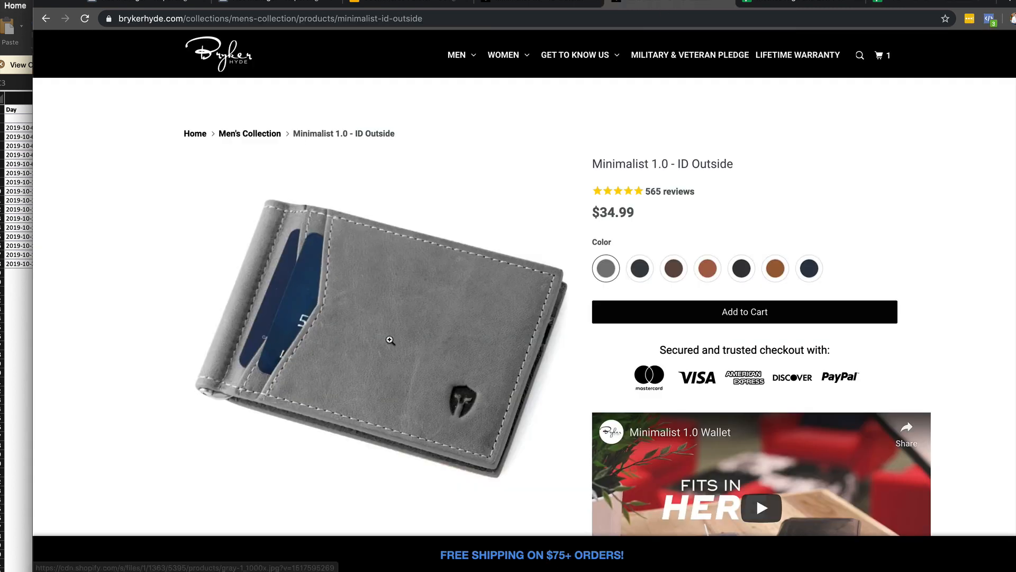
pyautogui.click(46, 18)
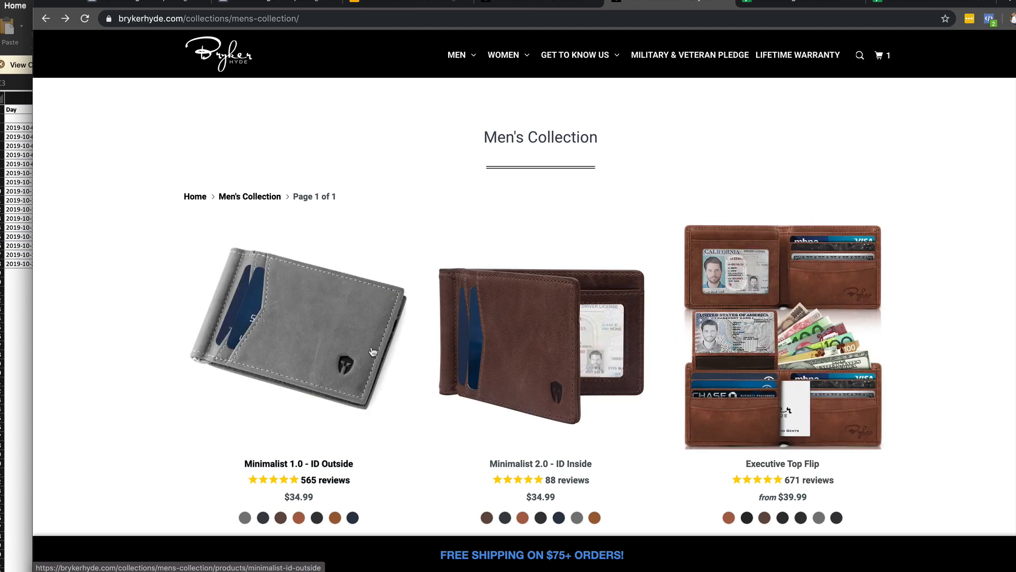
# Return to the tracking sheet and restore the cleared CV values for 10/12/19 to 10/20/19.
pyautogui.click(17, 347)
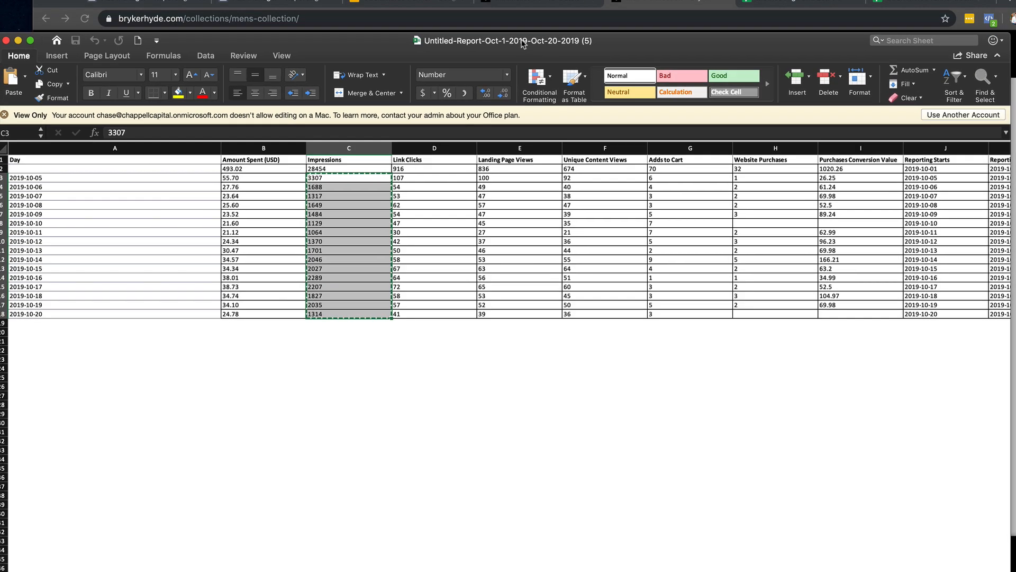
pyautogui.click(822, 33)
pyautogui.click(783, 3)
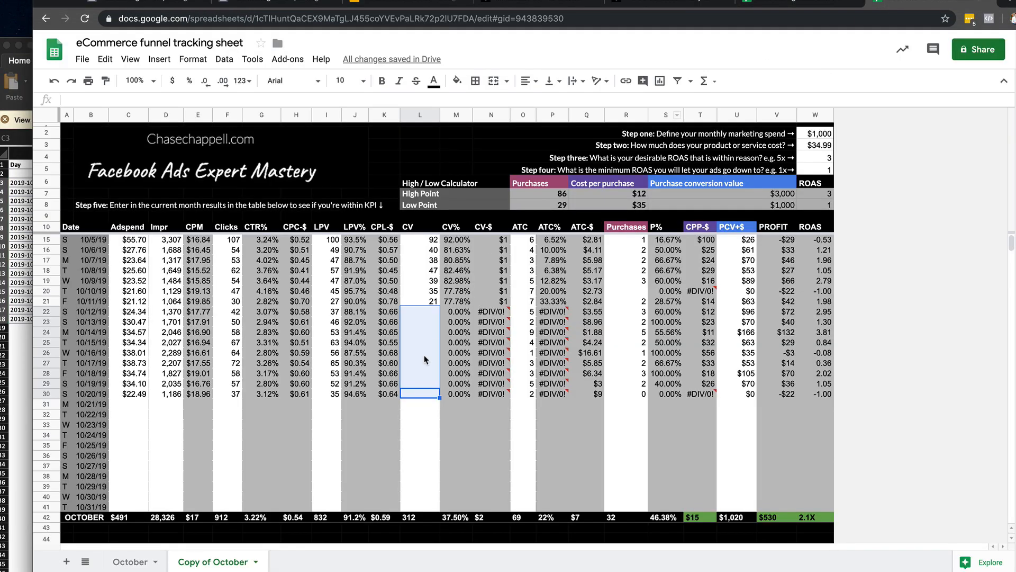
pyautogui.press('super+v')
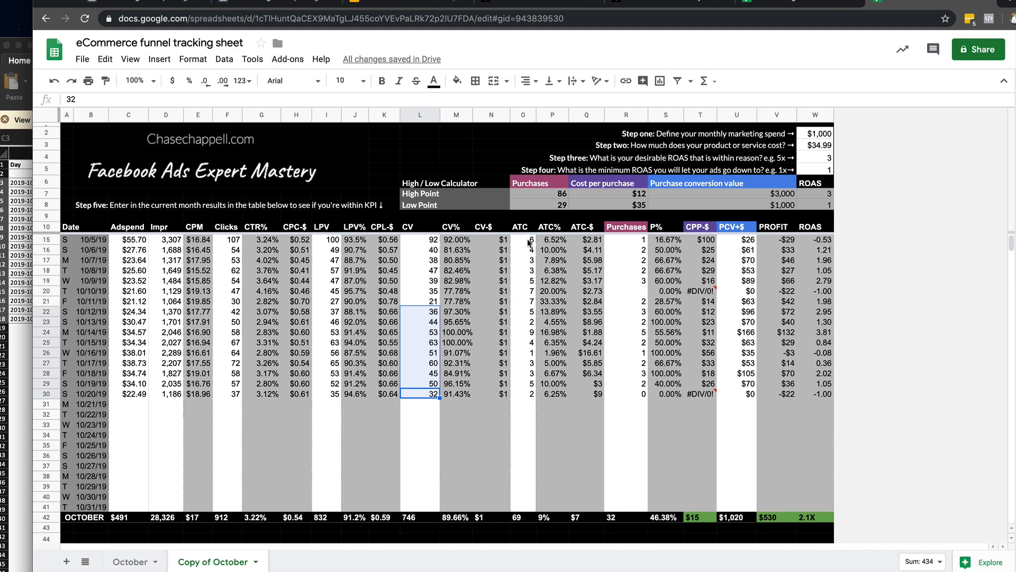
# Clear the ATC values for 10/9/19 to 10/20/19, check the effect on the October ATC% total, and undo the deletion.
pyautogui.click(551, 515)
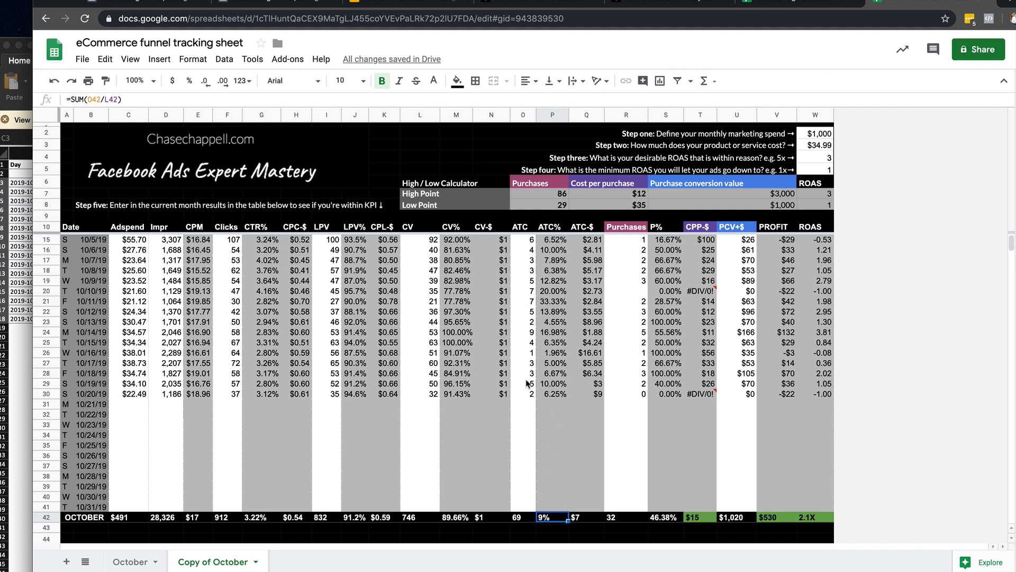
pyautogui.moveTo(527, 394); pyautogui.dragTo(530, 284)
pyautogui.press('Delete')
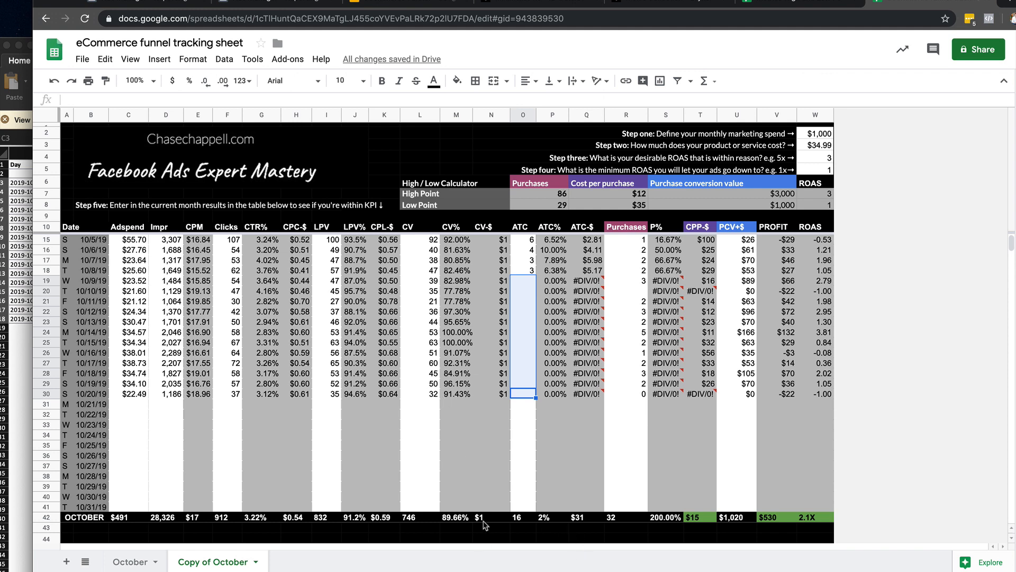
pyautogui.hotkey('ctrl', 'v')
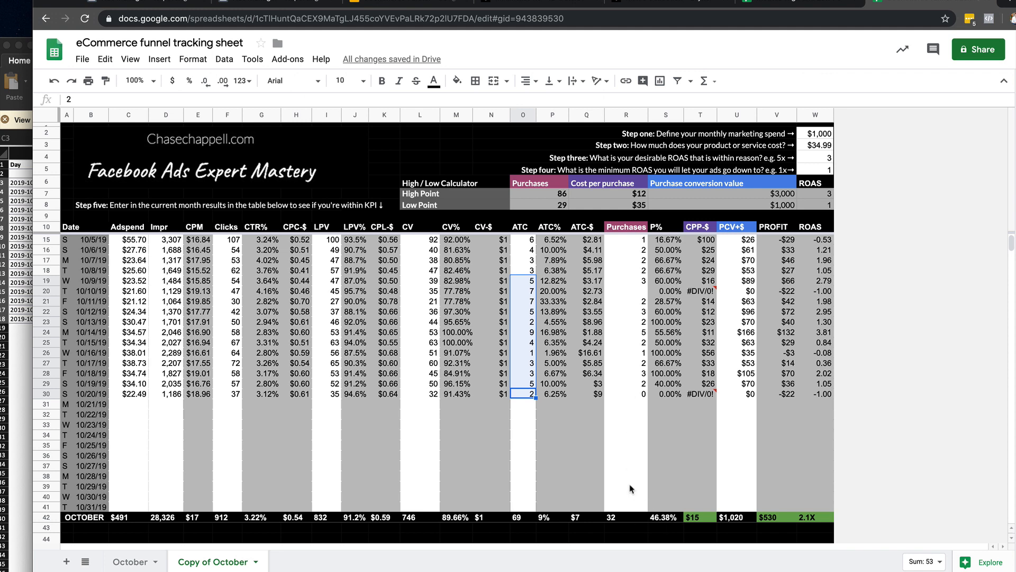
# Inspect the October totals for ATC, Purchases and P% and the formulas behind them.
pyautogui.click(528, 518)
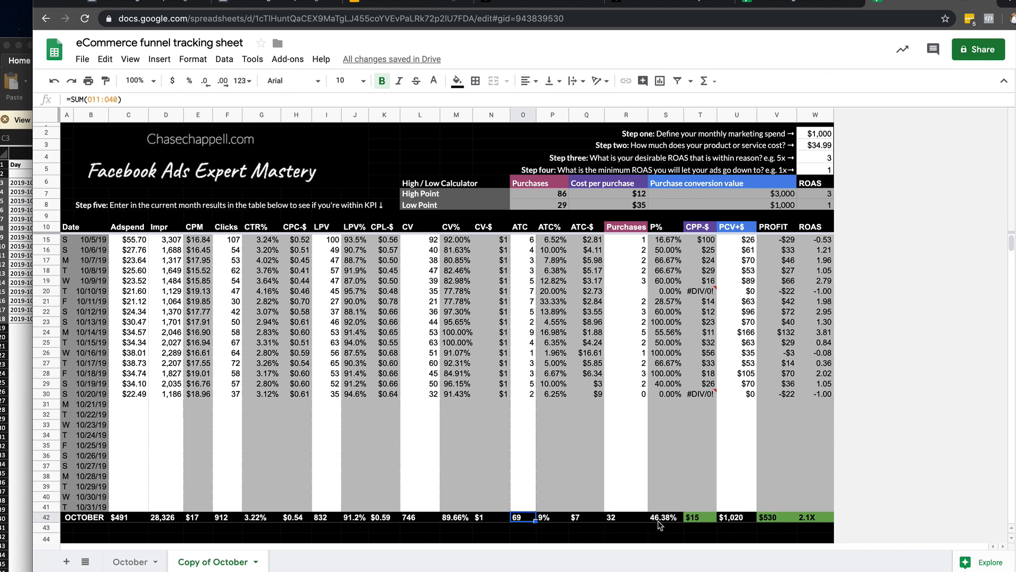
pyautogui.click(626, 520)
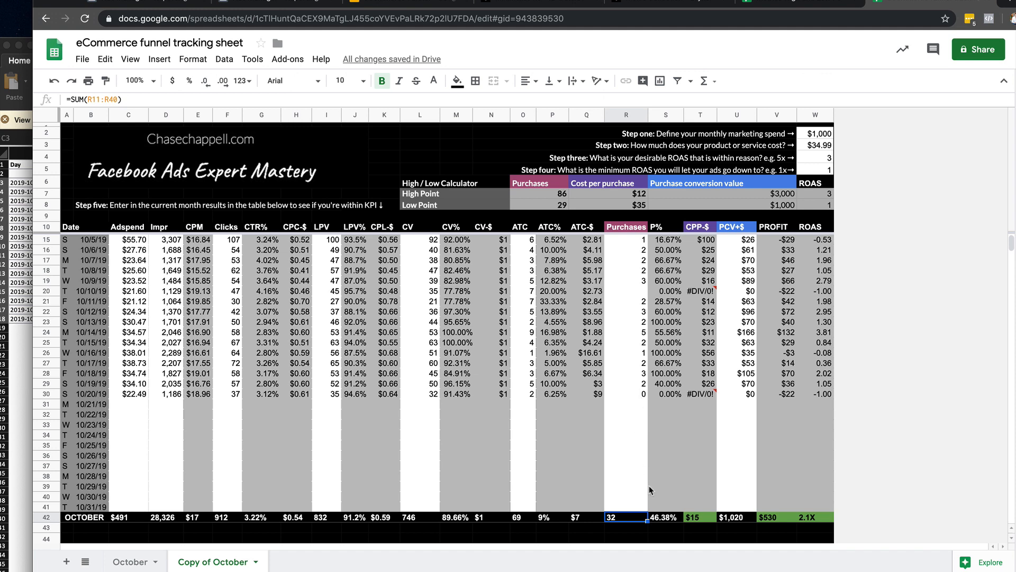
pyautogui.click(665, 523)
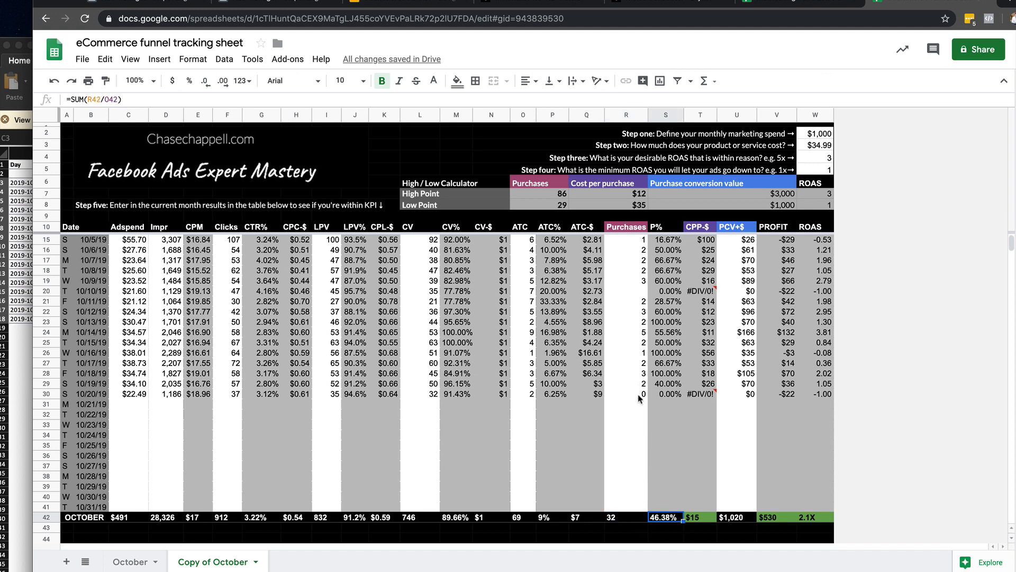
# Clear the Purchases values for 10/6/19 to 10/20/19, check the October P% and CPP-$ totals, and restore the values.
pyautogui.moveTo(640, 398); pyautogui.dragTo(642, 244)
pyautogui.hotkey('ctrl', 'c')
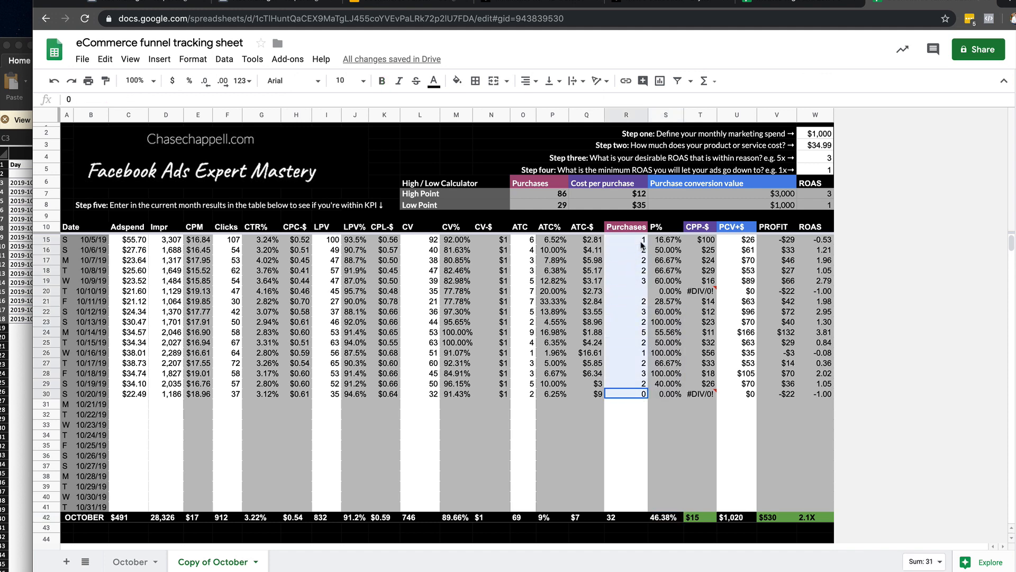
pyautogui.press('Delete')
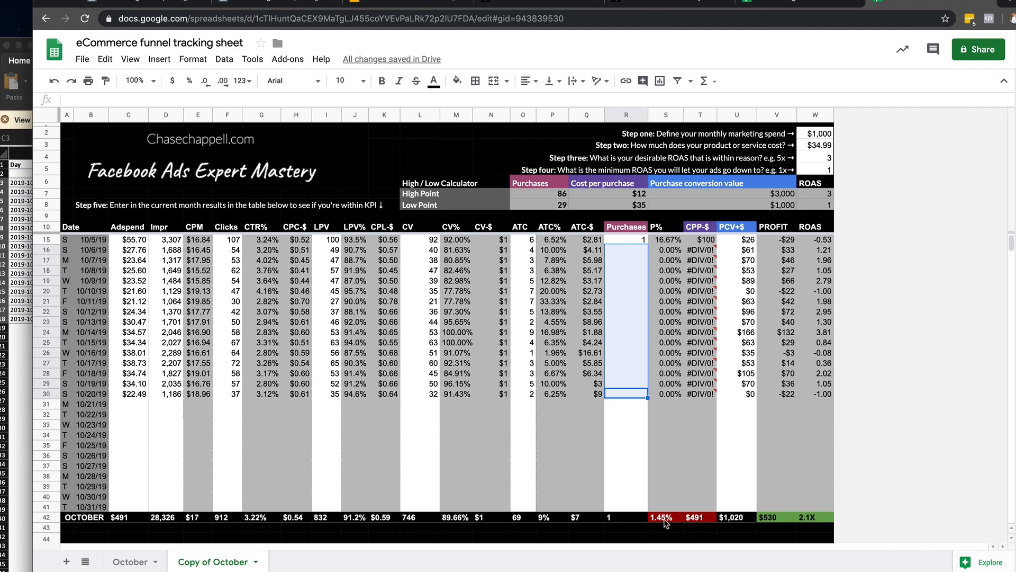
pyautogui.scroll(2, 669, 418)
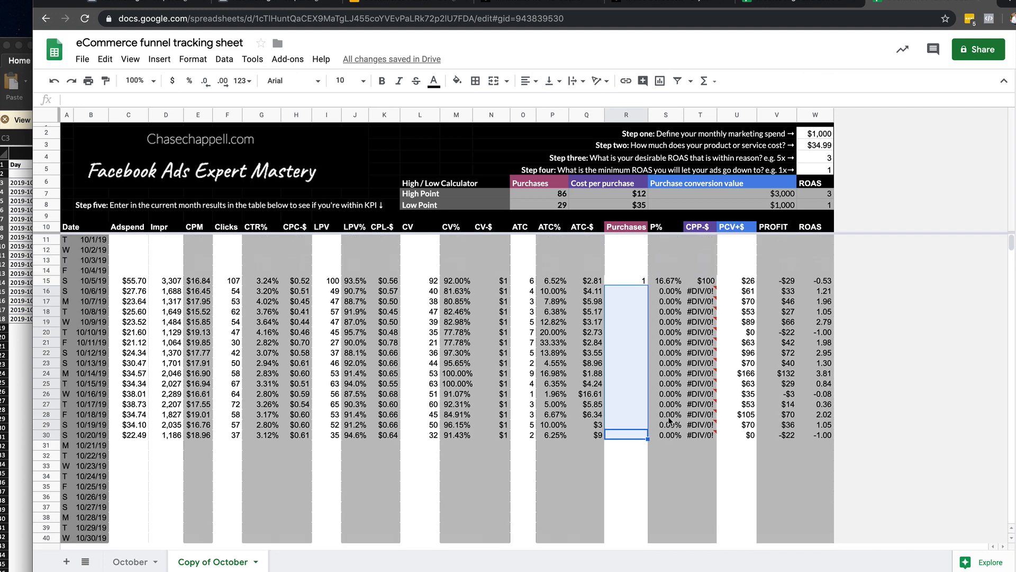
pyautogui.scroll(-5, 557, 481)
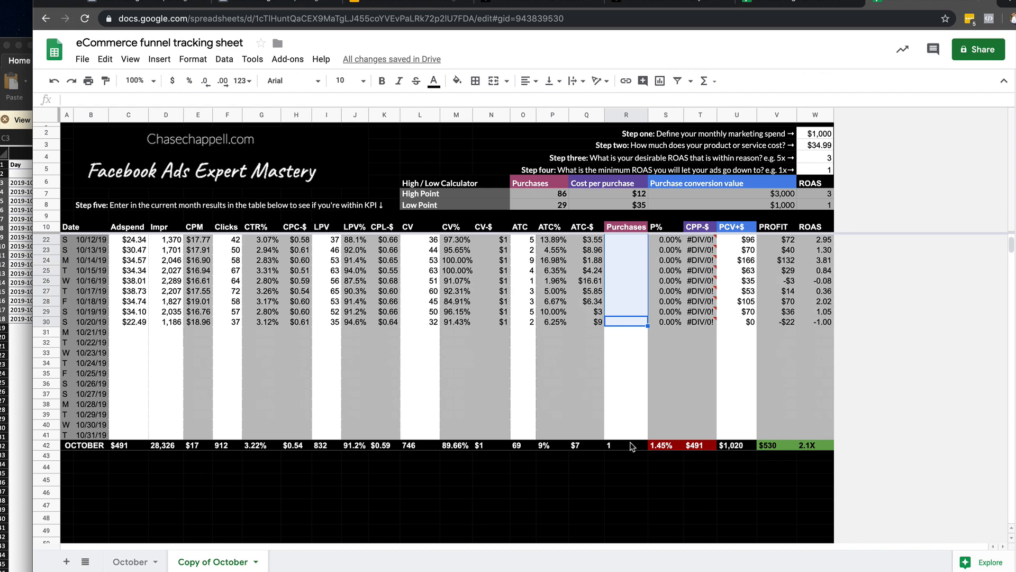
pyautogui.scroll(2, 632, 446)
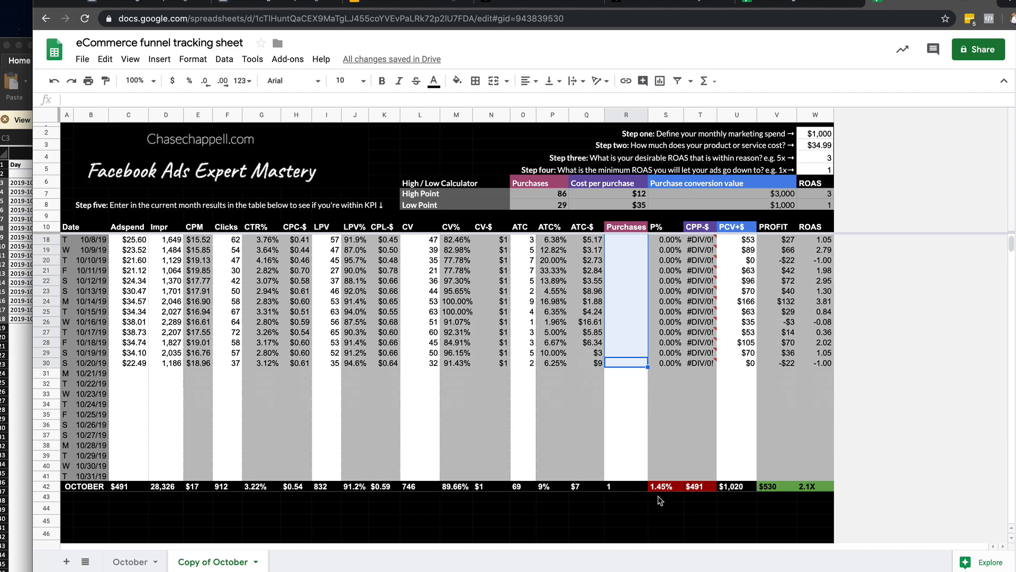
pyautogui.hotkey('ctrl', 'v')
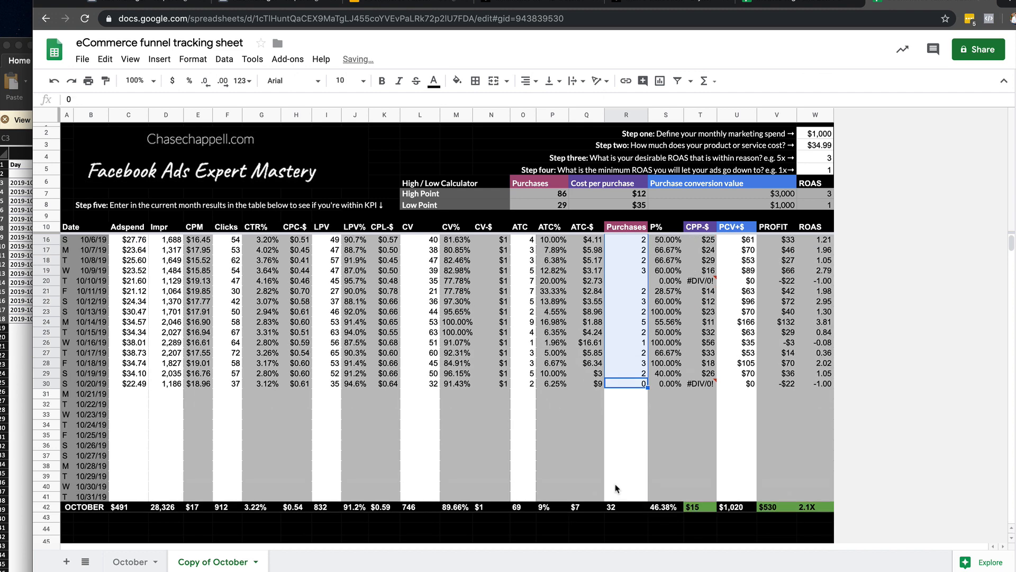
pyautogui.click(670, 508)
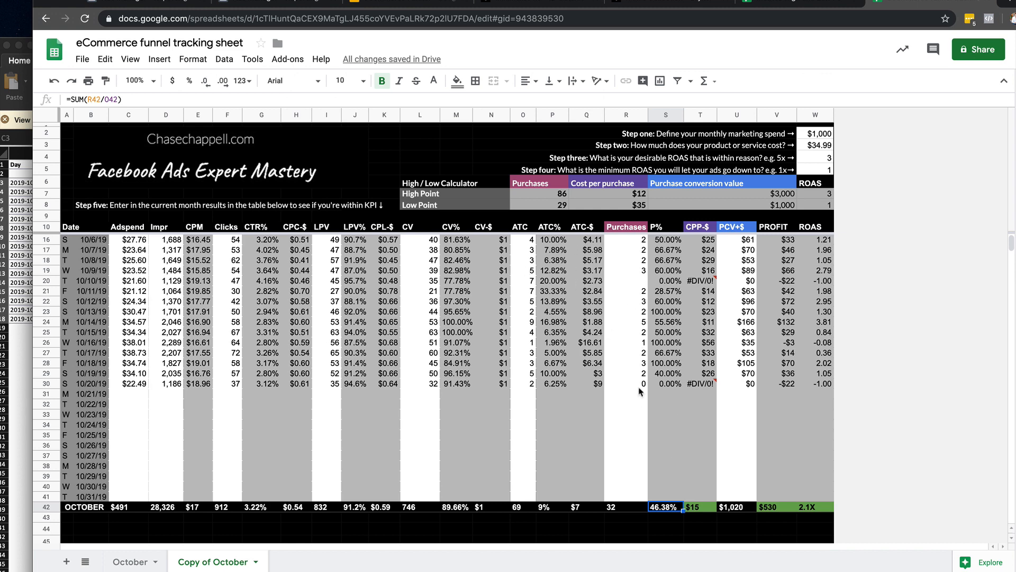
# Undo the impressions paste on the October sheet and redo it.
pyautogui.press('super+z')
pyautogui.scroll(-3, 637, 398)
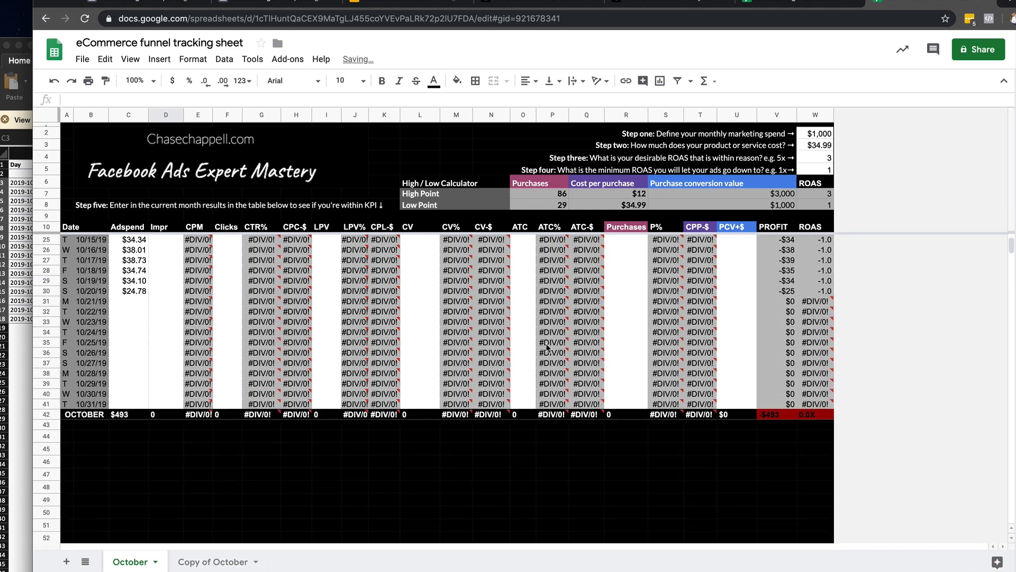
pyautogui.scroll(3, 548, 348)
pyautogui.click(71, 85)
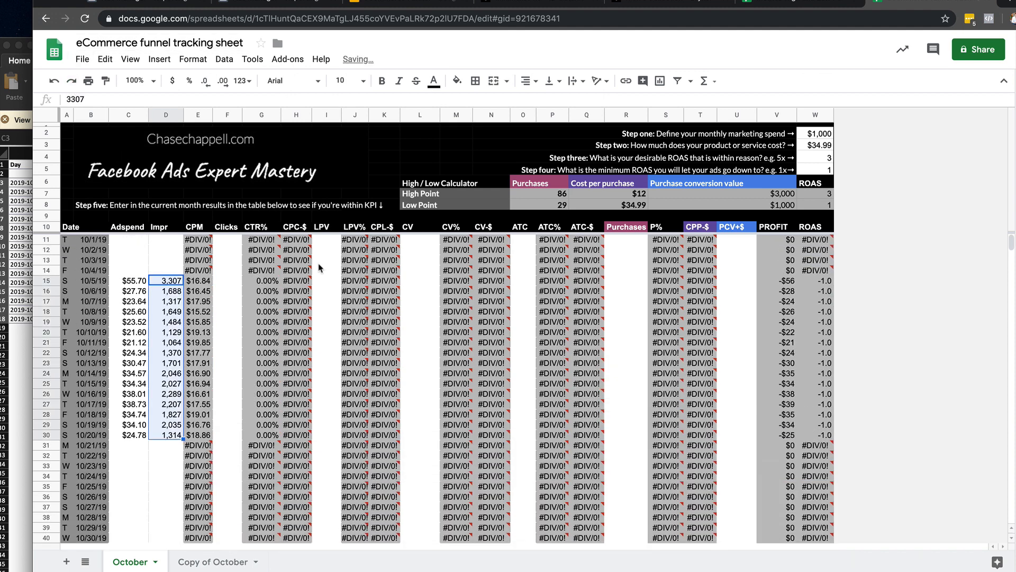
# On Copy of October, clear the Purchases values for 10/12/19 to 10/20/19, examine the P% and CPP-$ totals, and restore the values.
pyautogui.click(207, 563)
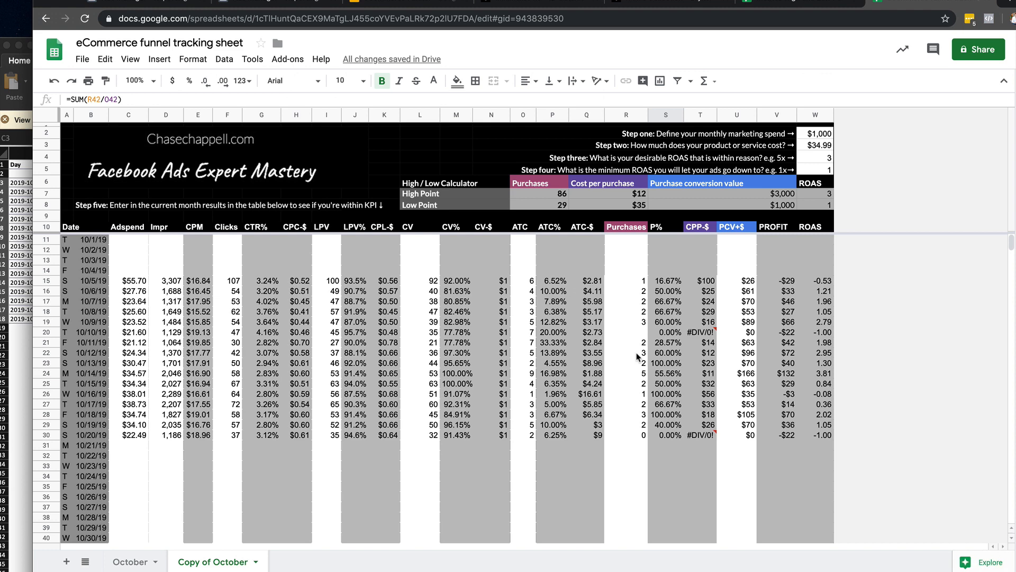
pyautogui.scroll(-1, 637, 396)
pyautogui.scroll(-2, 635, 429)
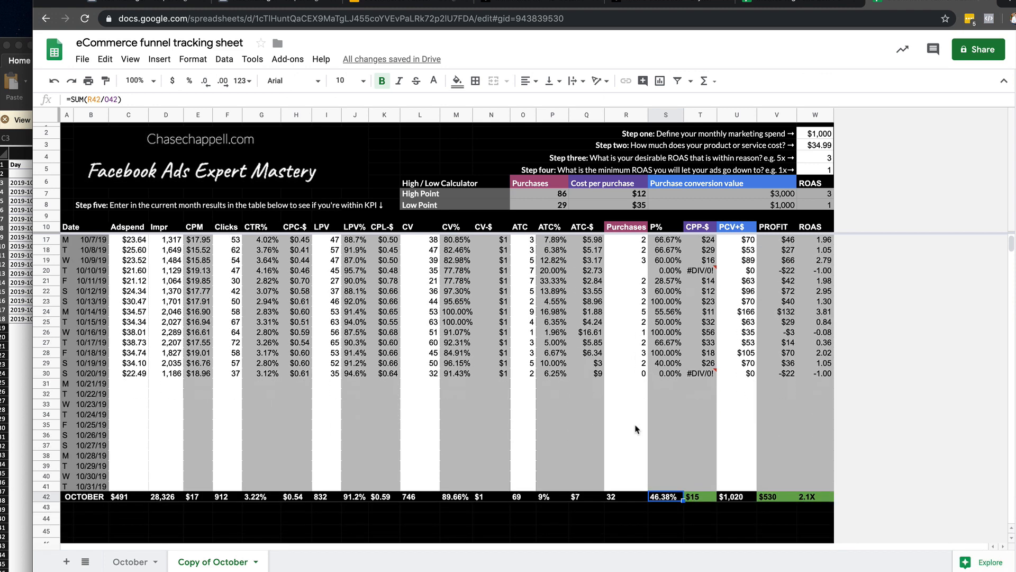
pyautogui.moveTo(640, 373); pyautogui.dragTo(639, 295)
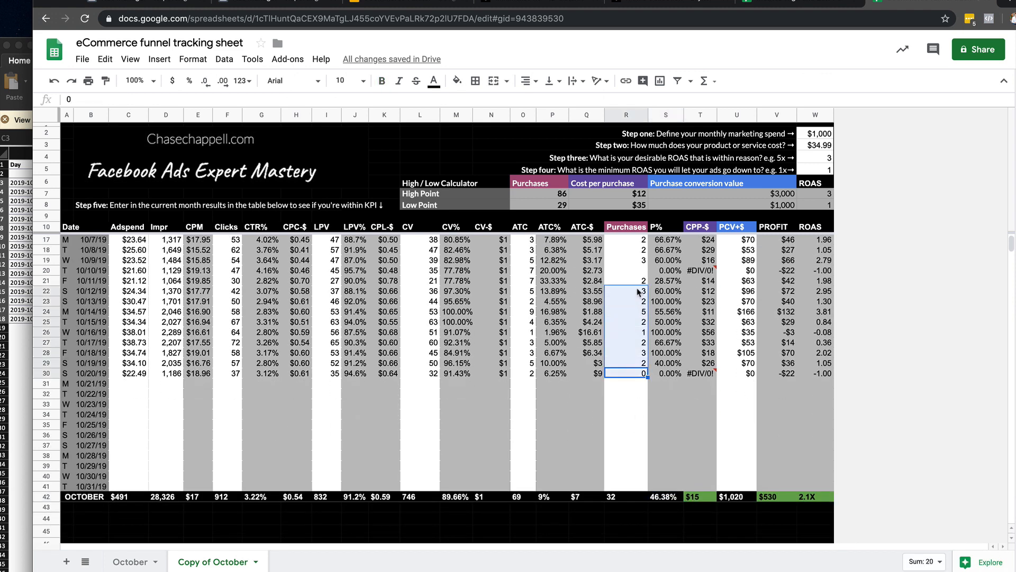
pyautogui.press('Delete')
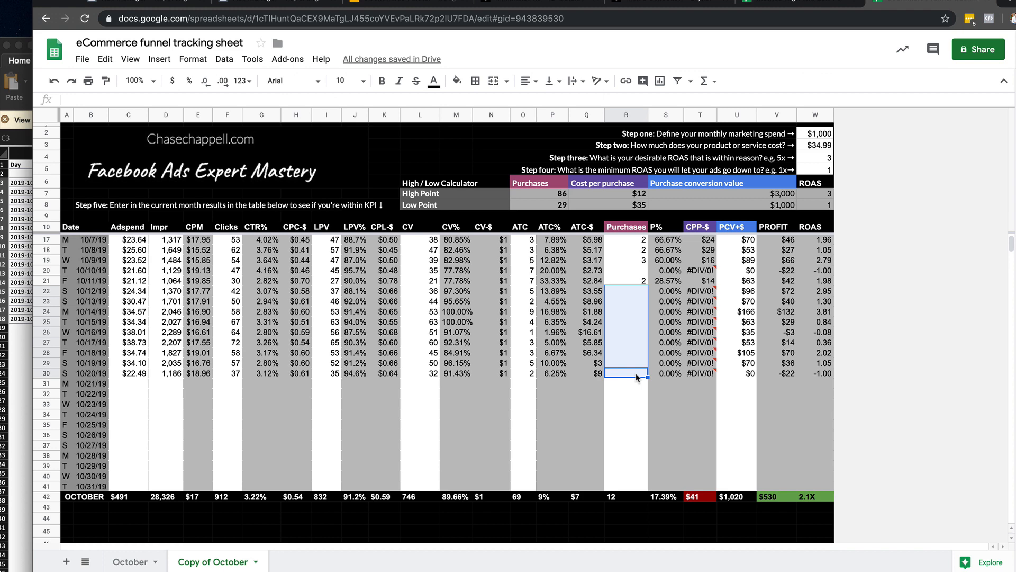
pyautogui.click(665, 497)
pyautogui.scroll(2, 635, 389)
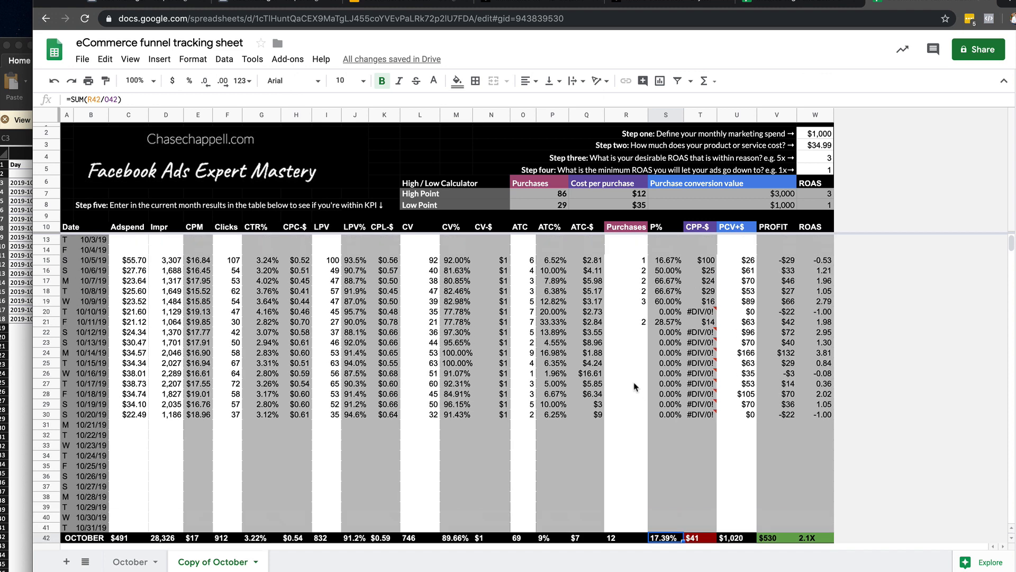
pyautogui.moveTo(639, 334); pyautogui.dragTo(629, 277)
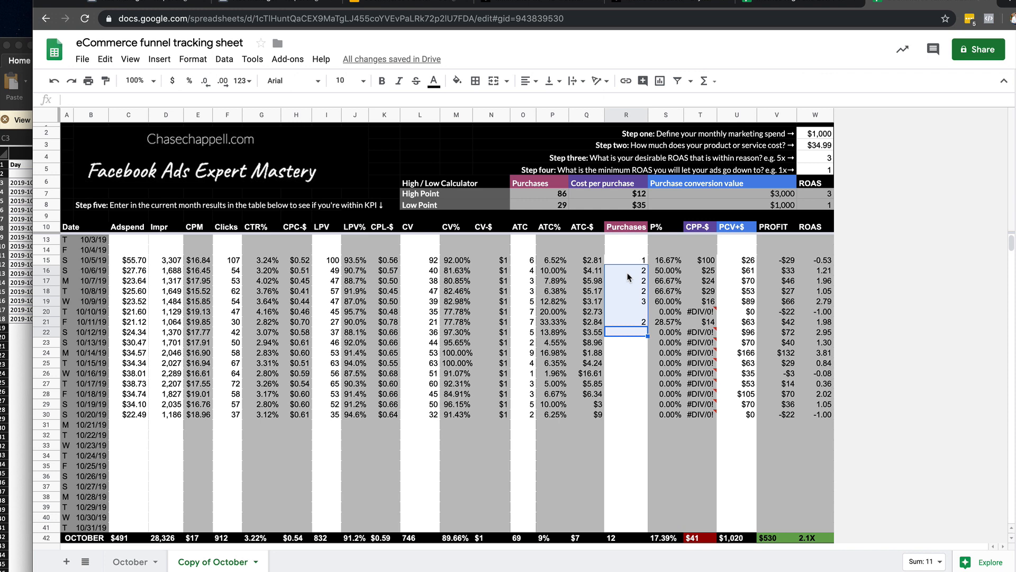
pyautogui.write('3 2 5 2 1 2 3 2 0')
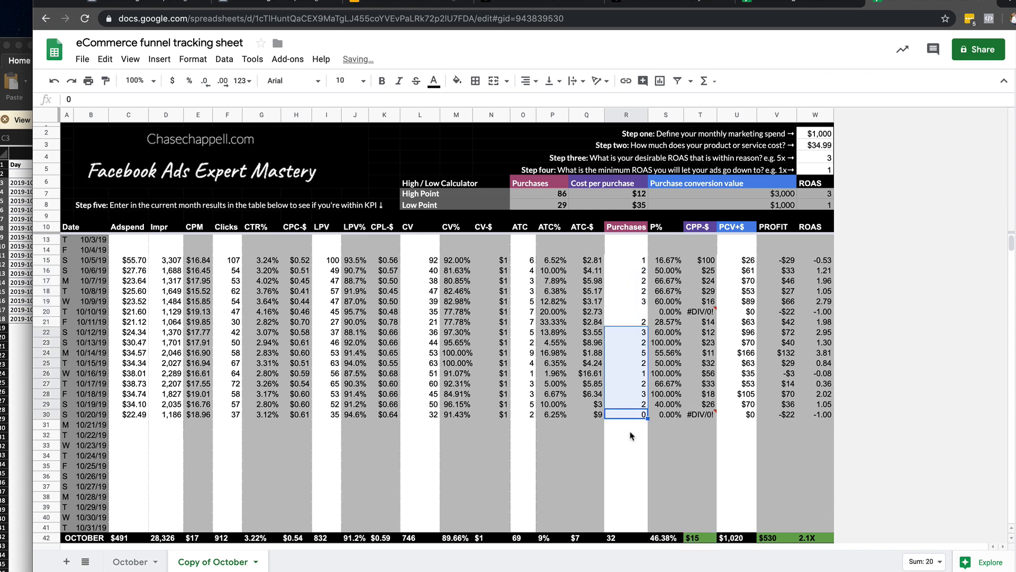
pyautogui.scroll(-1, 685, 469)
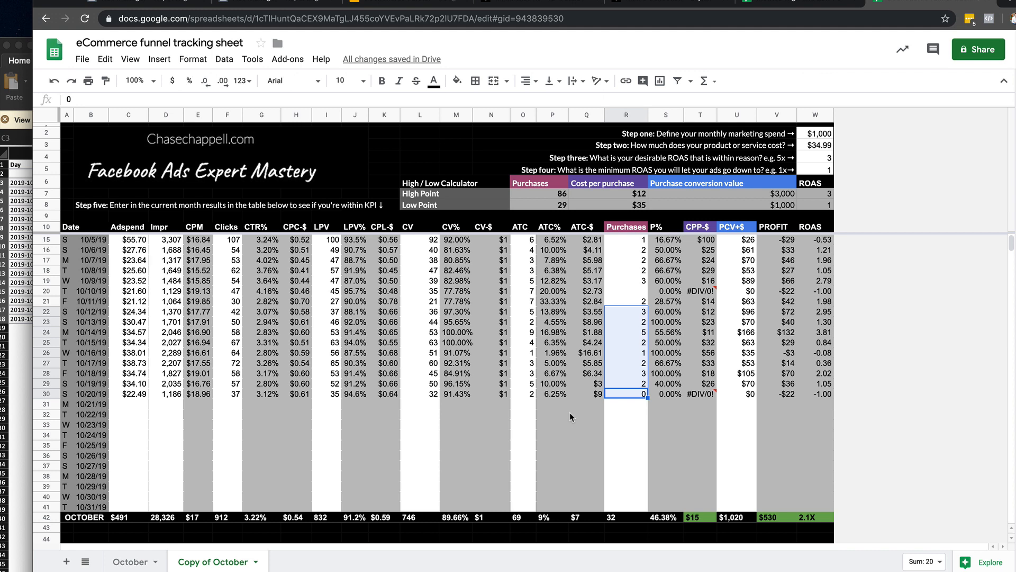
# Inspect the October P% and CPP-$ totals, clear the Purchases values for 10/11/19 to 10/20/19, recheck CPP-$, and restore the values.
pyautogui.click(657, 520)
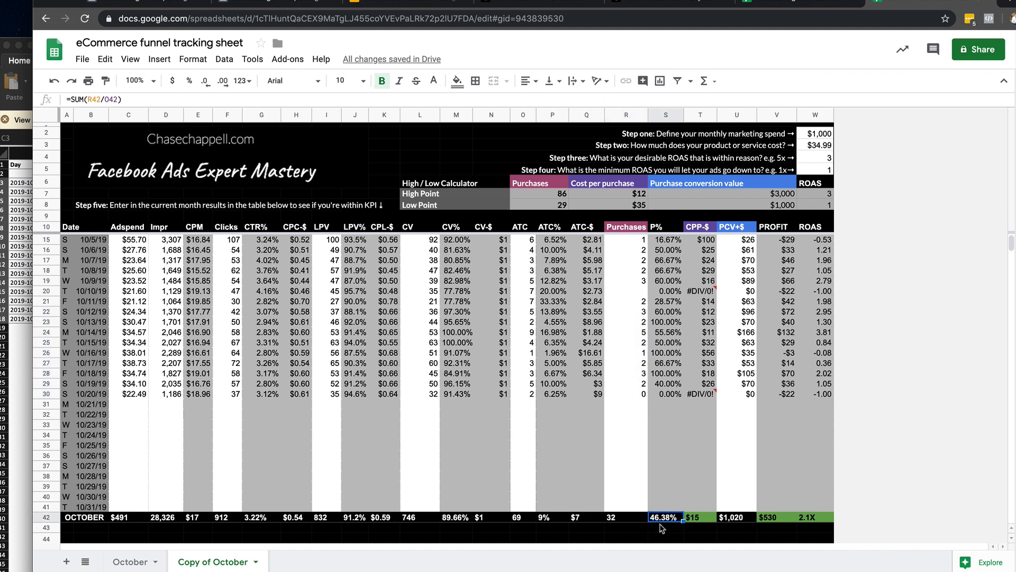
pyautogui.click(703, 519)
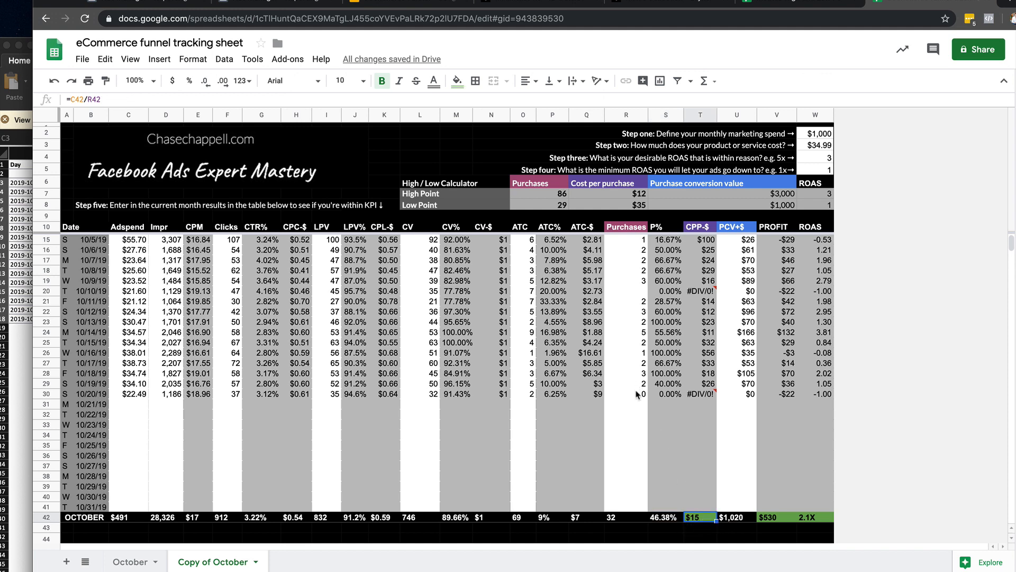
pyautogui.moveTo(638, 394); pyautogui.dragTo(637, 304)
pyautogui.press('Delete')
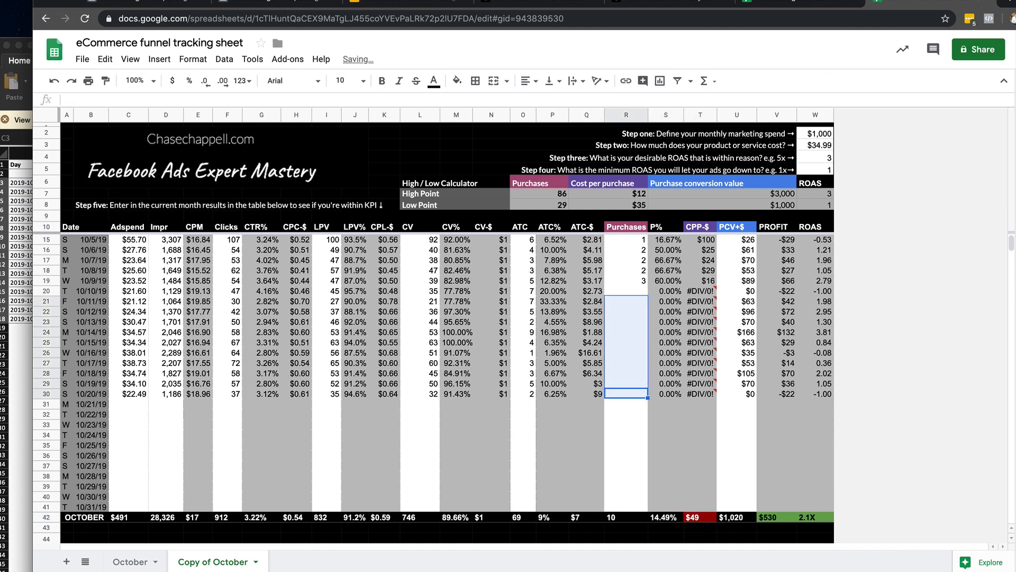
pyautogui.click(710, 519)
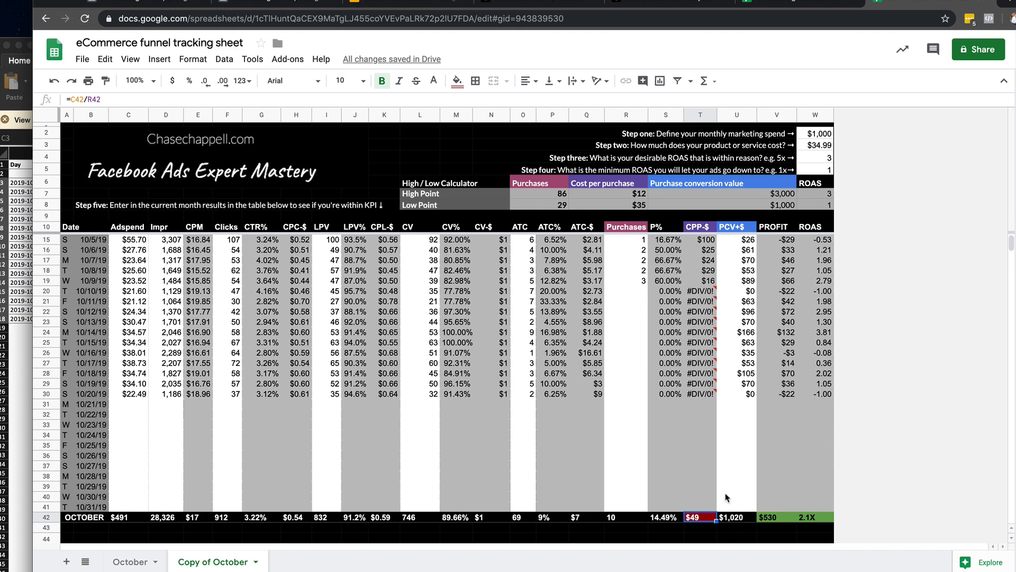
pyautogui.hotkey('ctrl', 'z')
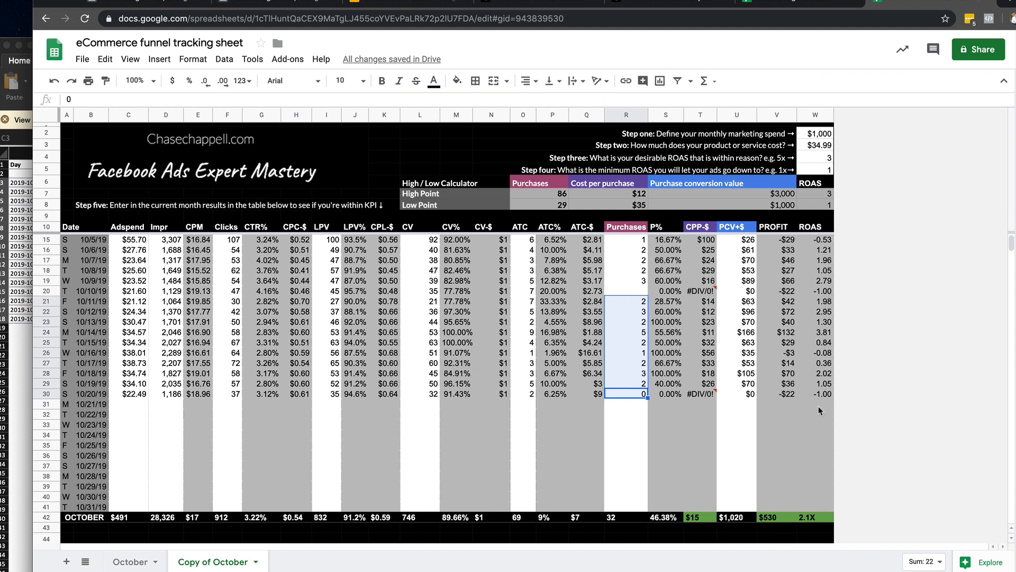
# Compare the daily ROAS values for 10/16/19, 10/20/19, 10/5/19, 10/14/19 and 10/12/19.
pyautogui.click(824, 353)
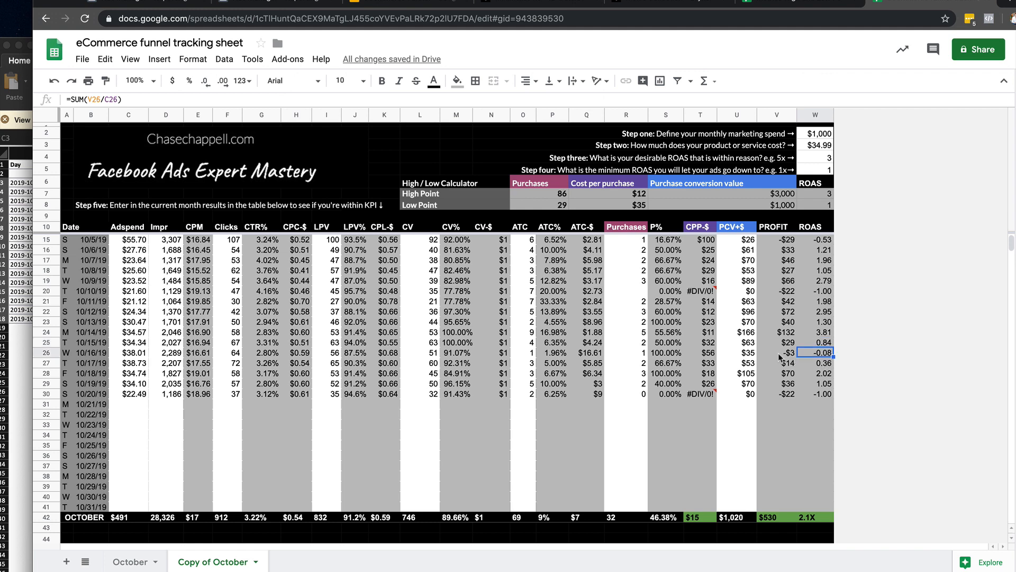
pyautogui.click(827, 395)
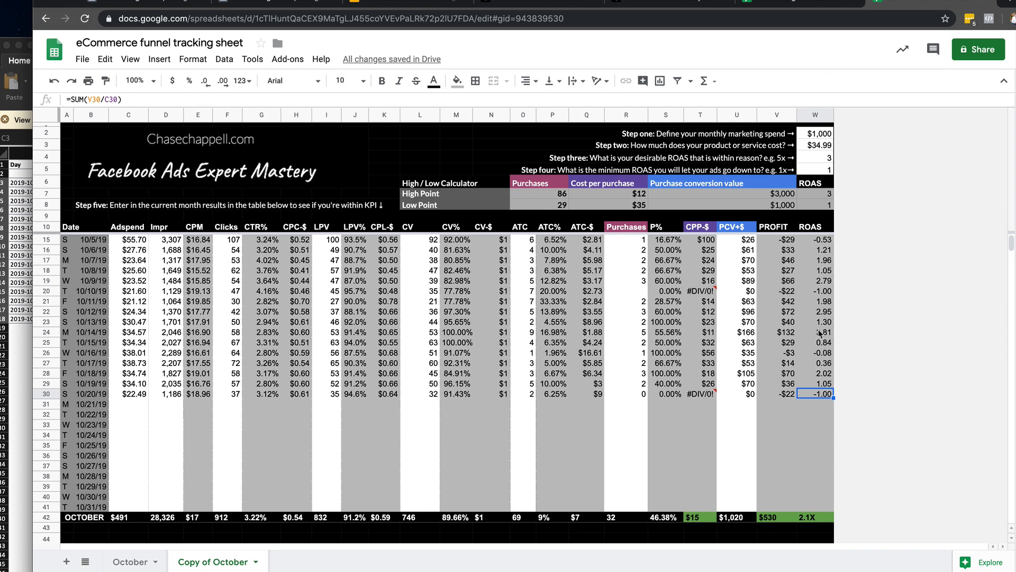
pyautogui.click(827, 241)
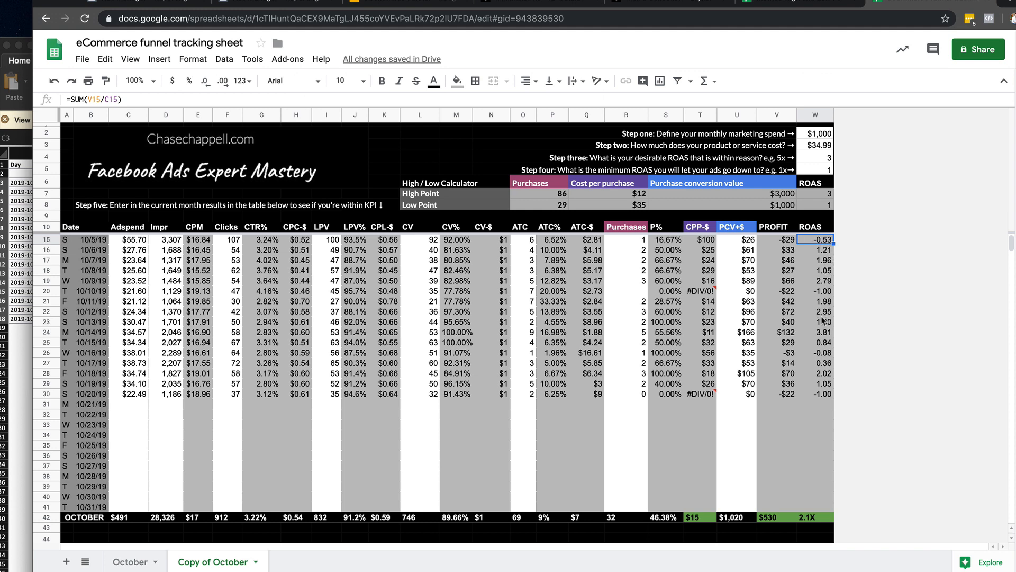
pyautogui.click(828, 334)
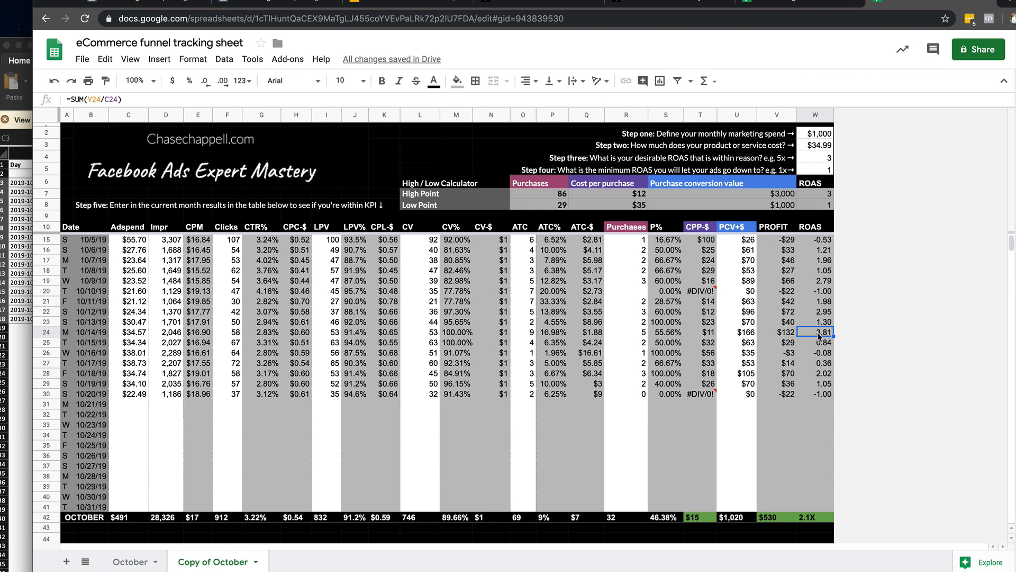
pyautogui.click(828, 315)
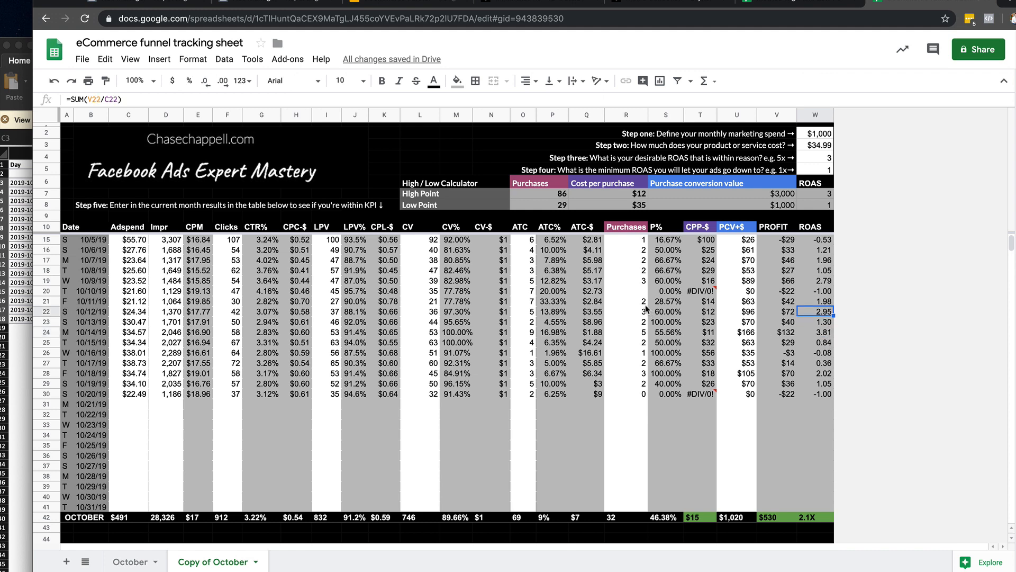
# Trace the funnel metrics across the rows for 10/10/19, 10/16/19 and 10/19/19 to 10/20/19, and review the full October table.
pyautogui.moveTo(814, 291); pyautogui.dragTo(552, 291)
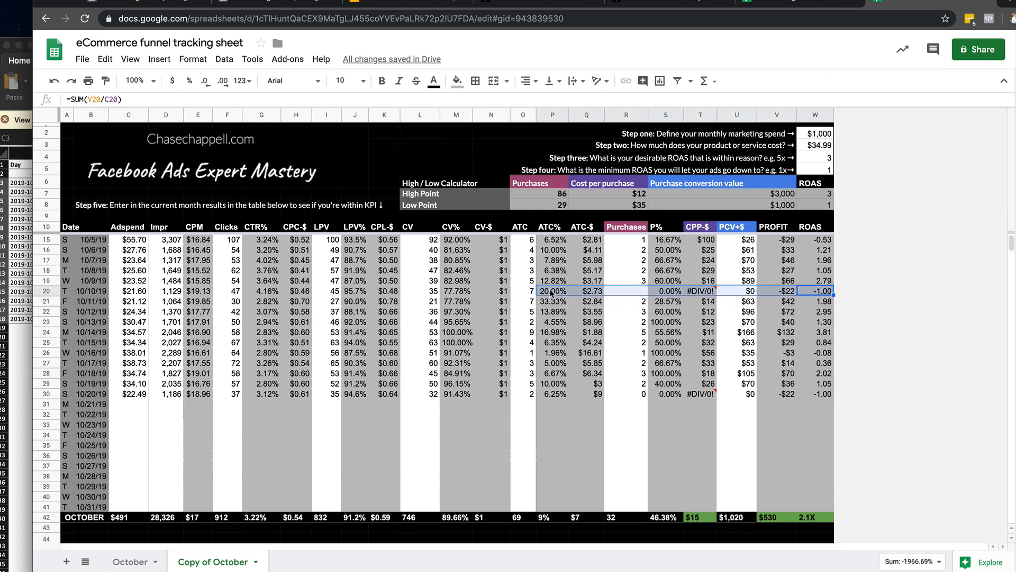
pyautogui.moveTo(819, 354); pyautogui.dragTo(72, 358)
pyautogui.moveTo(828, 397); pyautogui.dragTo(400, 388)
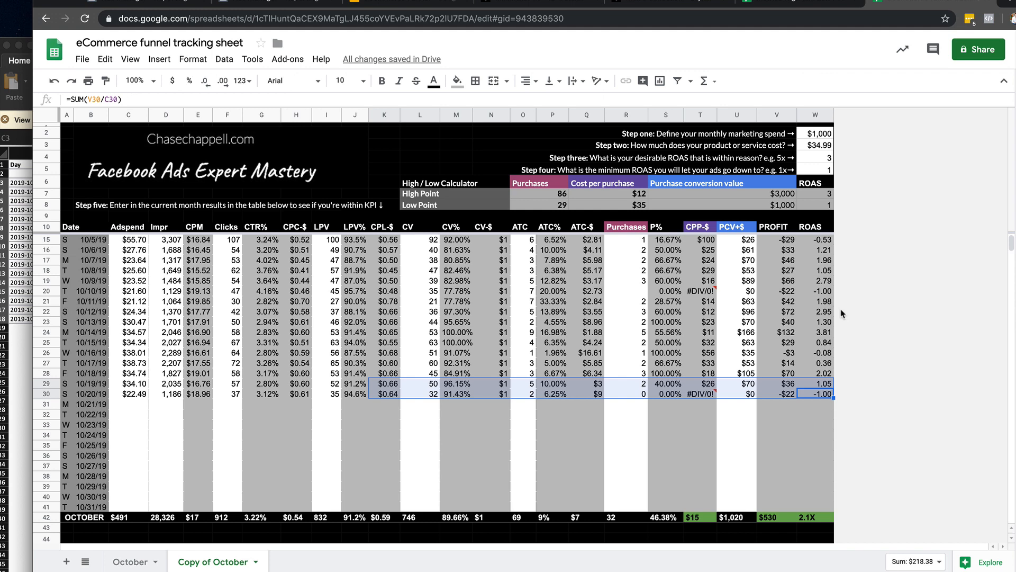
pyautogui.click(752, 414)
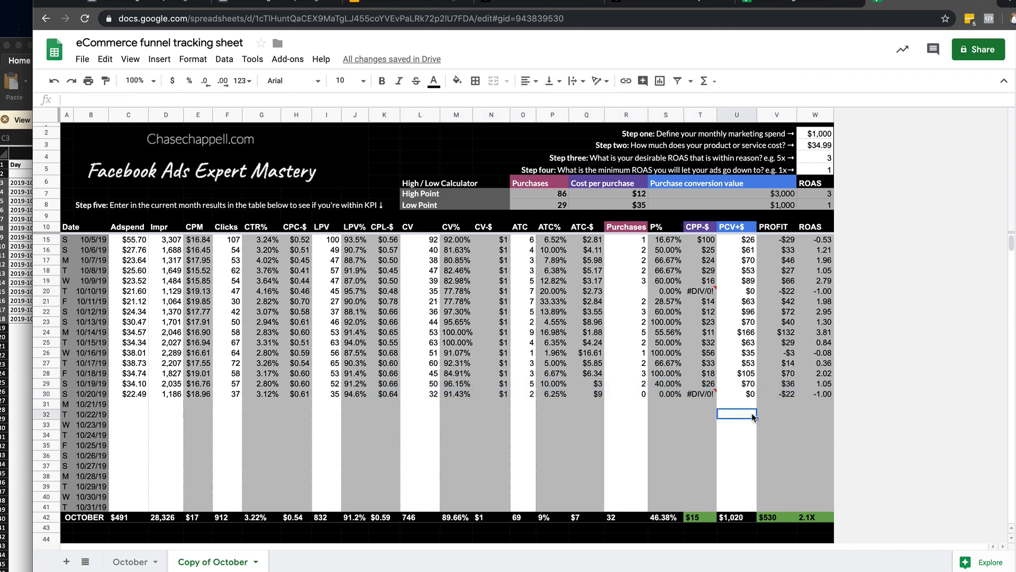
pyautogui.scroll(2, 752, 416)
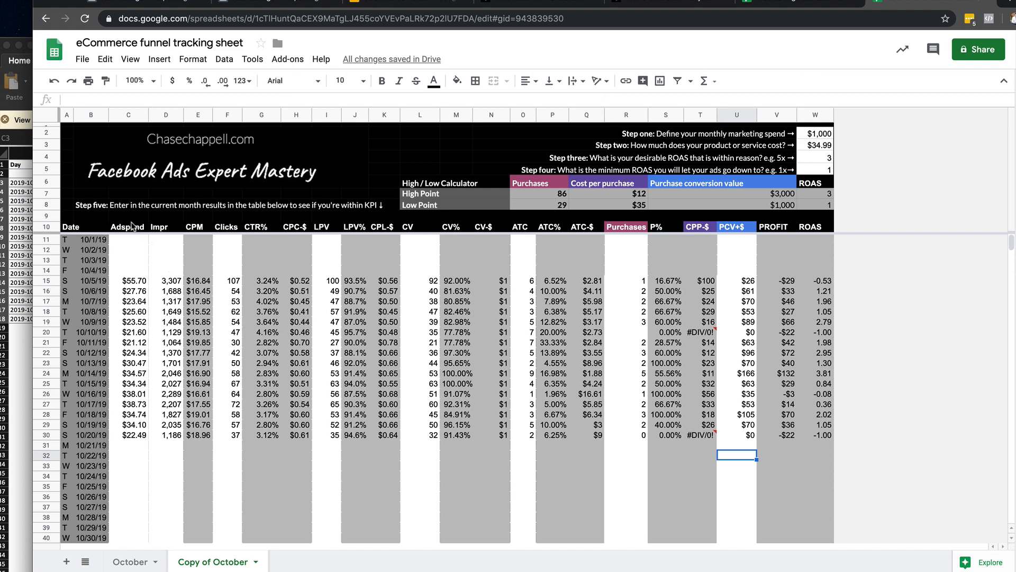
pyautogui.scroll(-3, 762, 523)
pyautogui.scroll(3, 762, 523)
pyautogui.scroll(-2, 760, 523)
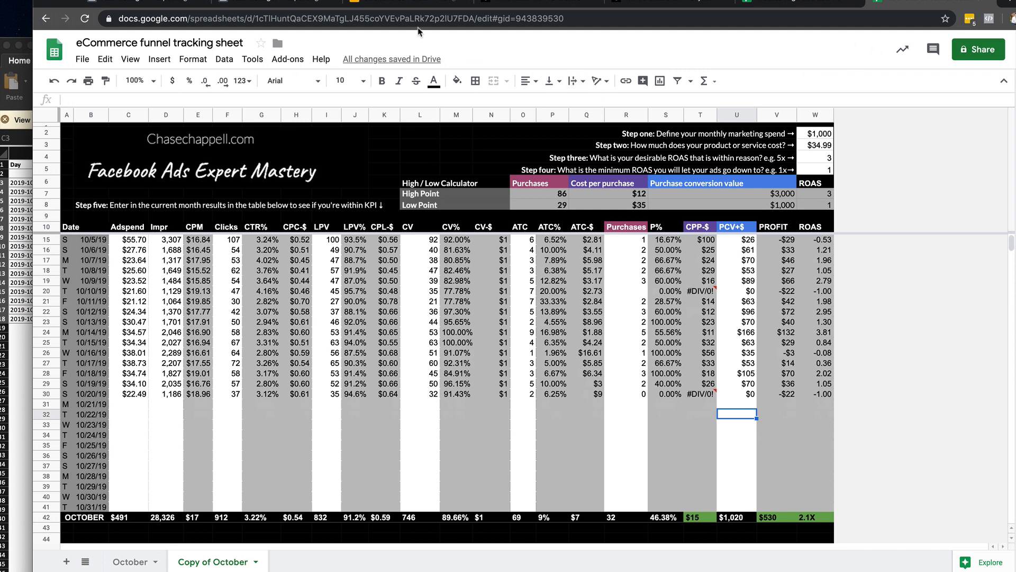
# Switch to the eCommerce Funnel presentation, start presenting, and advance to the eCommerce Funnel Marketing Automation slide.
pyautogui.click(422, 8)
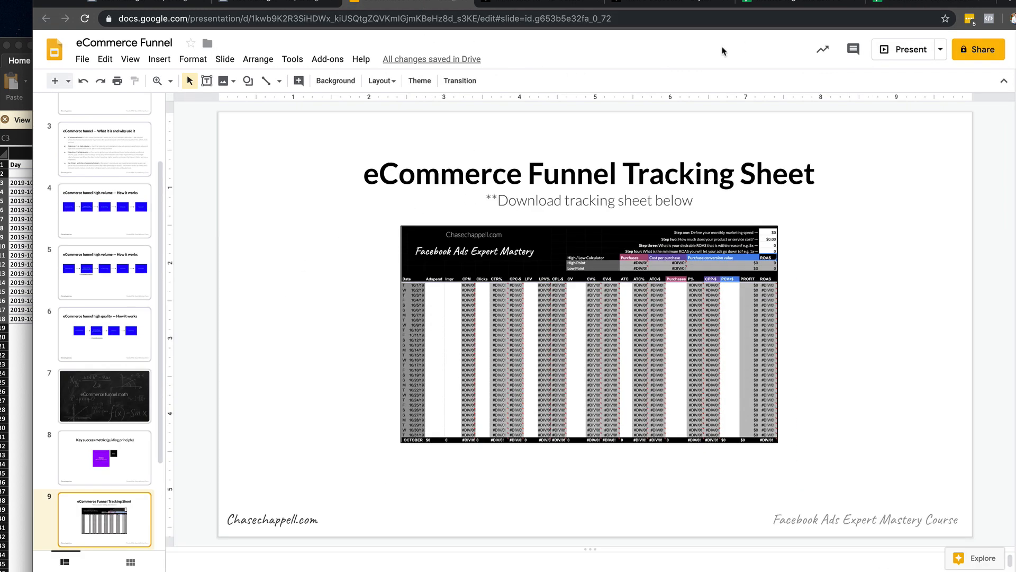
pyautogui.click(903, 55)
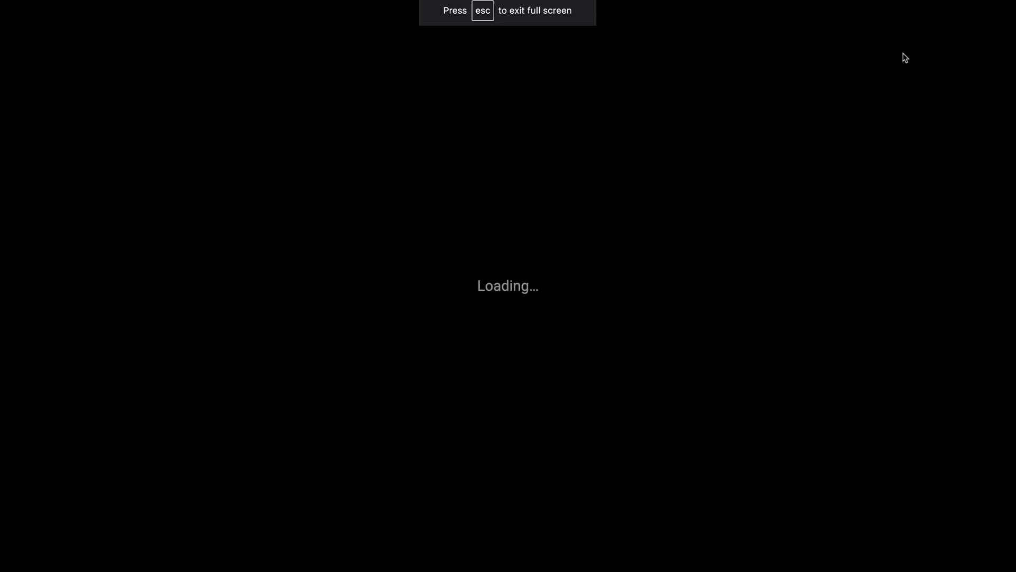
pyautogui.press('Right')
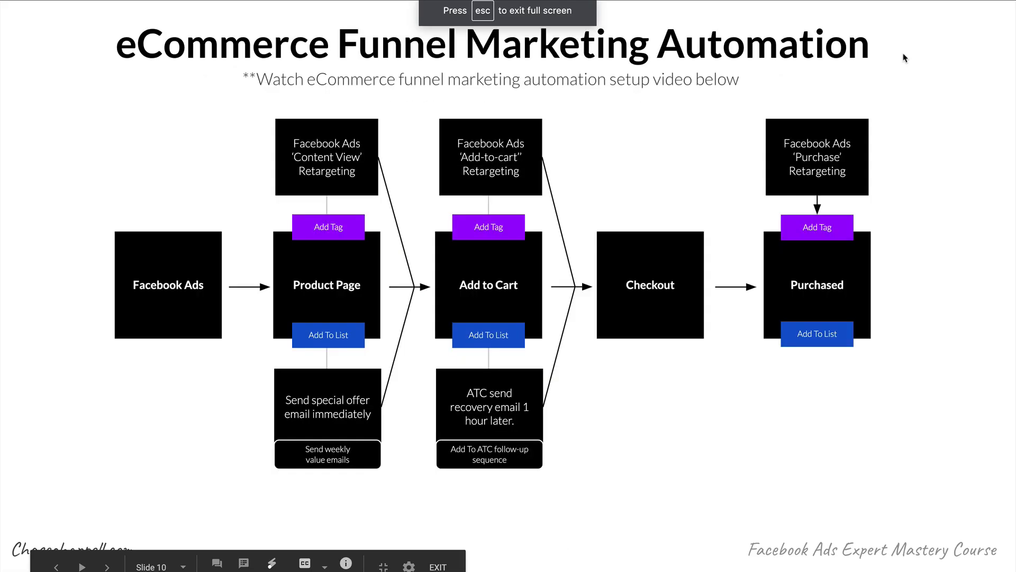